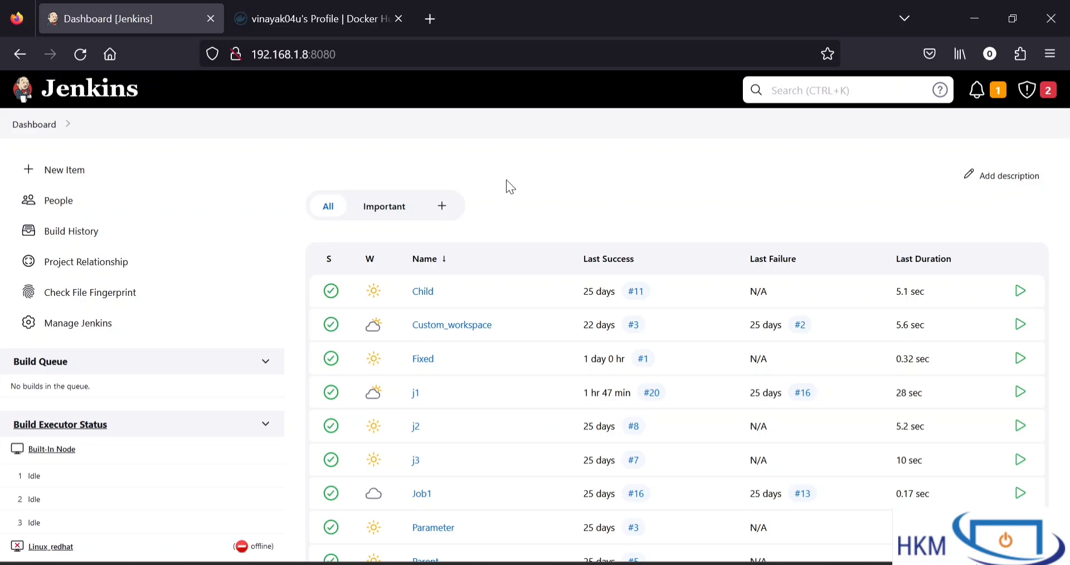
Switch to the root terminal and check the Docker service with systemctl status docker, leaving the output view when done
key(alt+Tab)
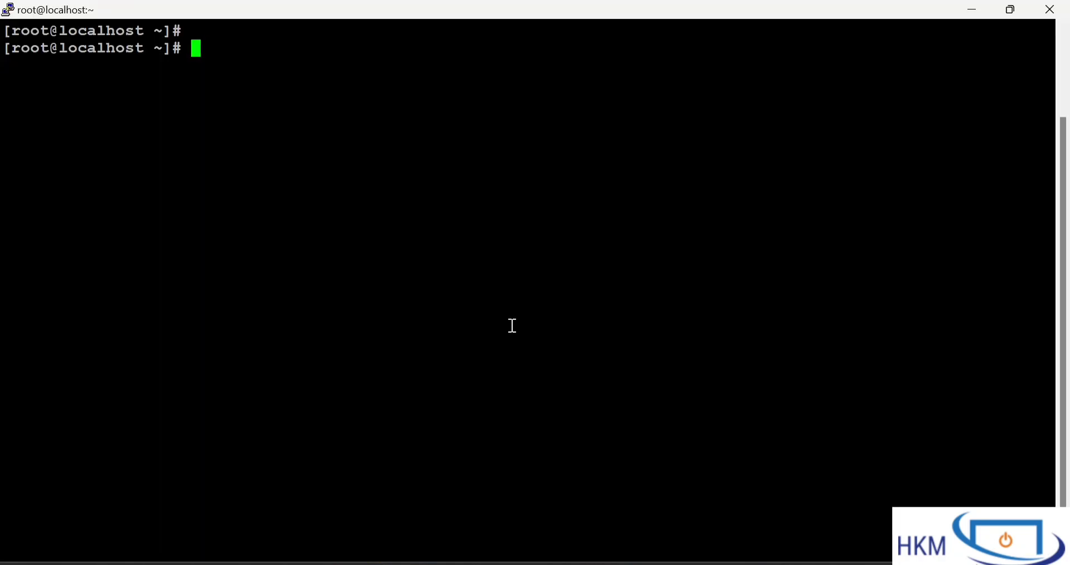
text(systemctl status docker)
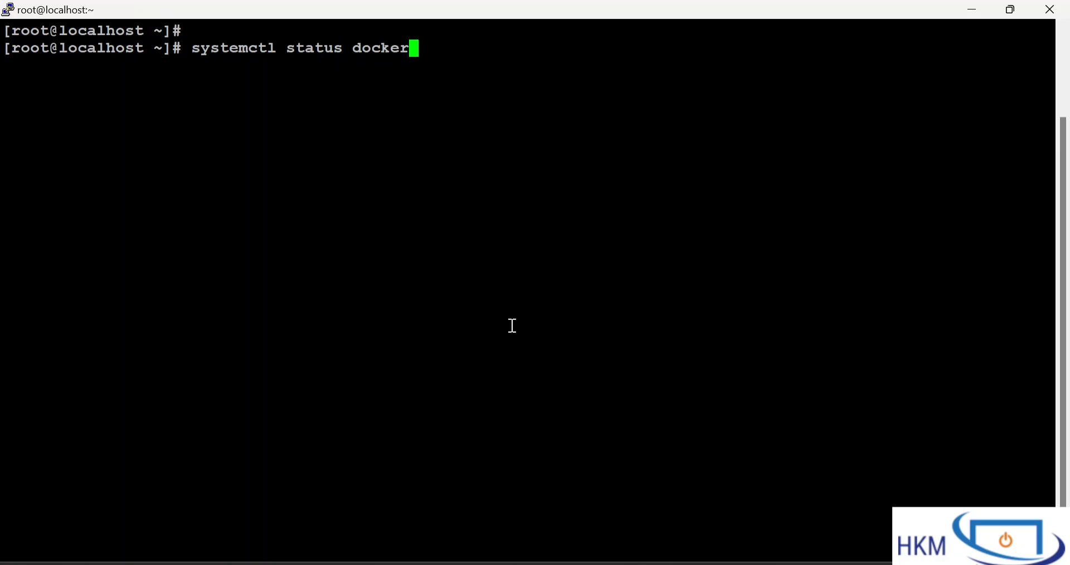
key(Return)
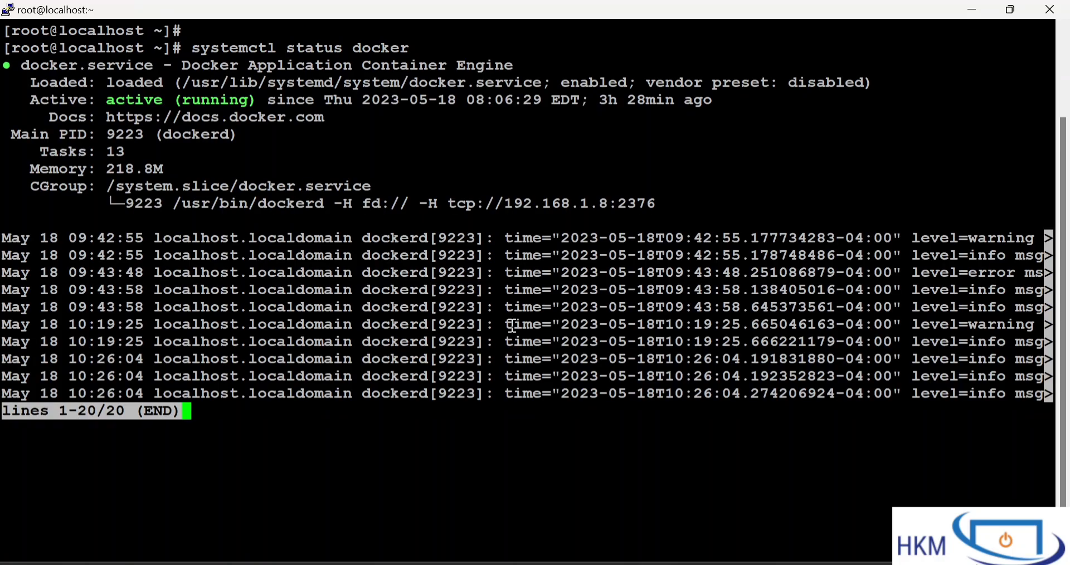
drag(169, 61, 409, 345)
click(409, 345)
key(q)
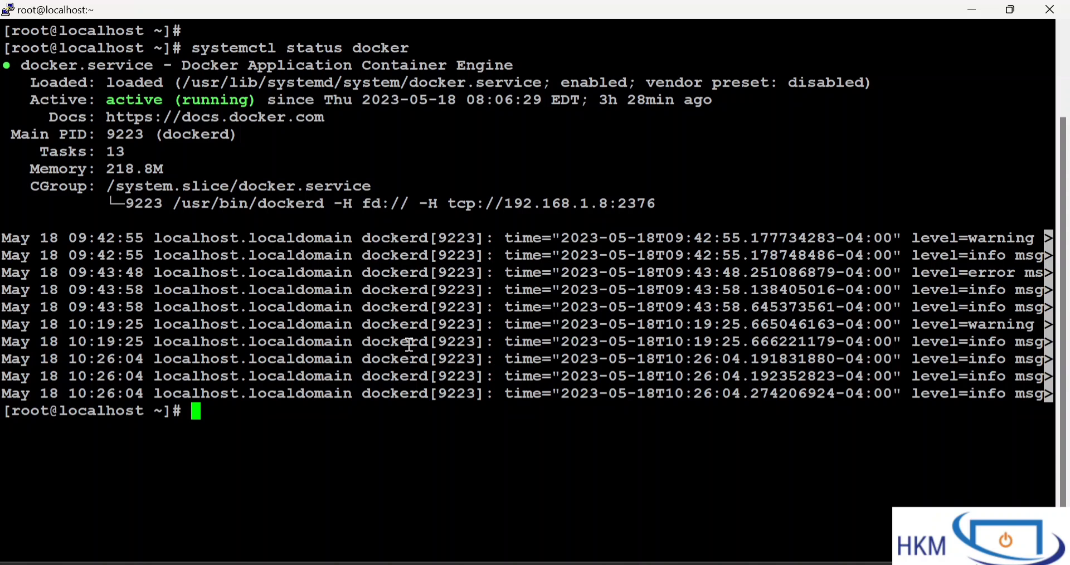
Clear the terminal screen with the clear command
text(clear)
key(Return)
key(Return)
key(Return)
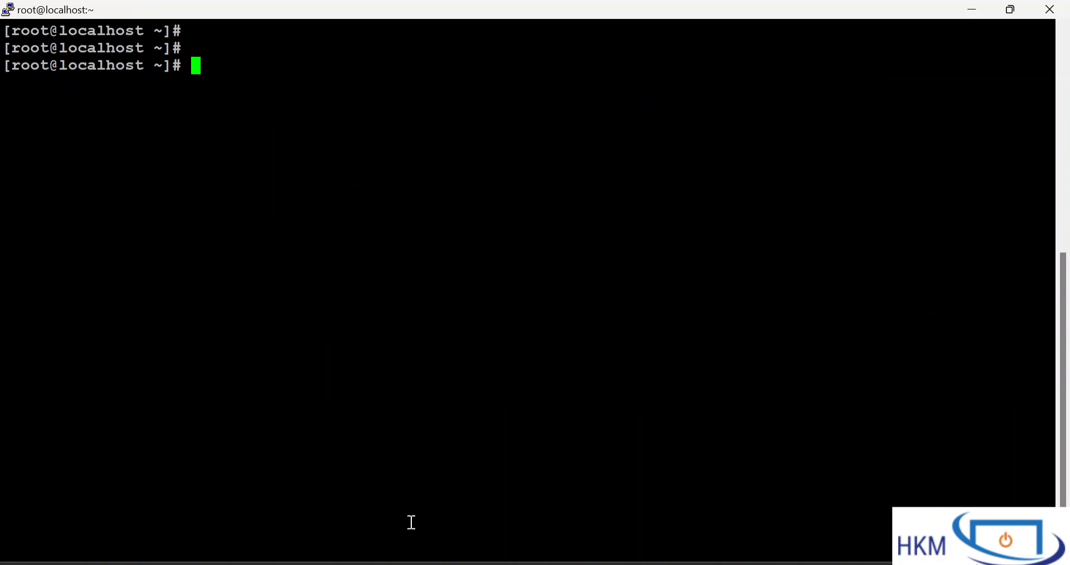
Switch back to Jenkins in the browser and open Manage Nodes and Clouds from Manage Jenkins in a separate tab
key(alt+Tab)
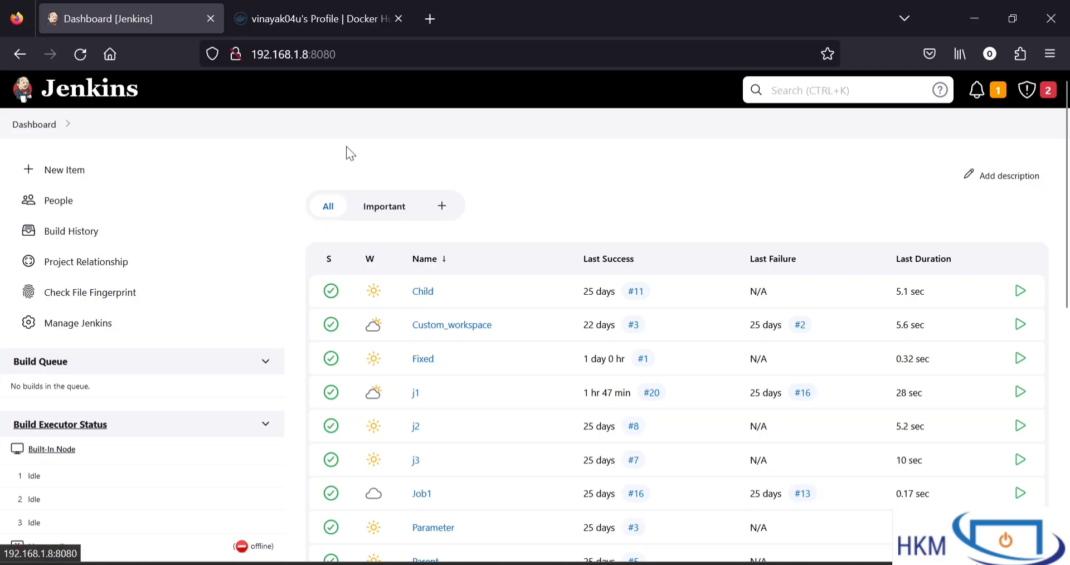
right_click(70, 320)
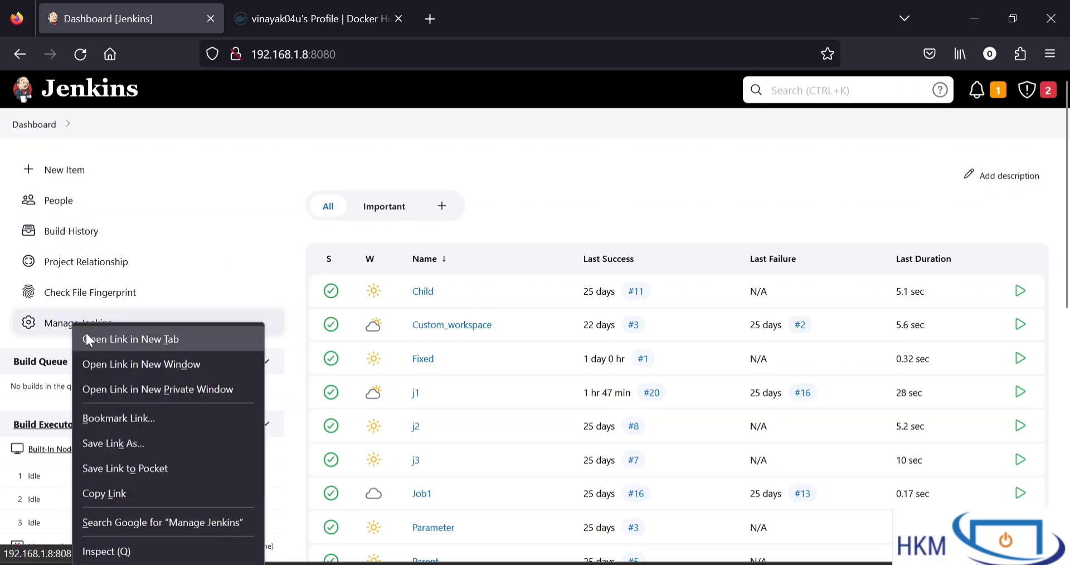
click(86, 333)
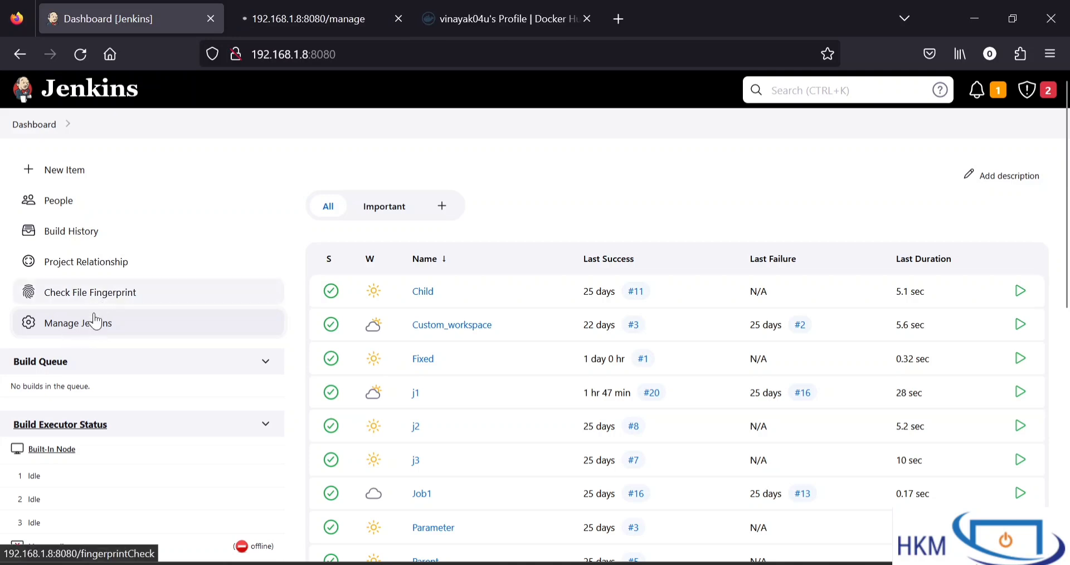
click(275, 8)
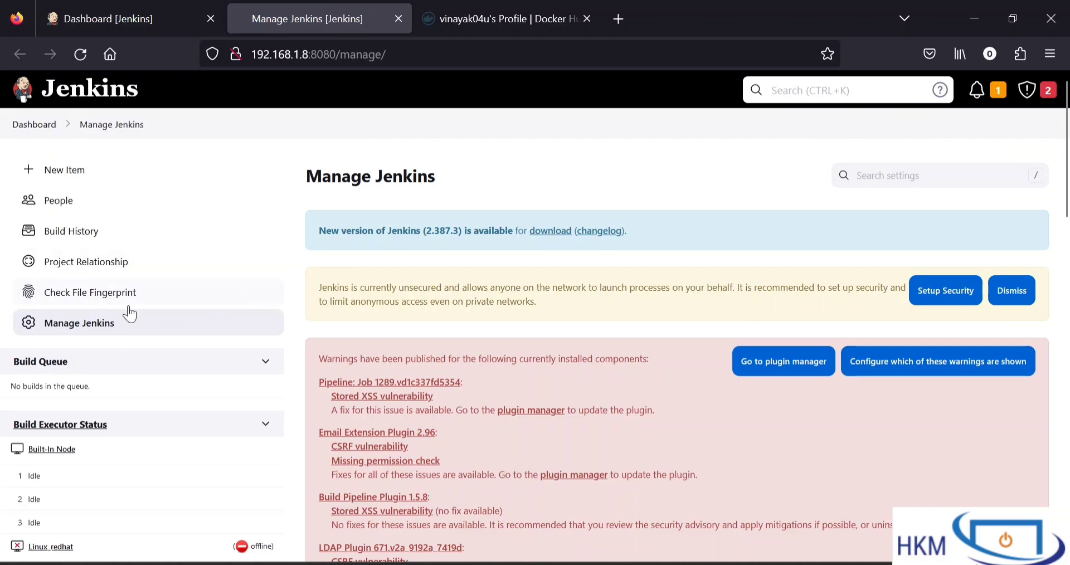
scroll(373, 368, down, 7)
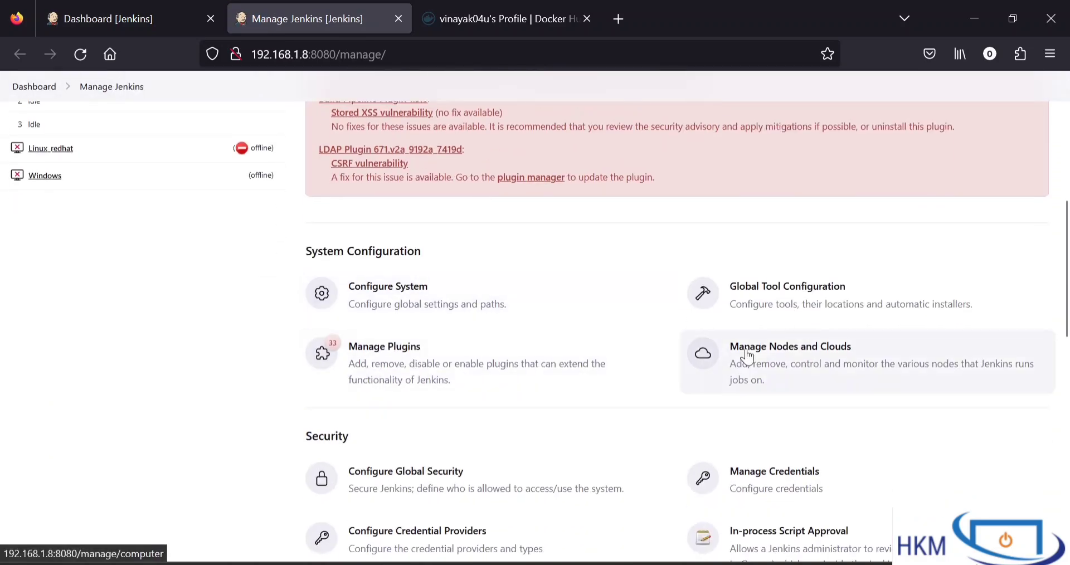
click(714, 371)
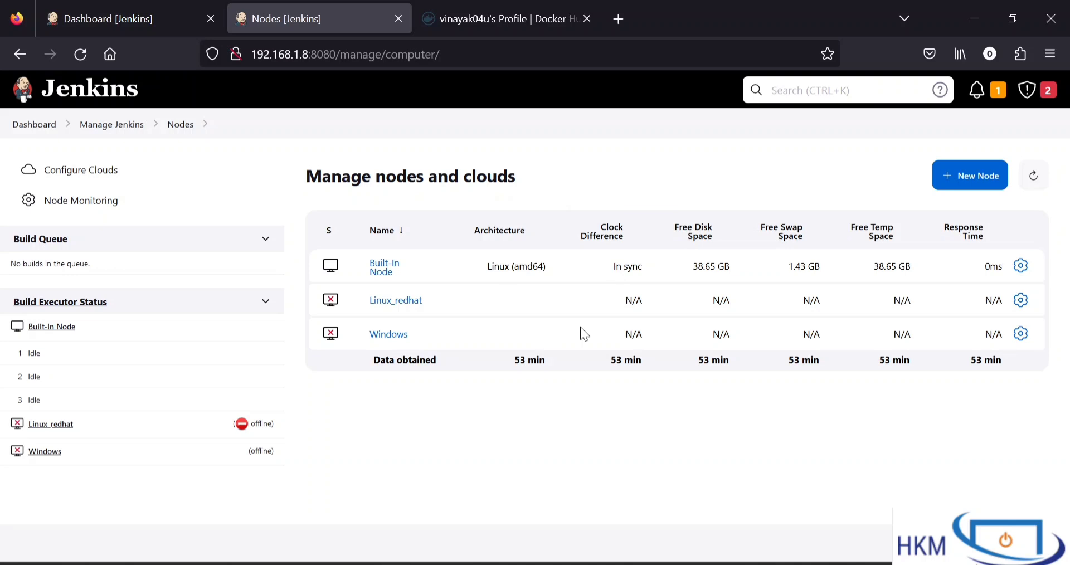
Open the Configure Clouds page in a new browser tab and bring it to the front
right_click(103, 178)
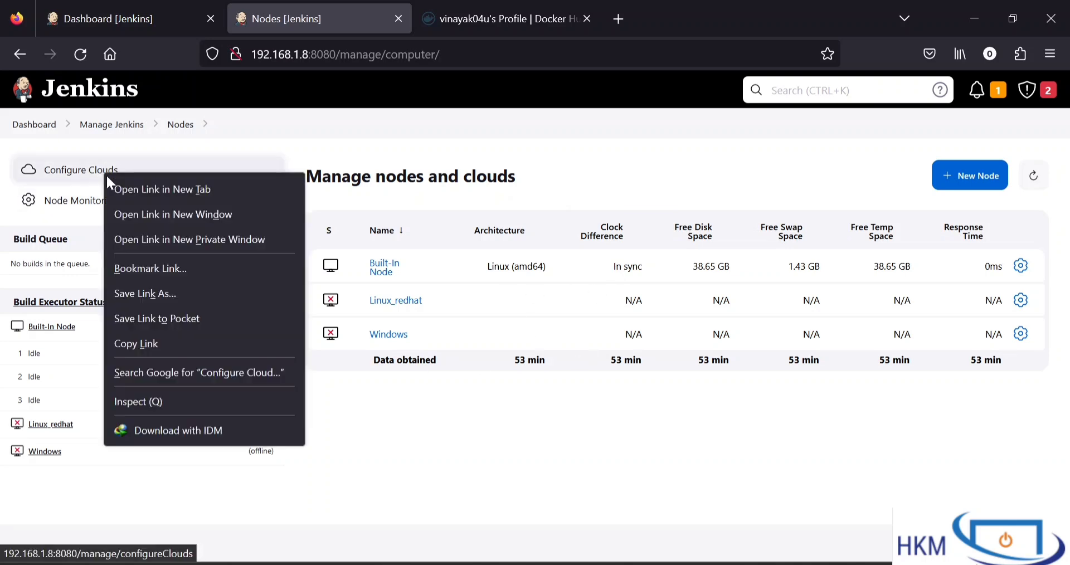
click(117, 186)
click(444, 18)
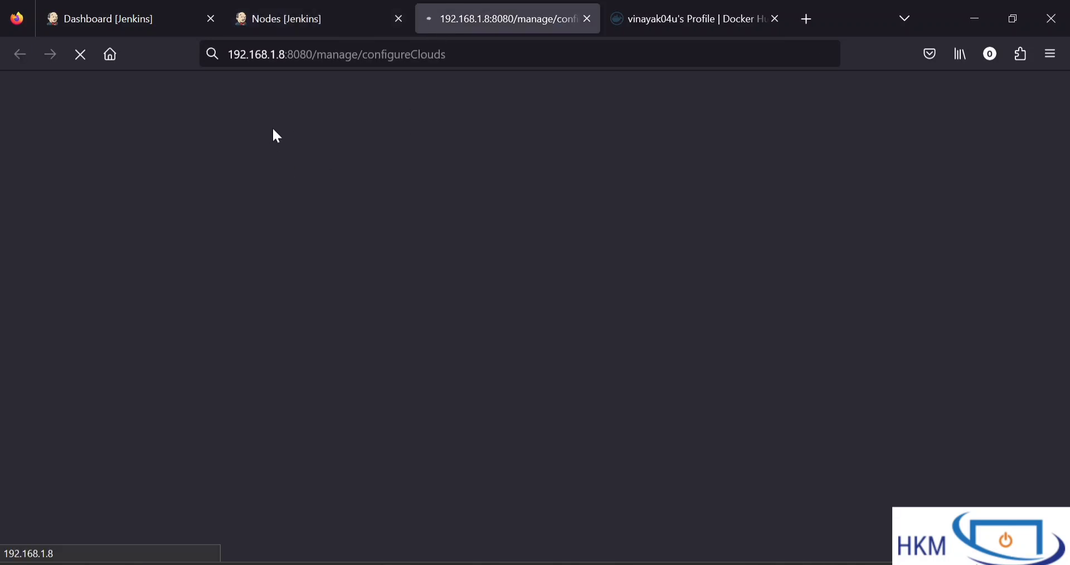
click(268, 24)
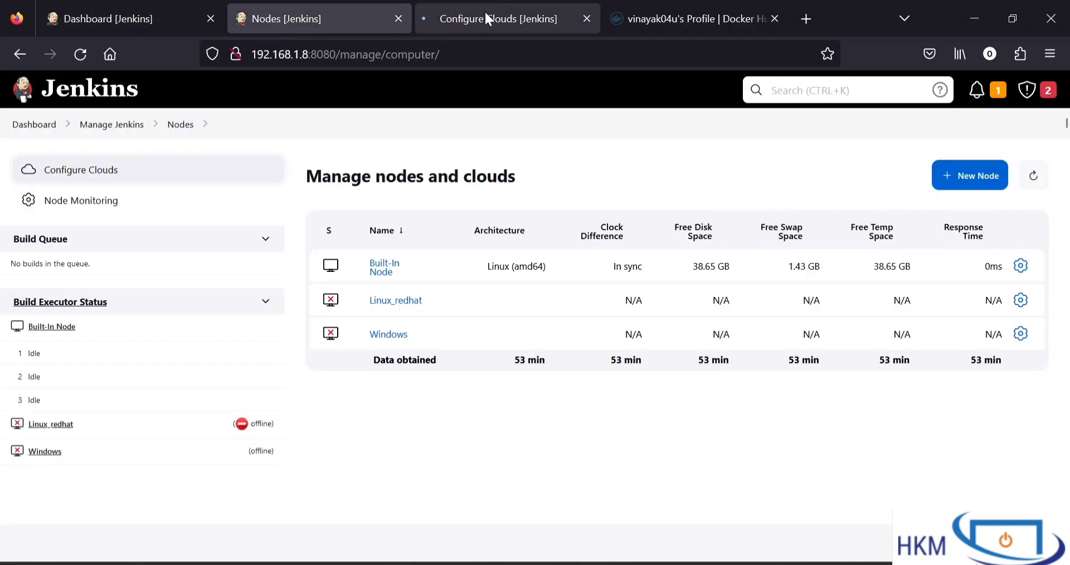
click(491, 17)
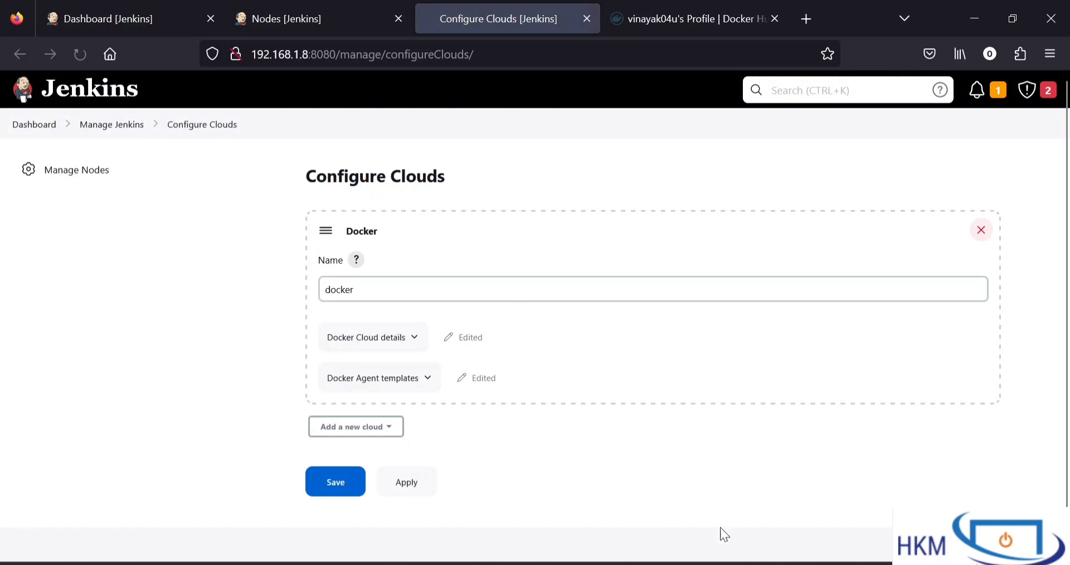
Delete the existing Docker cloud entry from the Configure Clouds page
click(979, 233)
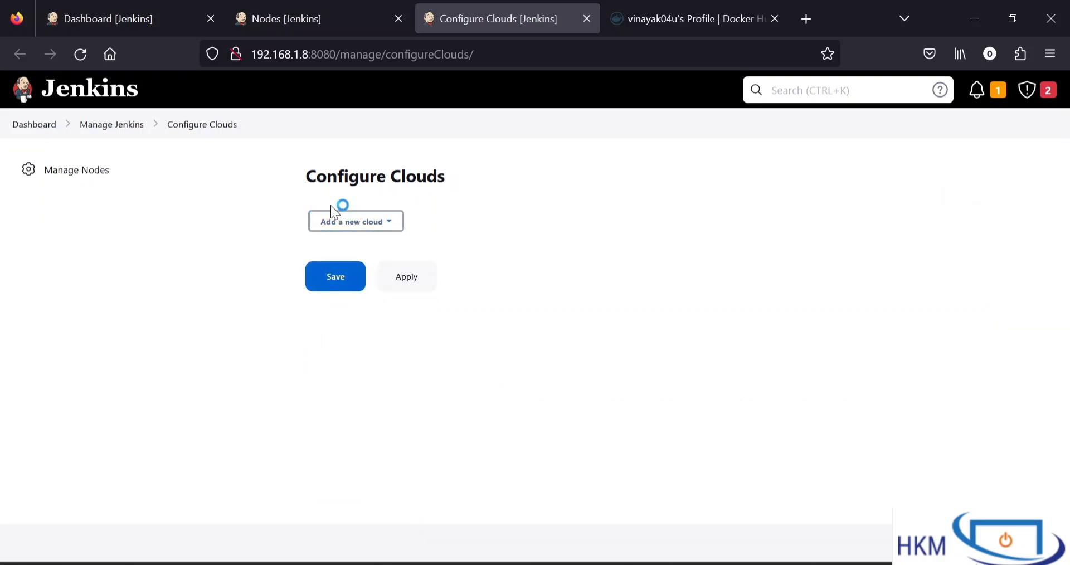
drag(315, 187, 416, 184)
click(453, 193)
From the Jenkins dashboard, open Manage Jenkins in a new browser tab and go to Manage Plugins
click(121, 19)
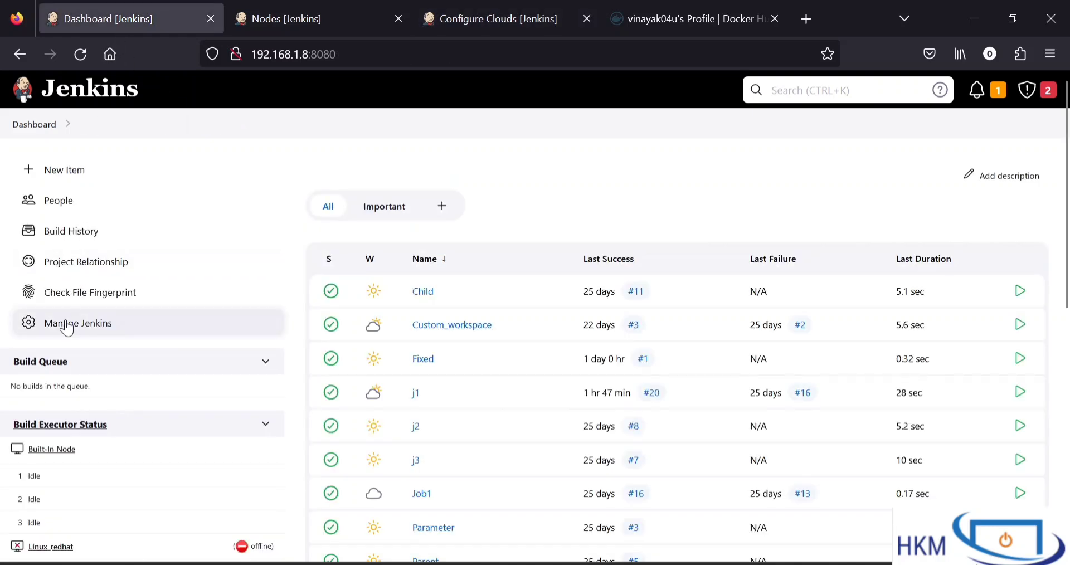
right_click(92, 322)
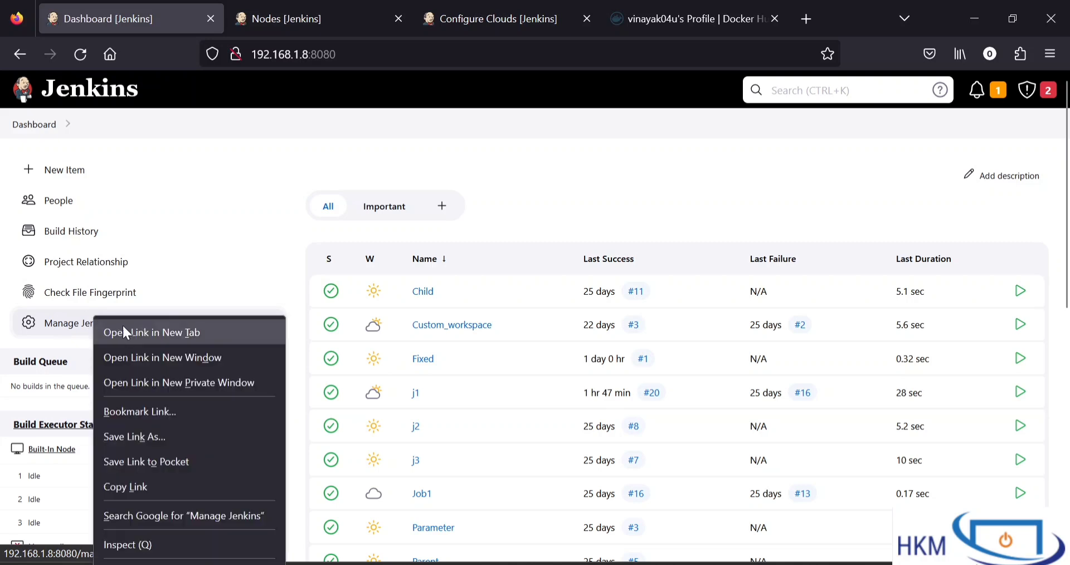
click(125, 328)
click(255, 19)
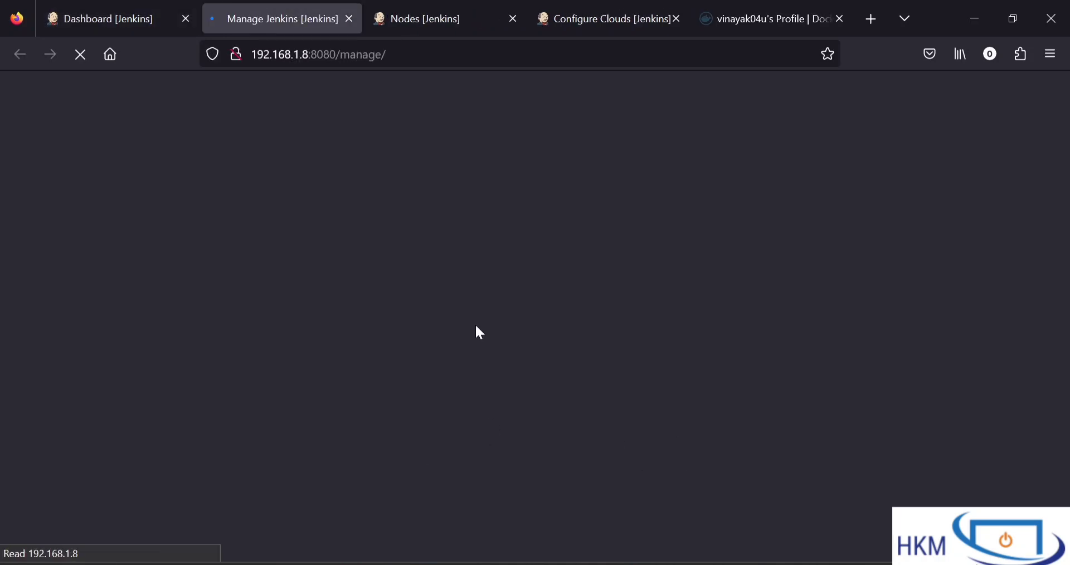
scroll(513, 395, down, 5)
scroll(474, 374, down, 2)
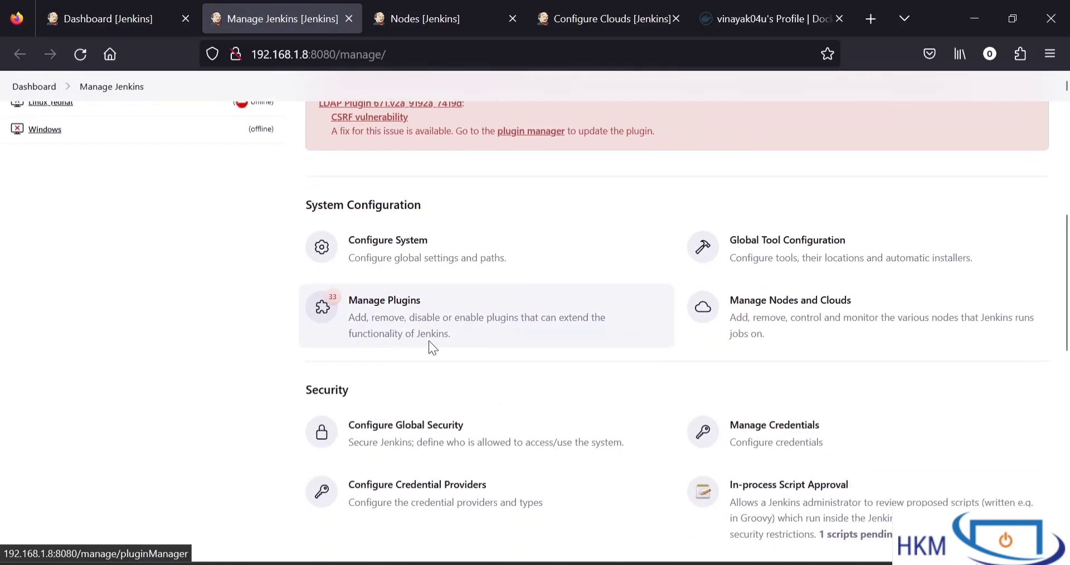
click(418, 333)
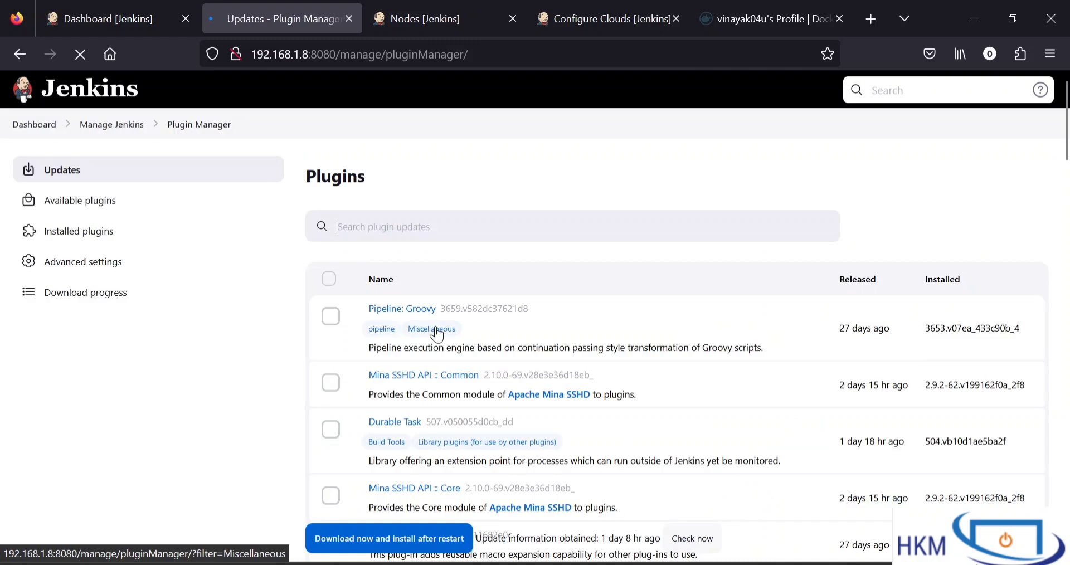
Search the installed plugins for "docker", review the matching entries, and close the plugin manager page
scroll(436, 334, down, 2)
scroll(436, 326, up, 1)
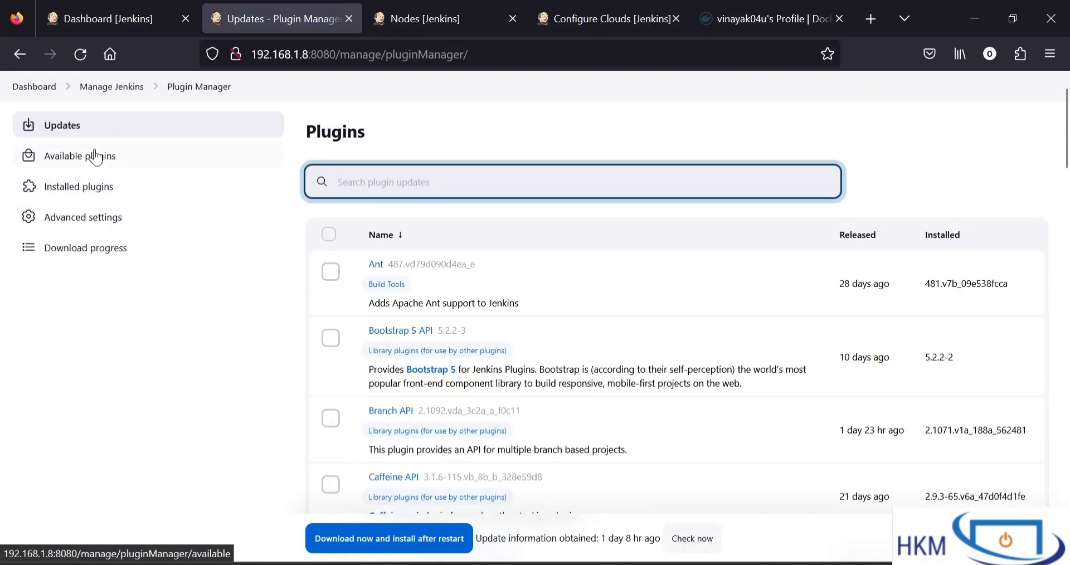
click(108, 189)
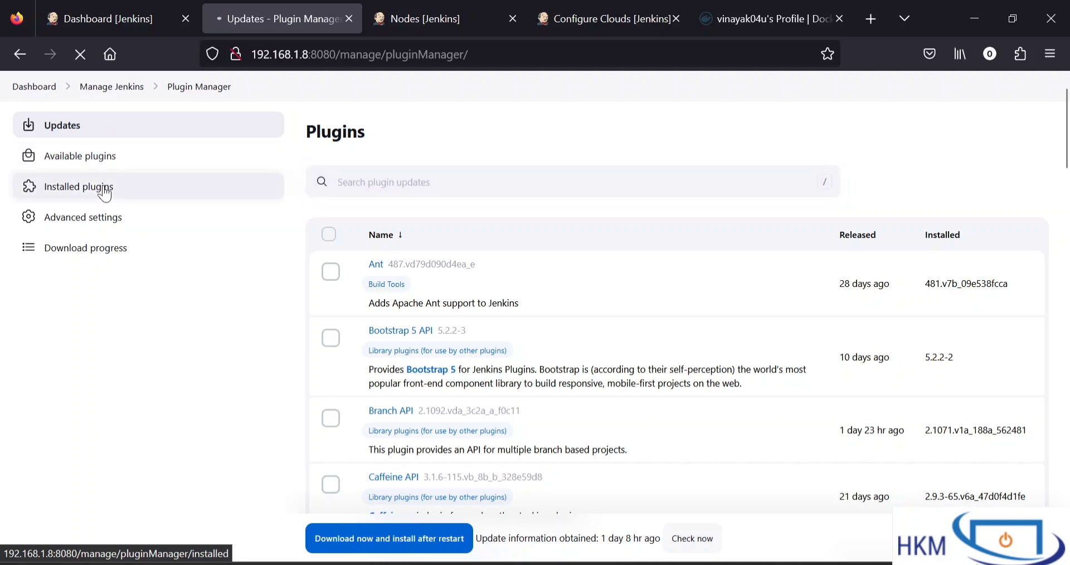
click(398, 184)
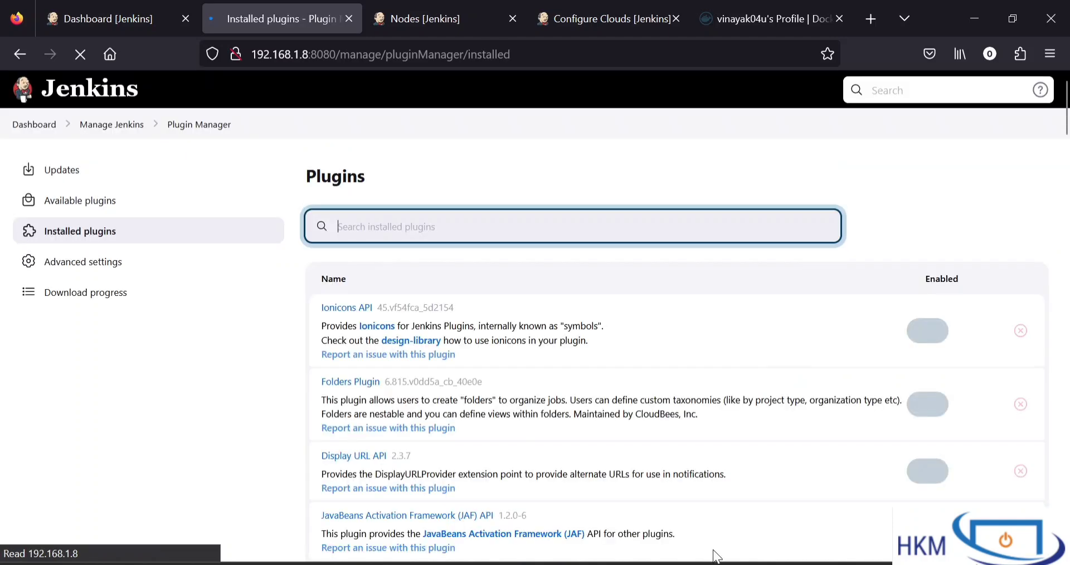
text(docker)
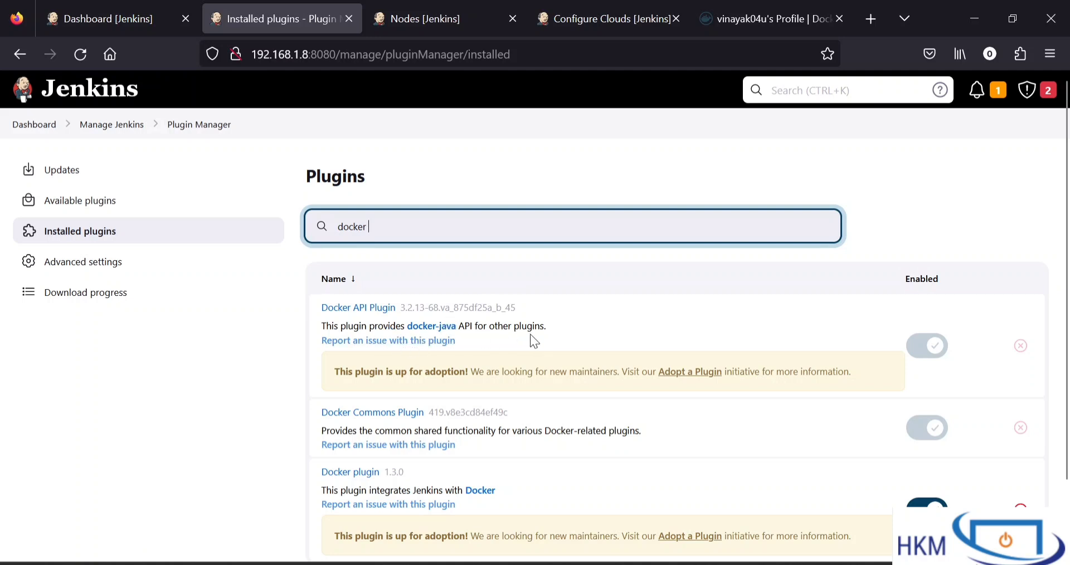
scroll(518, 350, down, 2)
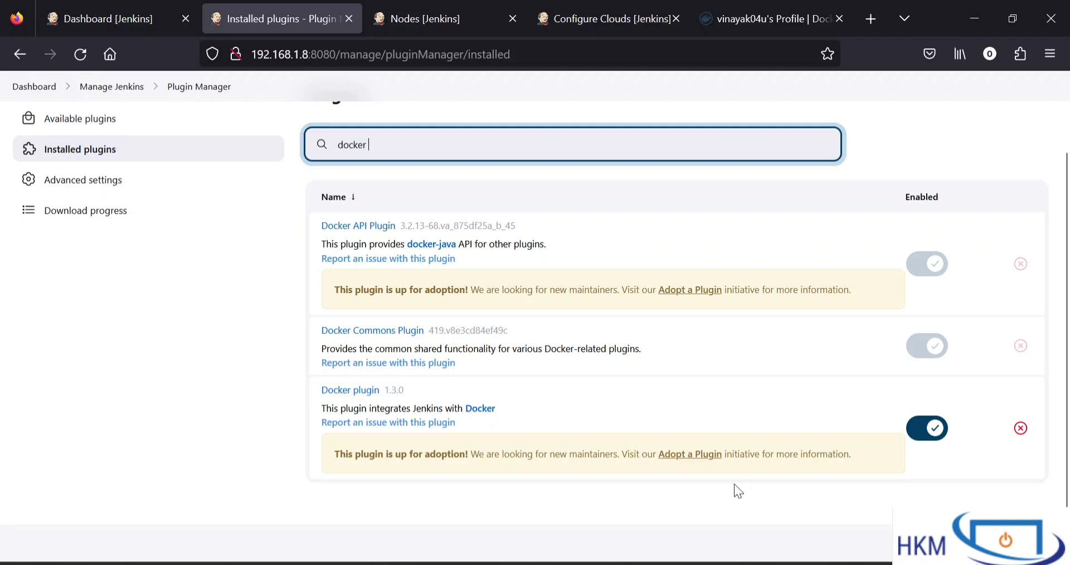
click(740, 564)
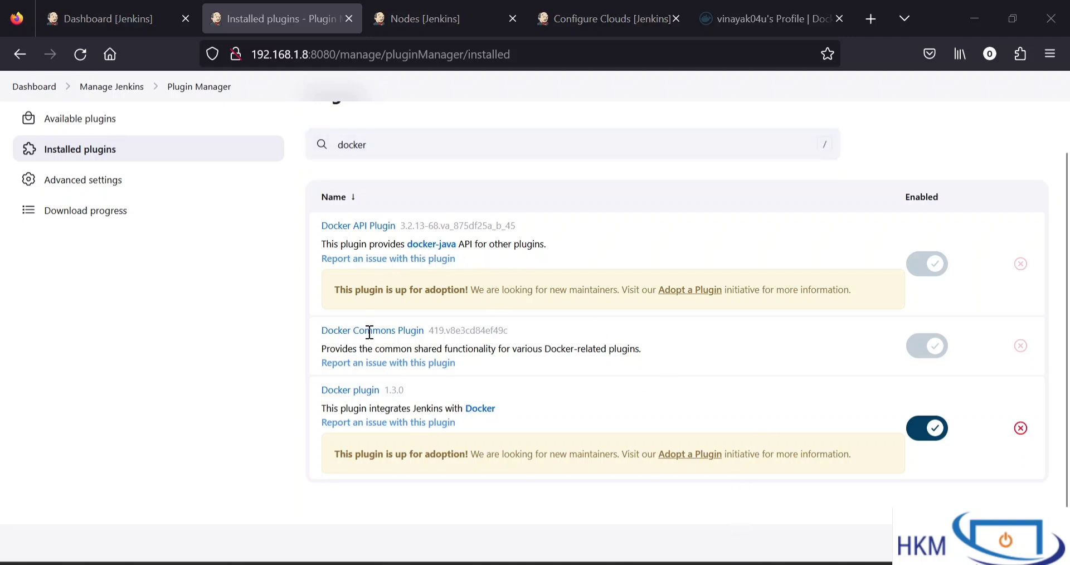
scroll(211, 359, up, 3)
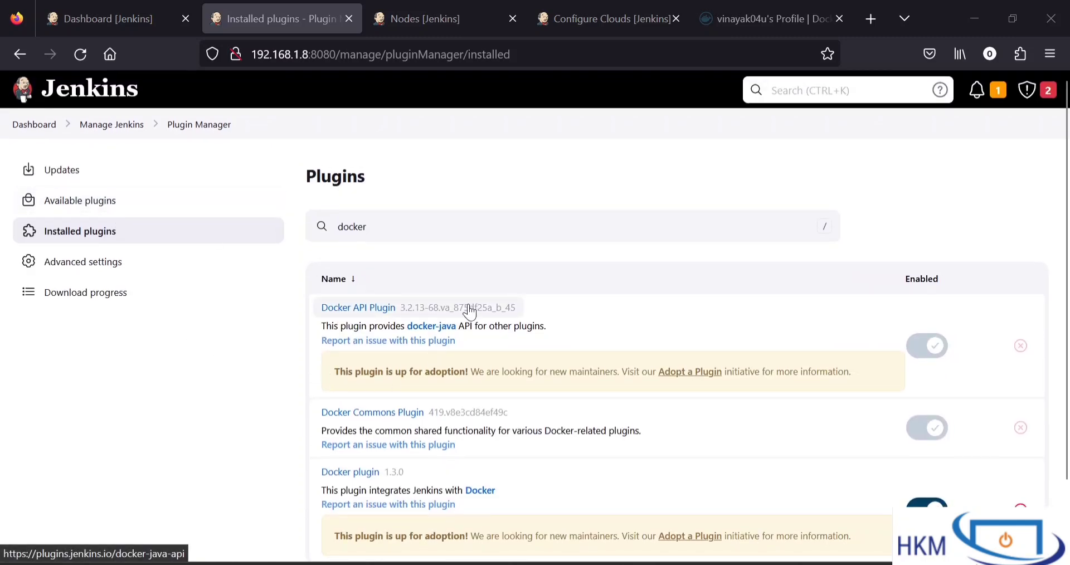
double_click(389, 231)
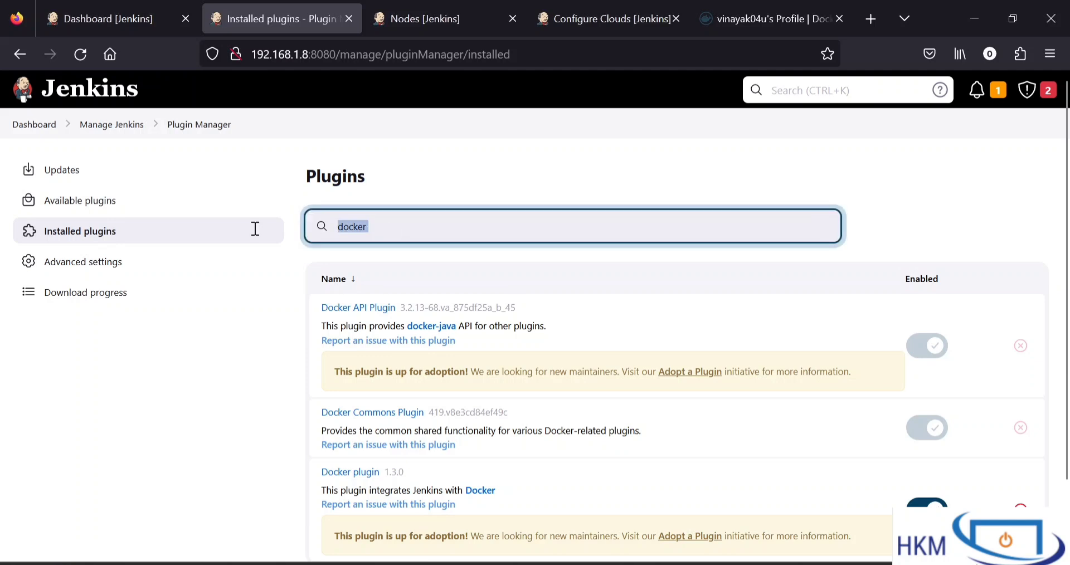
click(350, 19)
Return to the Configure Clouds page and add a new Docker cloud, keeping the name docker
click(415, 17)
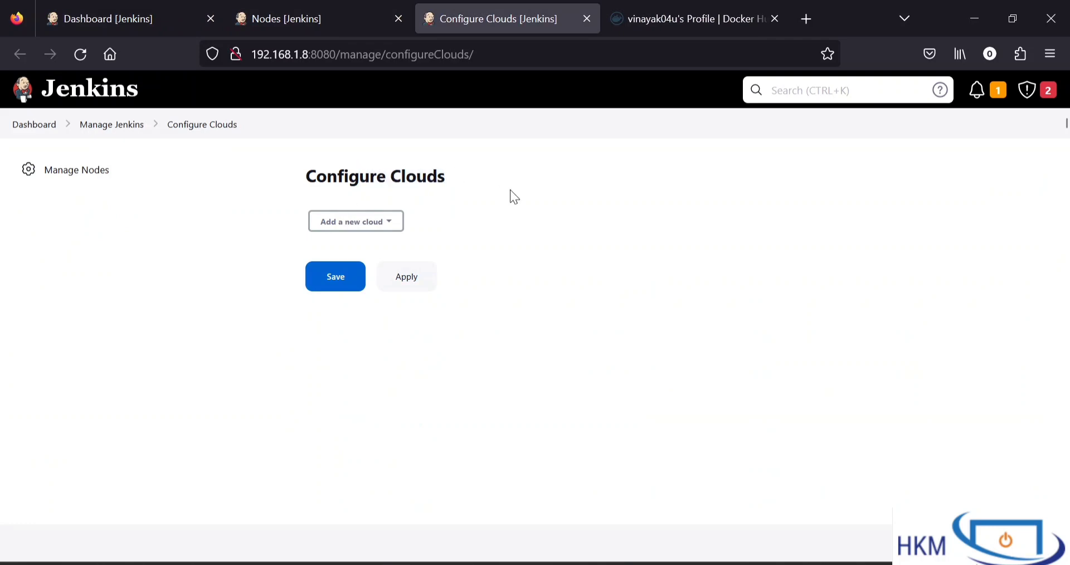
click(345, 228)
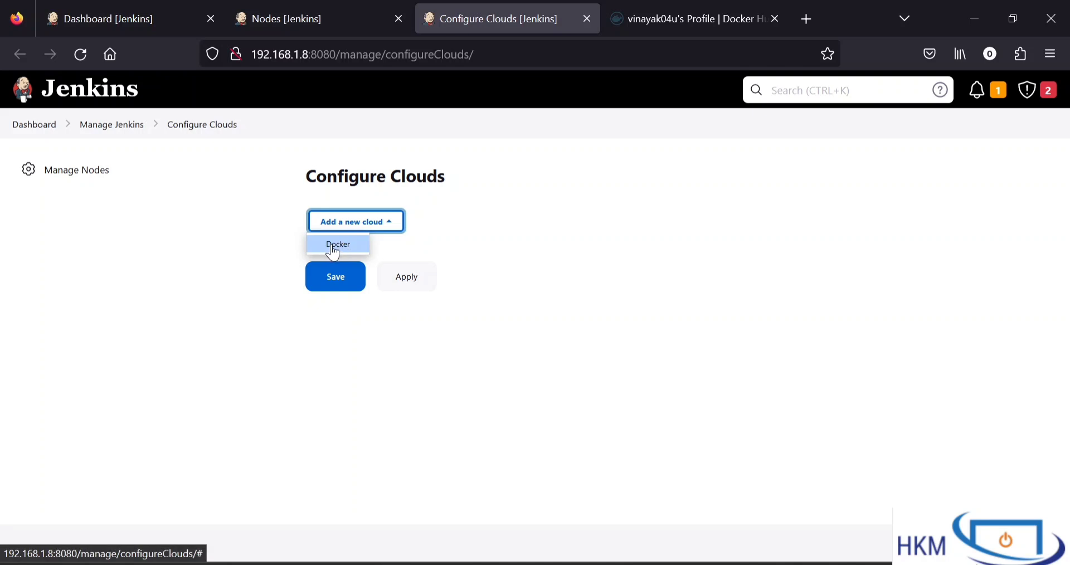
click(334, 250)
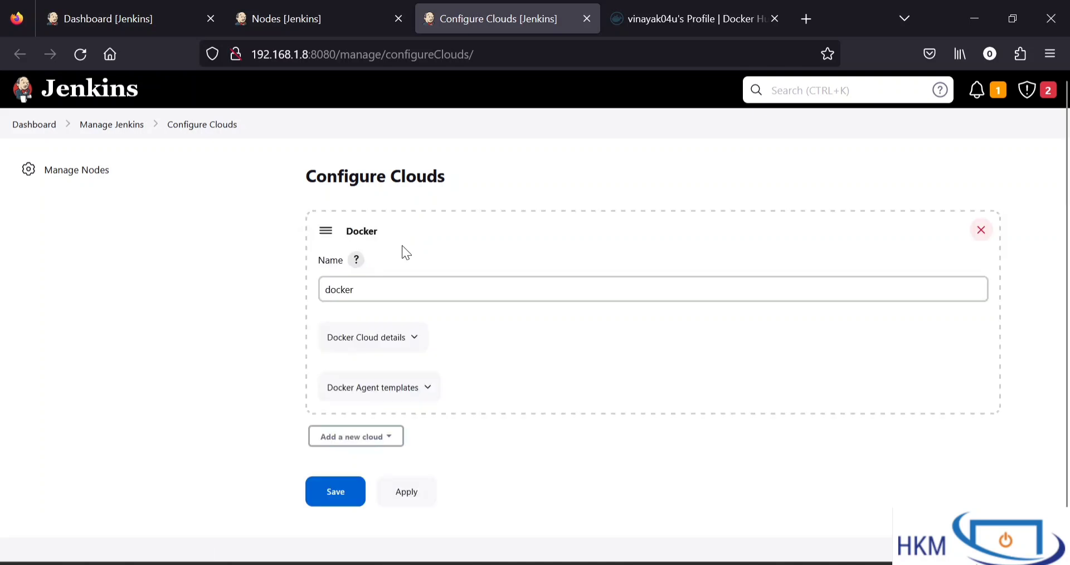
scroll(396, 285, down, 1)
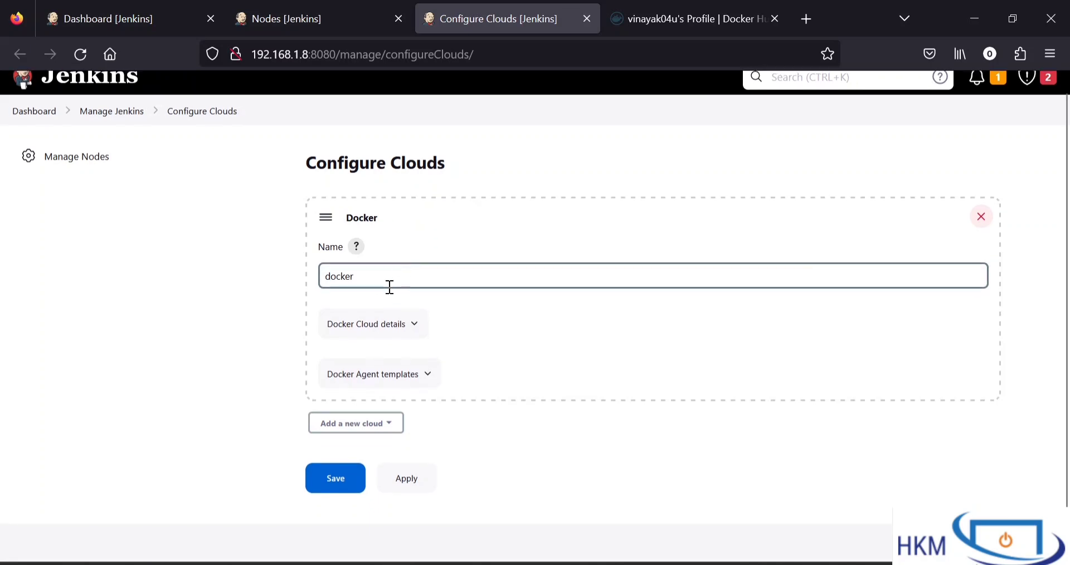
double_click(372, 280)
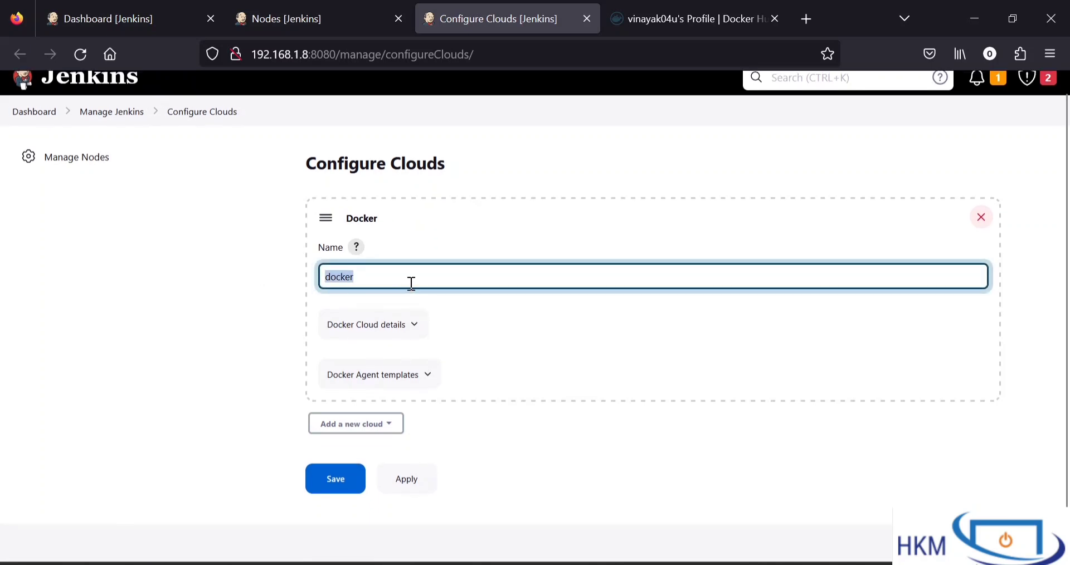
click(502, 328)
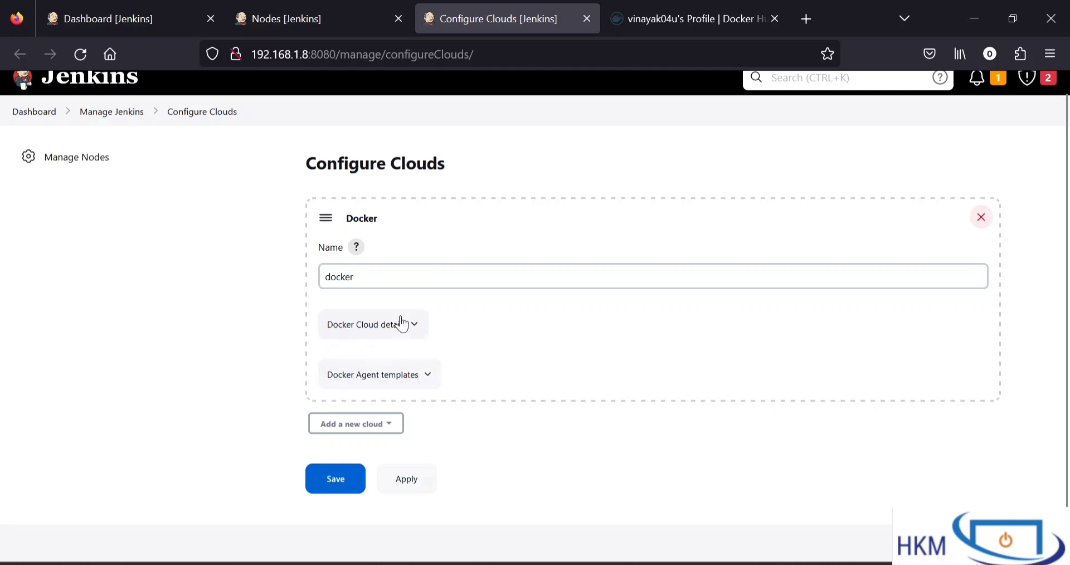
Expand the Docker cloud's details and locate the Docker Host URI setting
click(402, 334)
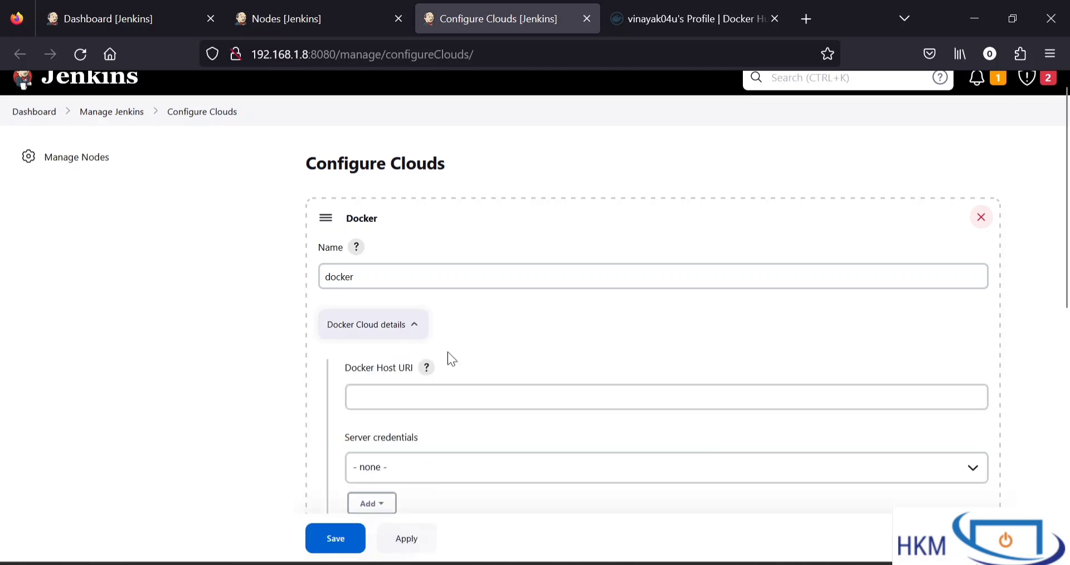
scroll(502, 416, down, 3)
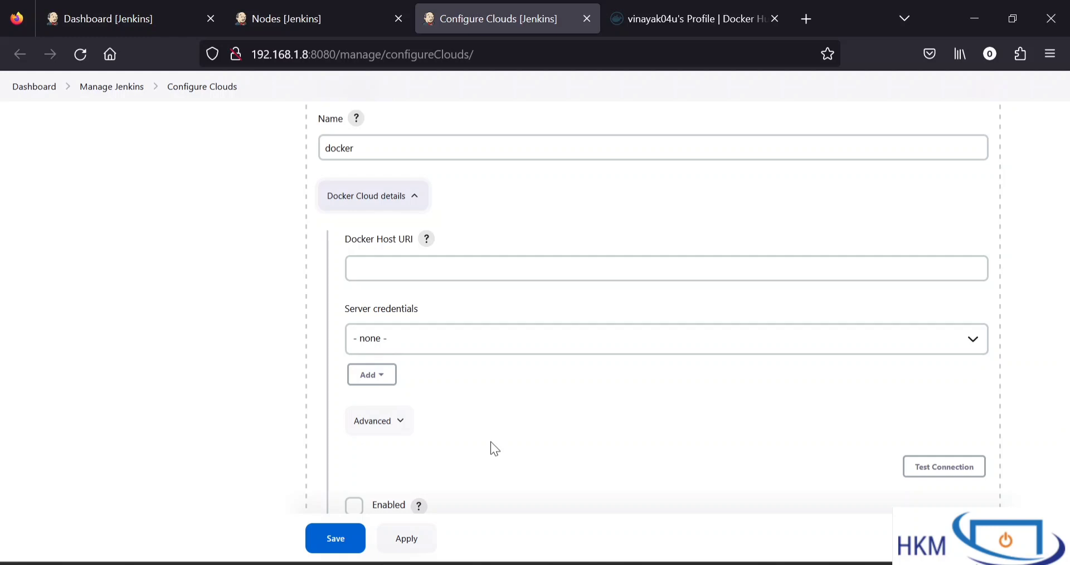
click(390, 267)
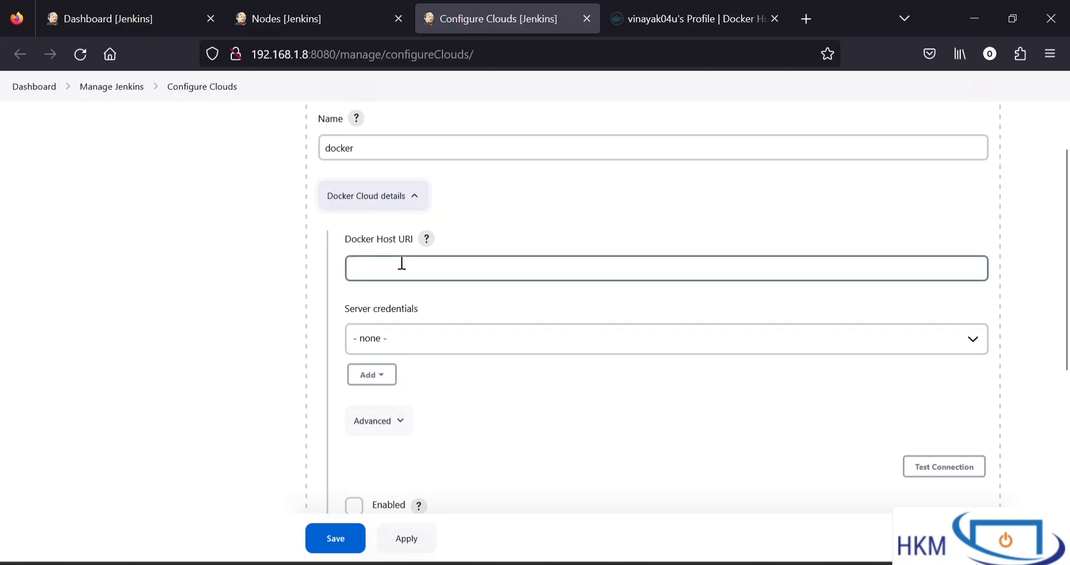
drag(345, 239, 407, 243)
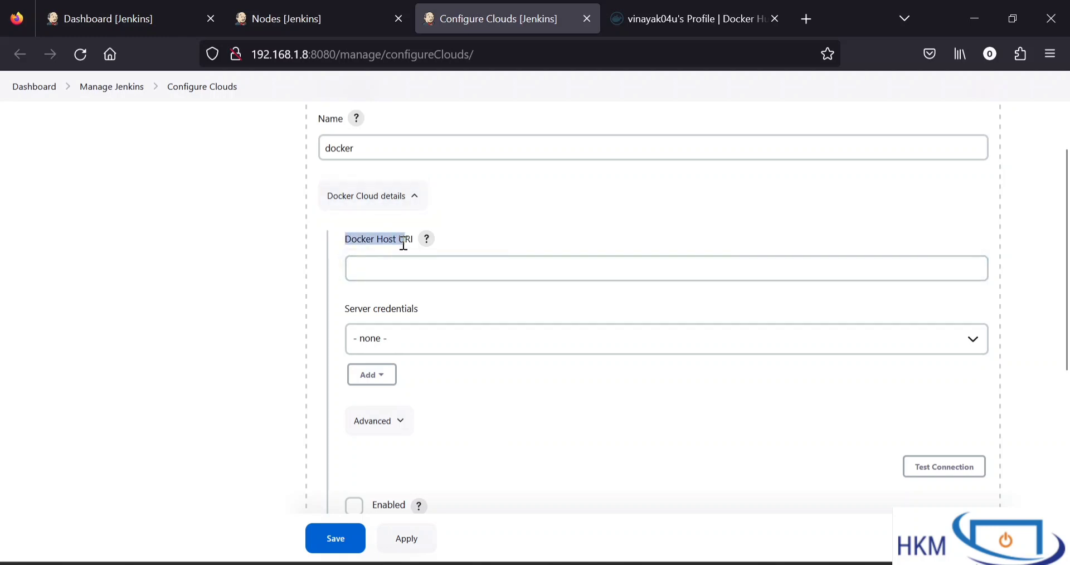
click(492, 387)
Switch to the terminal and check the Docker service status with systemctl status docker
key(alt+Tab)
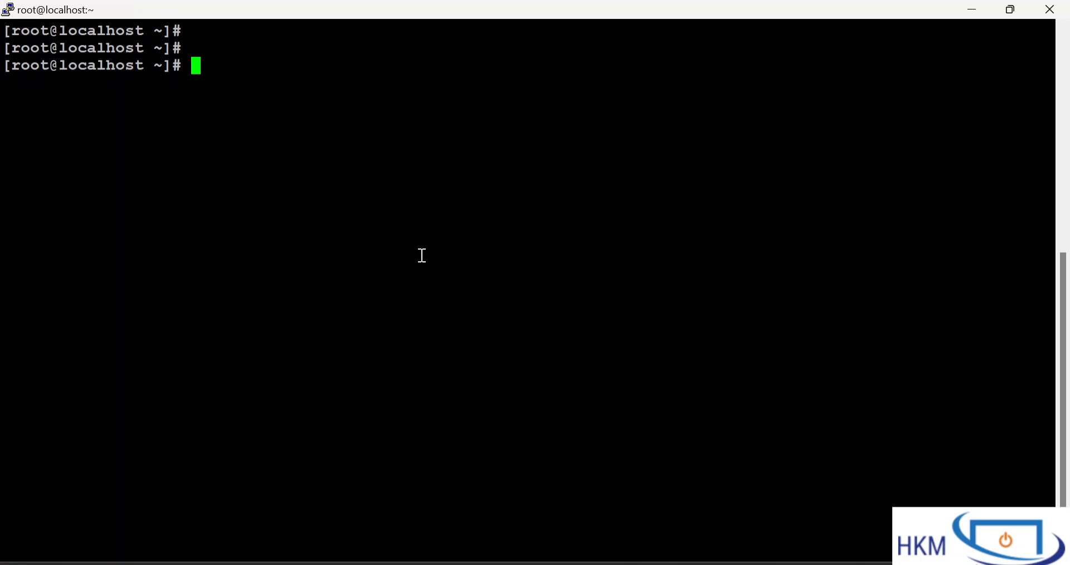
text(systemct)
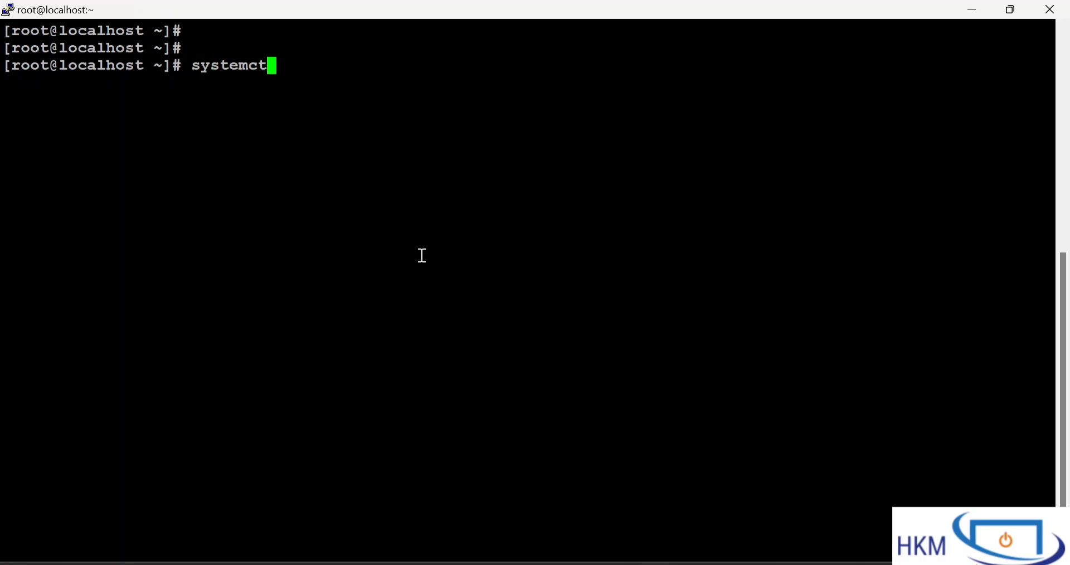
text(l status do)
text(cker)
key(BackSpace)
key(Return)
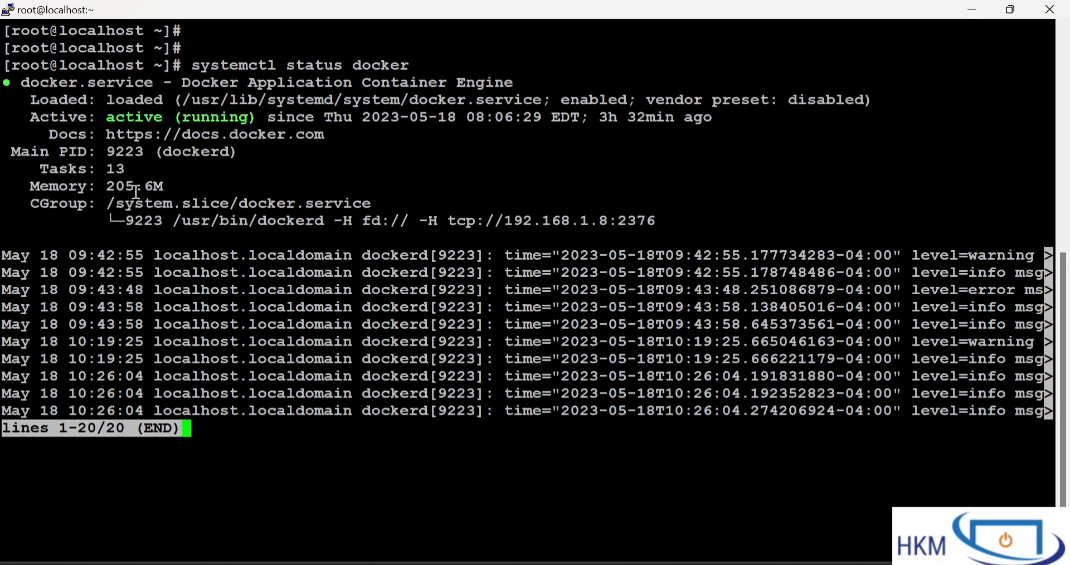
Copy the service file path from the status output, quit the output, and open /usr/lib/systemd/system/docker.service in vim
drag(174, 100, 539, 100)
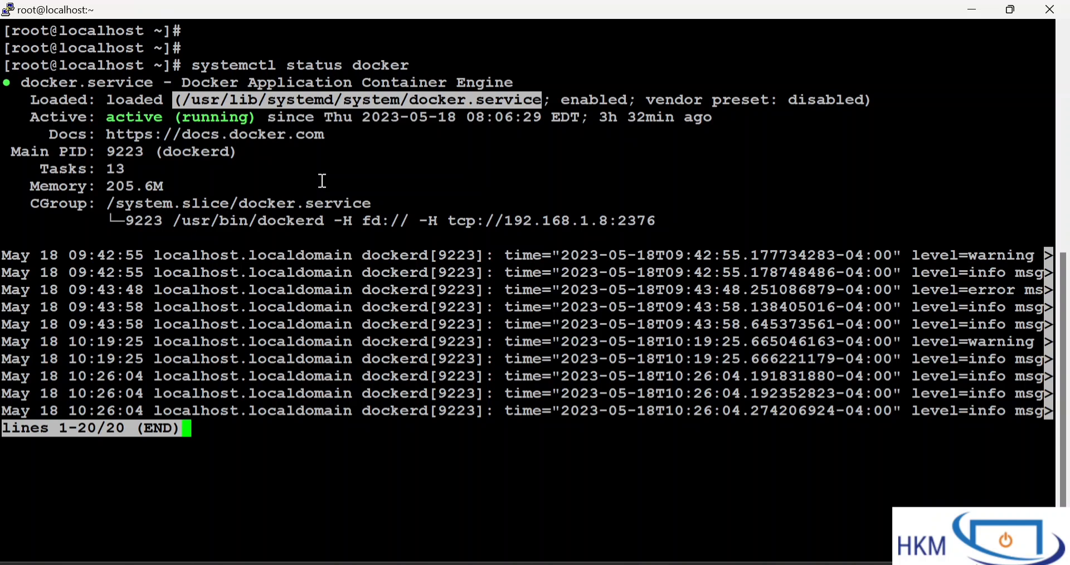
text(q)
text(vim)
right_click(355, 368)
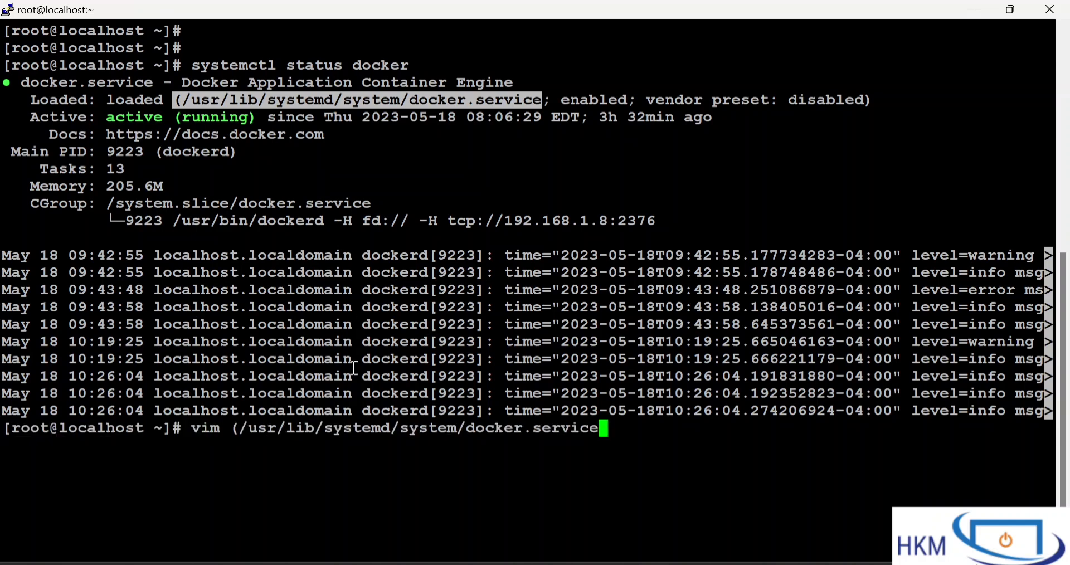
key(Home)
key(Right)
key(Right)
key(Right)
key(Right)
key(Right)
key(BackSpace)
key(Return)
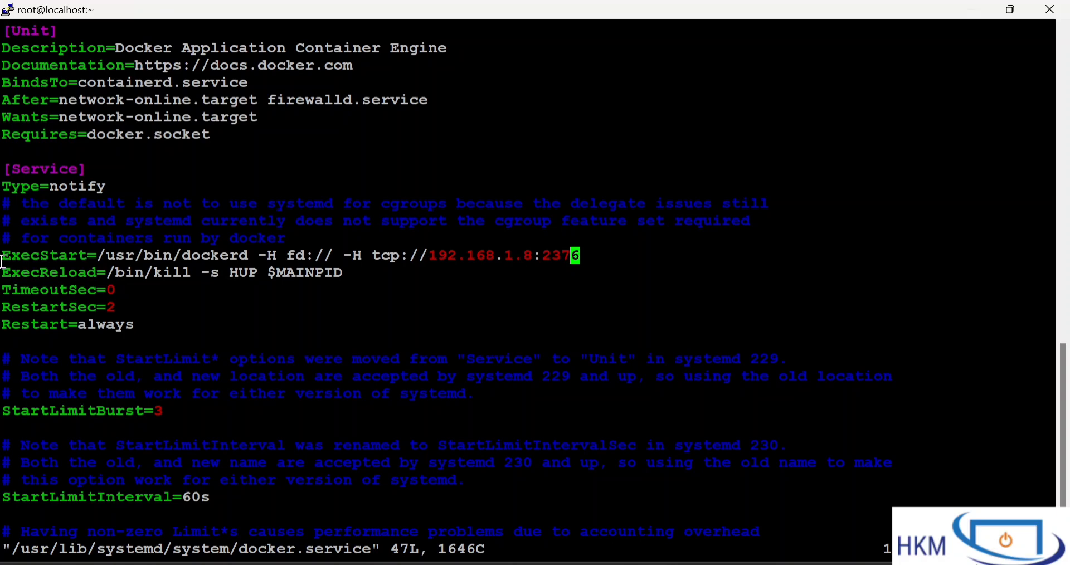
Examine the ExecStart line in the [Service] section, including its second -H option with the tcp:// address
drag(3, 255, 88, 256)
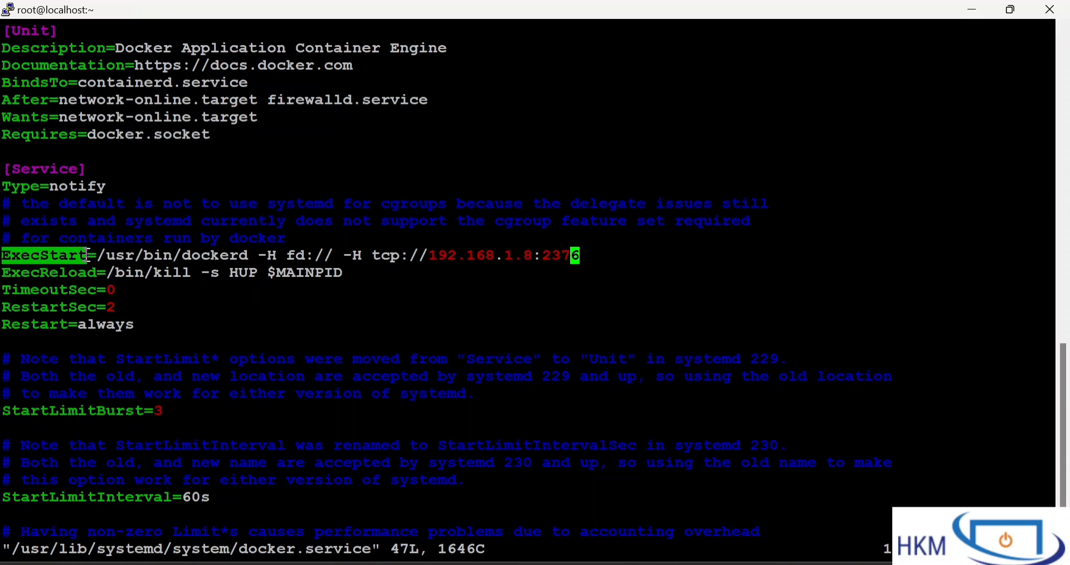
click(88, 255)
key(i)
key(Down)
key(Up)
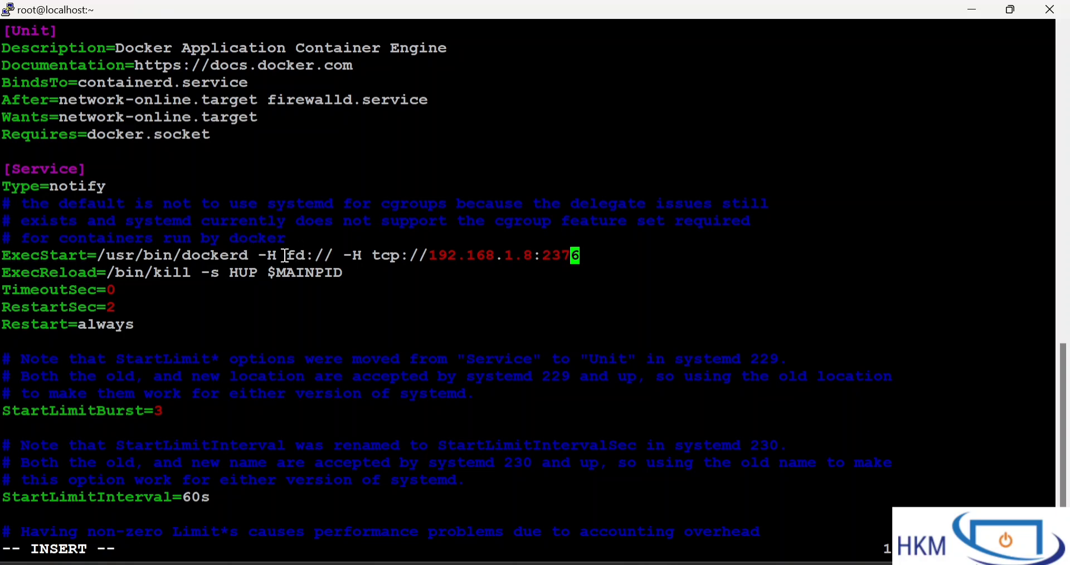
drag(340, 256, 3, 261)
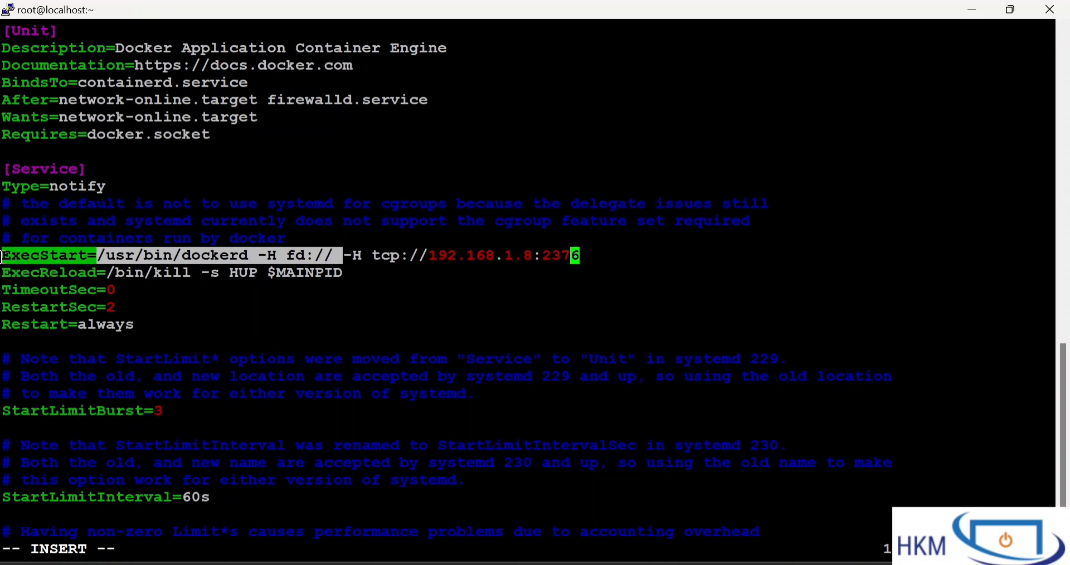
click(366, 256)
drag(365, 255, 601, 249)
click(601, 249)
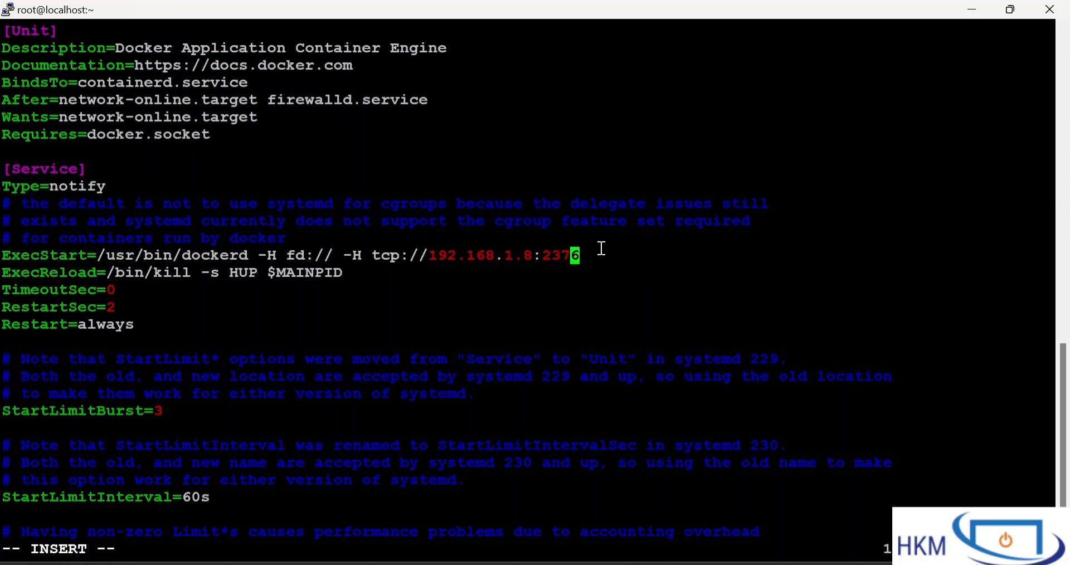
drag(346, 256, 576, 254)
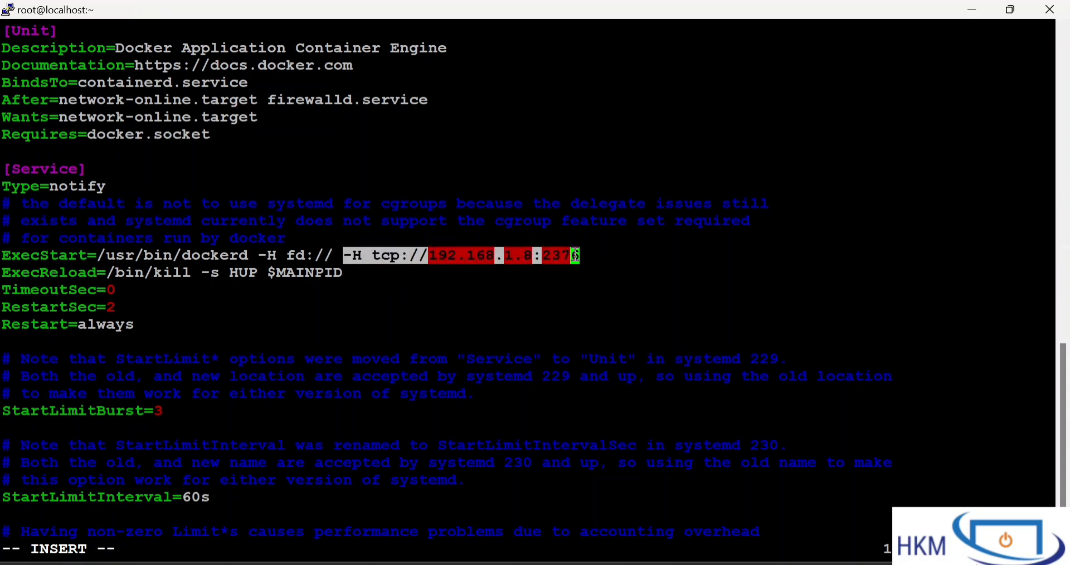
click(577, 255)
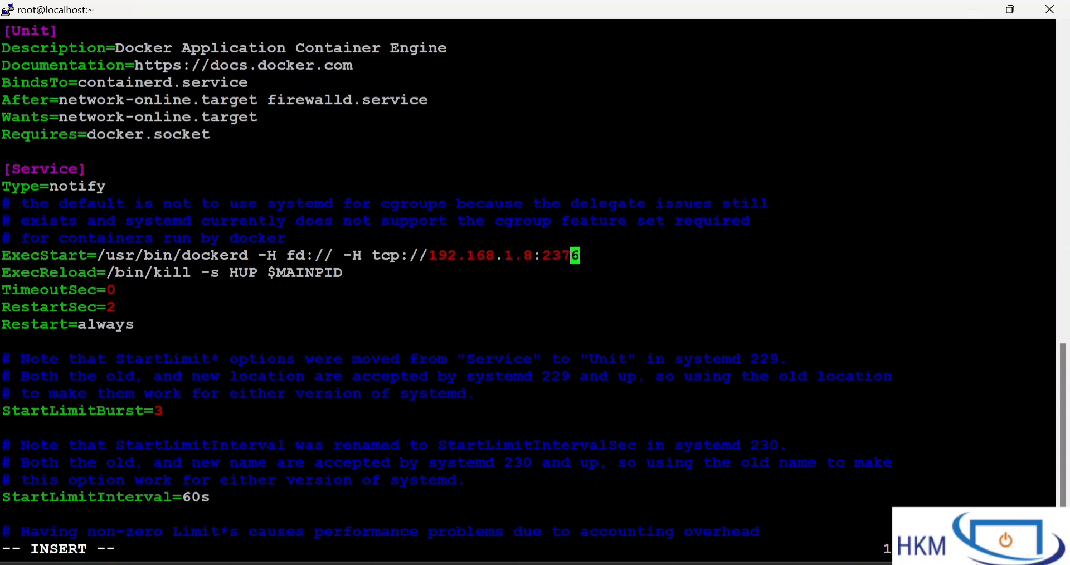
Check the host IP address and port in the ExecStart line's tcp:// address
drag(432, 255, 533, 257)
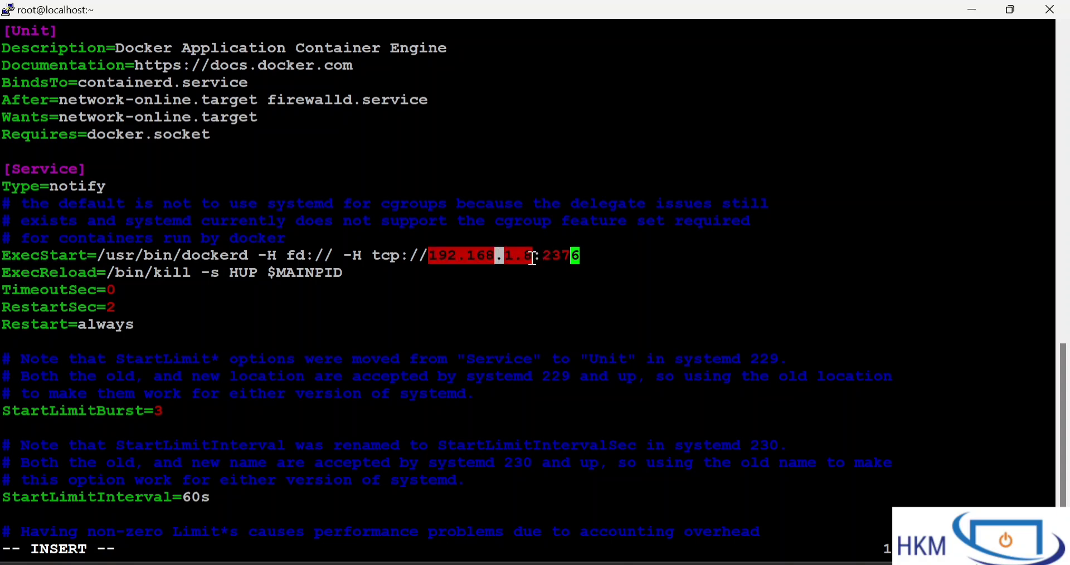
click(532, 259)
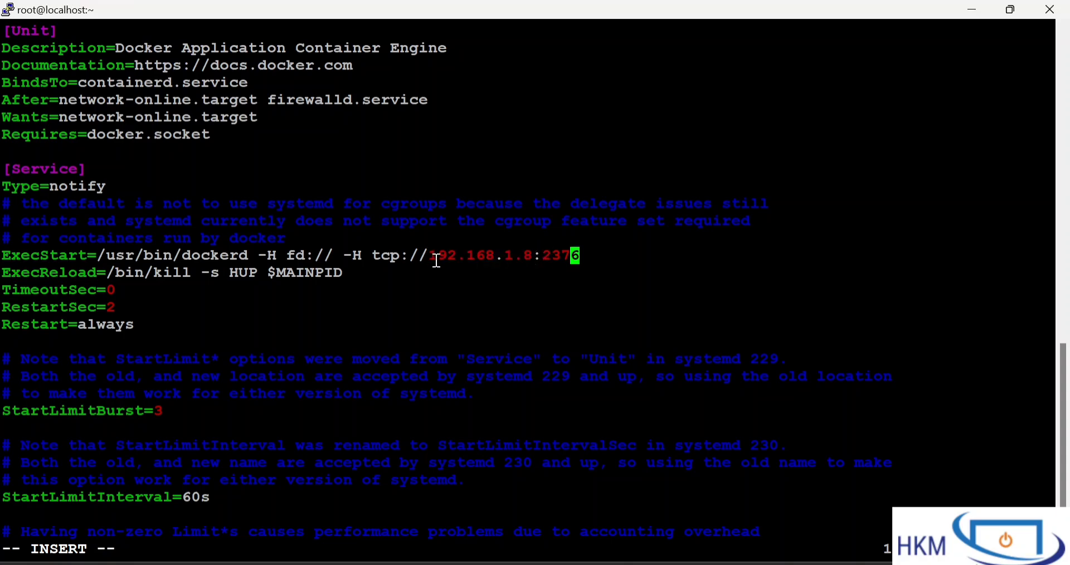
drag(430, 256, 568, 260)
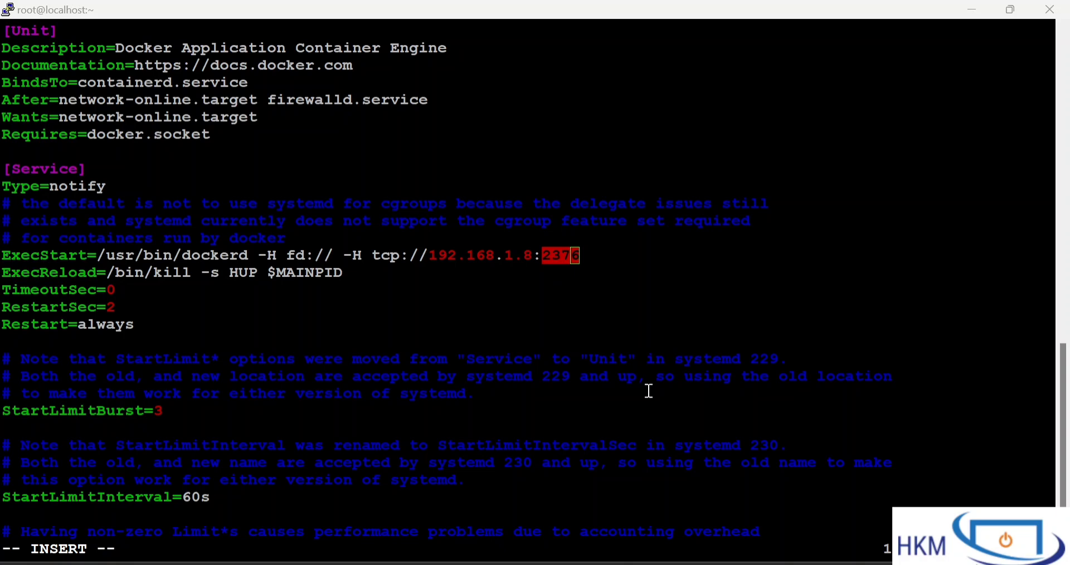
click(423, 262)
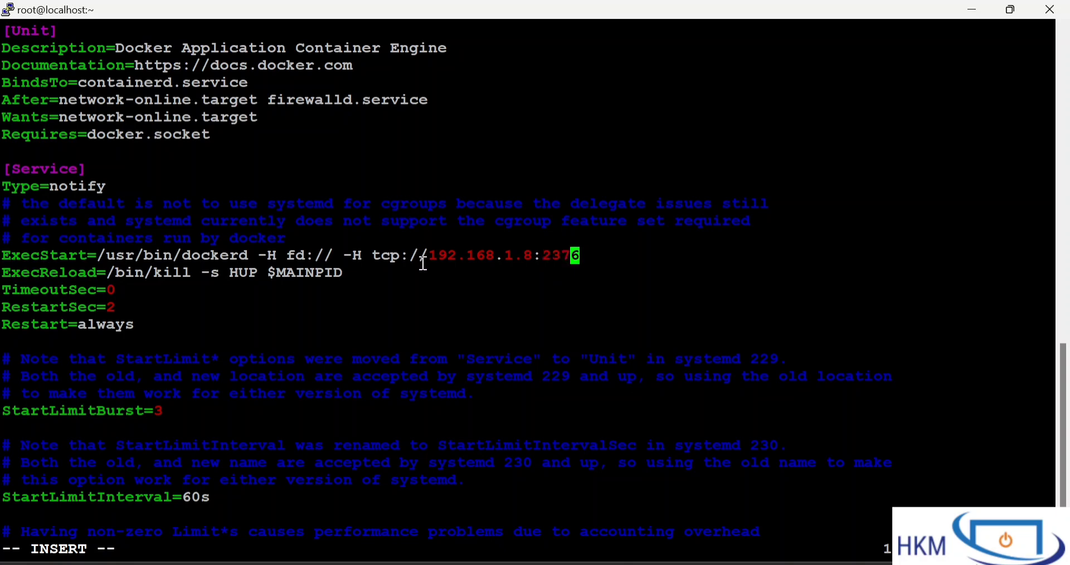
drag(428, 255, 586, 254)
click(587, 254)
drag(423, 257, 400, 256)
click(523, 258)
click(582, 257)
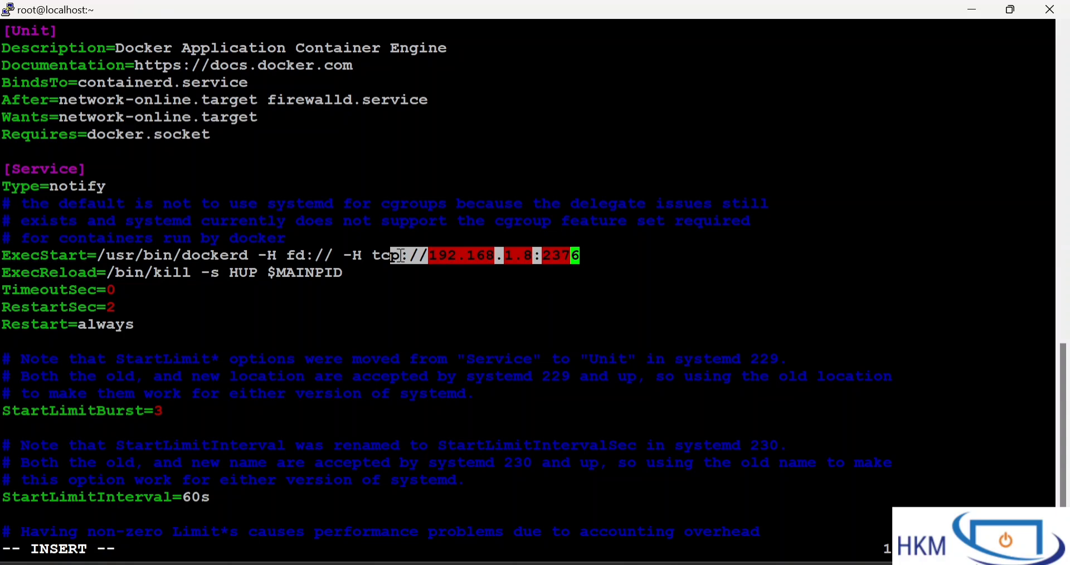
click(400, 257)
drag(306, 257, 464, 258)
triple_click(464, 258)
click(464, 258)
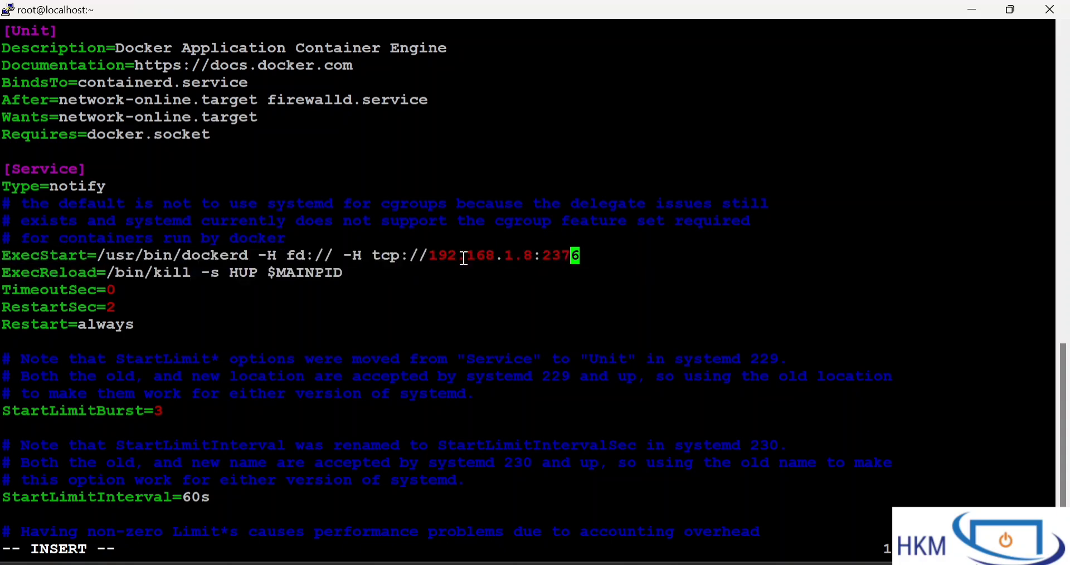
drag(534, 258, 581, 257)
click(580, 257)
double_click(544, 256)
click(568, 259)
Save and close the docker.service file with :wq and clear the terminal
key(Escape)
text(:)
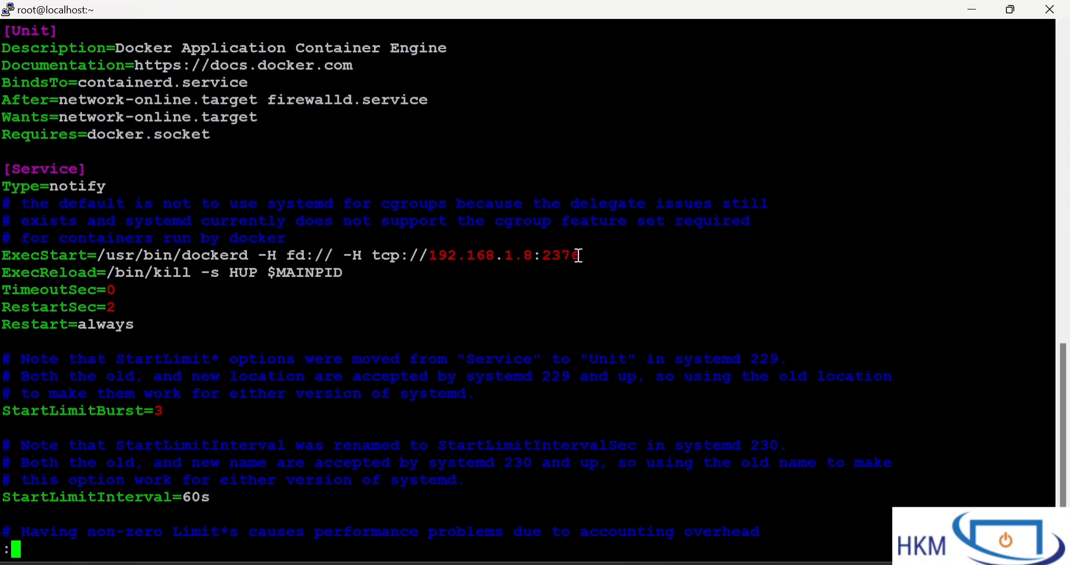
text(wq)
key(Return)
text(clear)
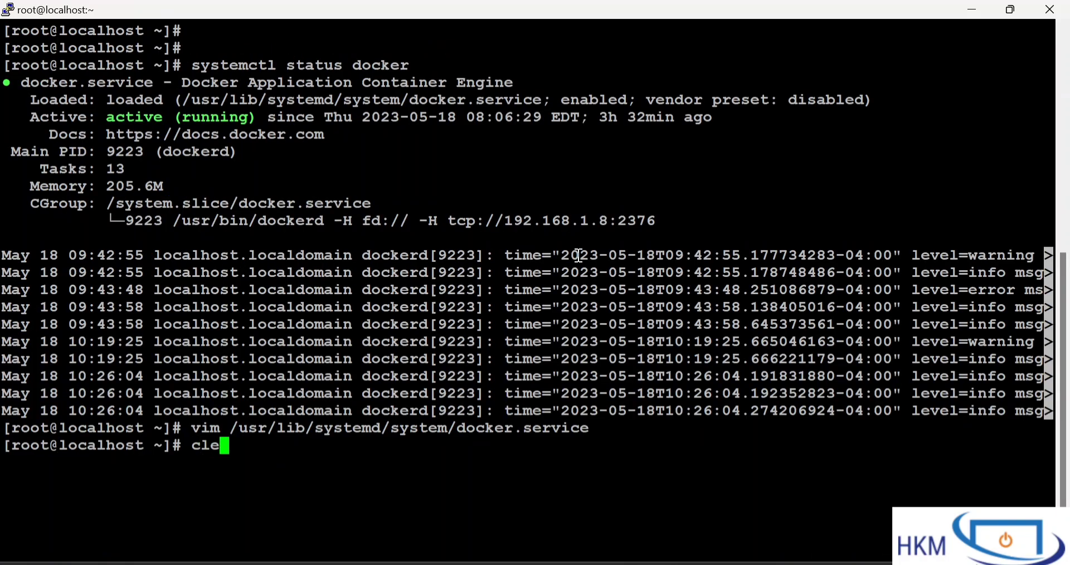
key(Return)
key(Return)
key(Return)
text(systemctl da)
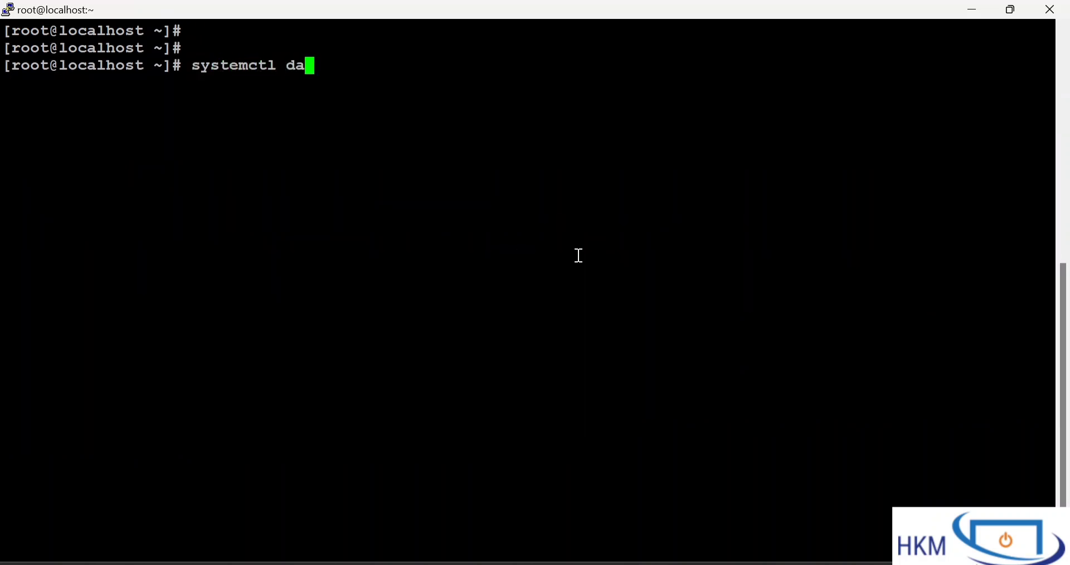
text(emon-re)
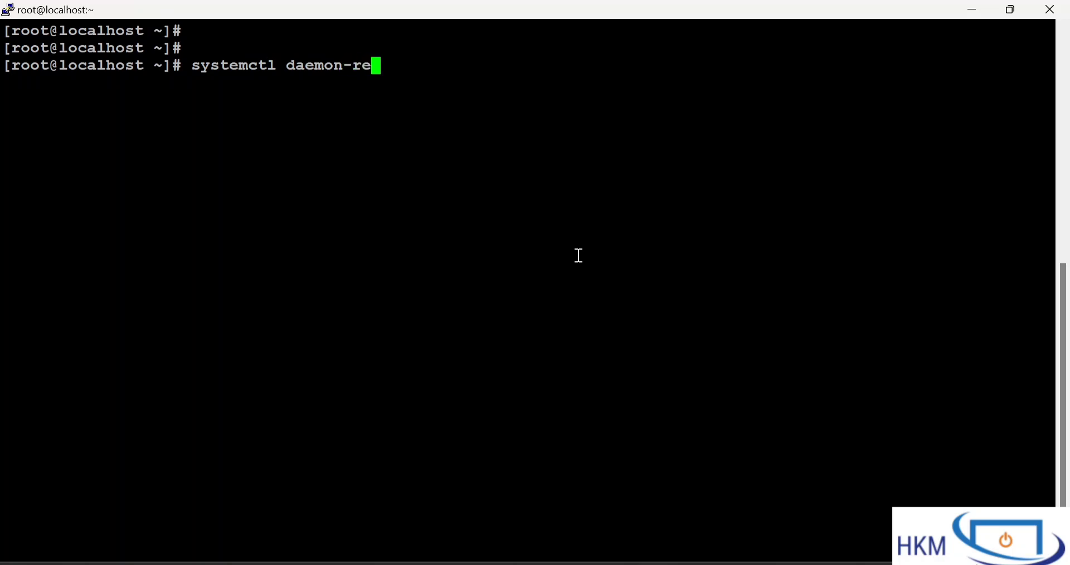
text(load)
drag(194, 67, 408, 69)
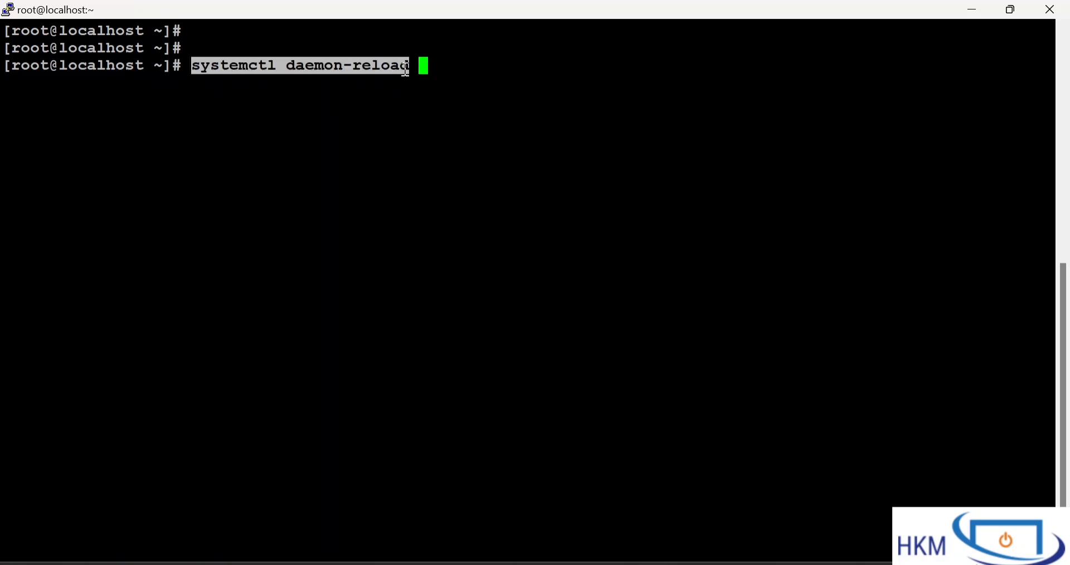
key(ctrl+c)
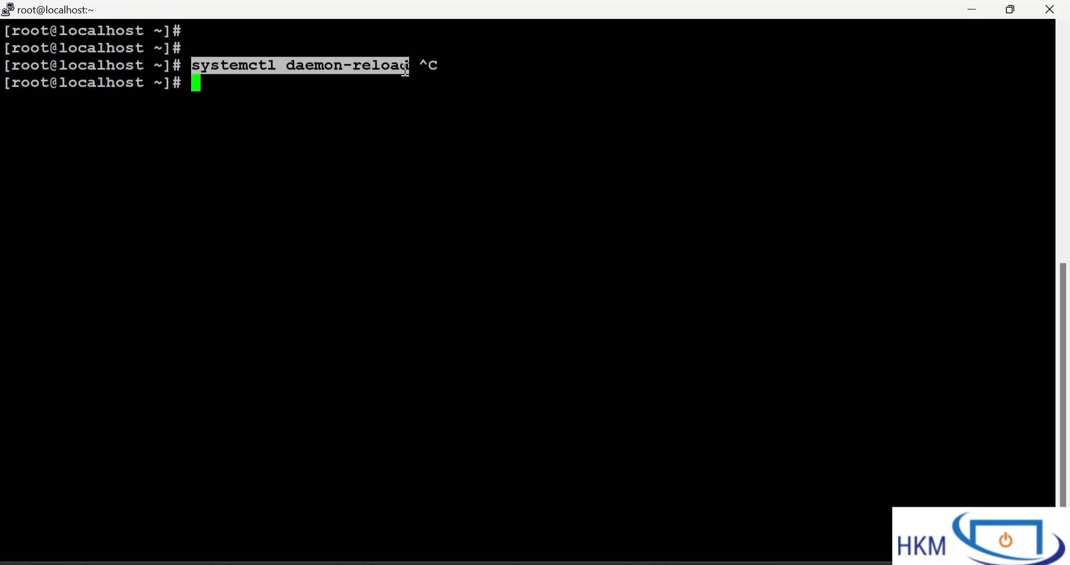
text(systec)
key(BackSpace)
text(m)
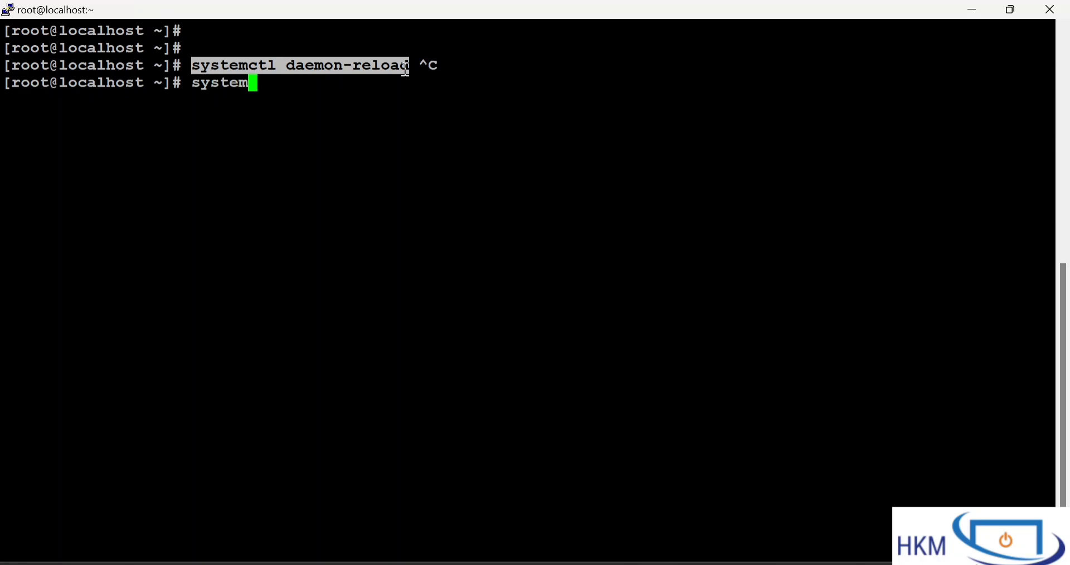
text(ctl res)
key(BackSpace)
text(start docker)
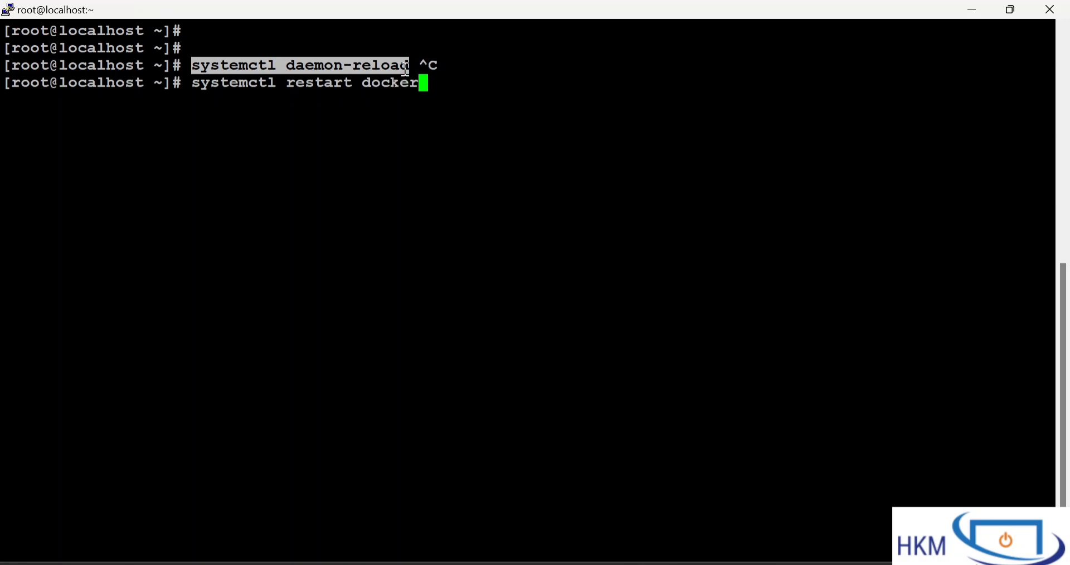
key(ctrl+c)
key(Return)
Rerun systemctl status docker and copy the daemon address tcp://192.168.1.8:2376 from the CGroup entry
key(Up)
key(Up)
key(Up)
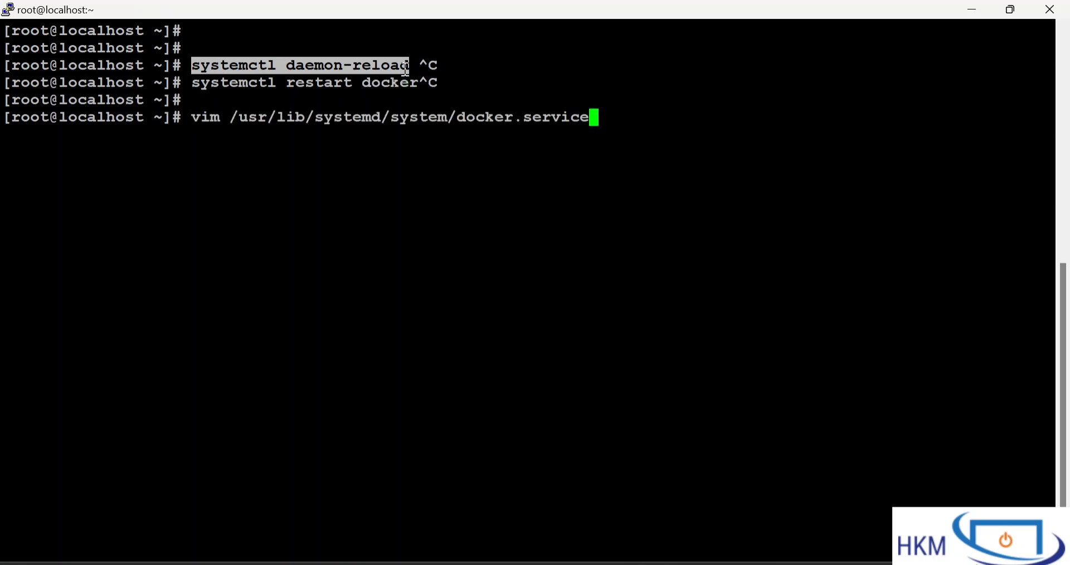
key(Return)
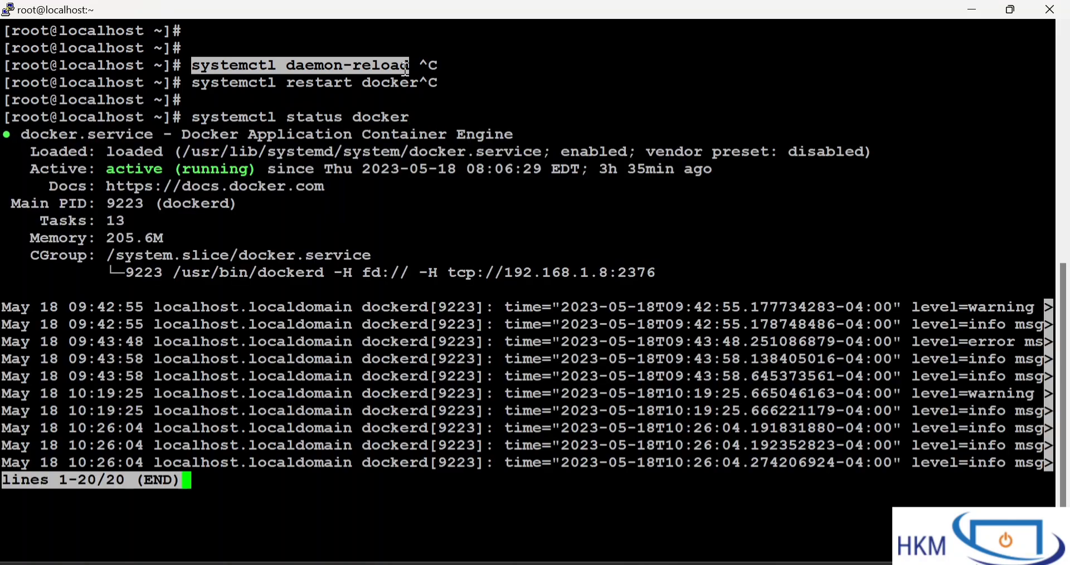
drag(175, 278, 652, 280)
click(661, 273)
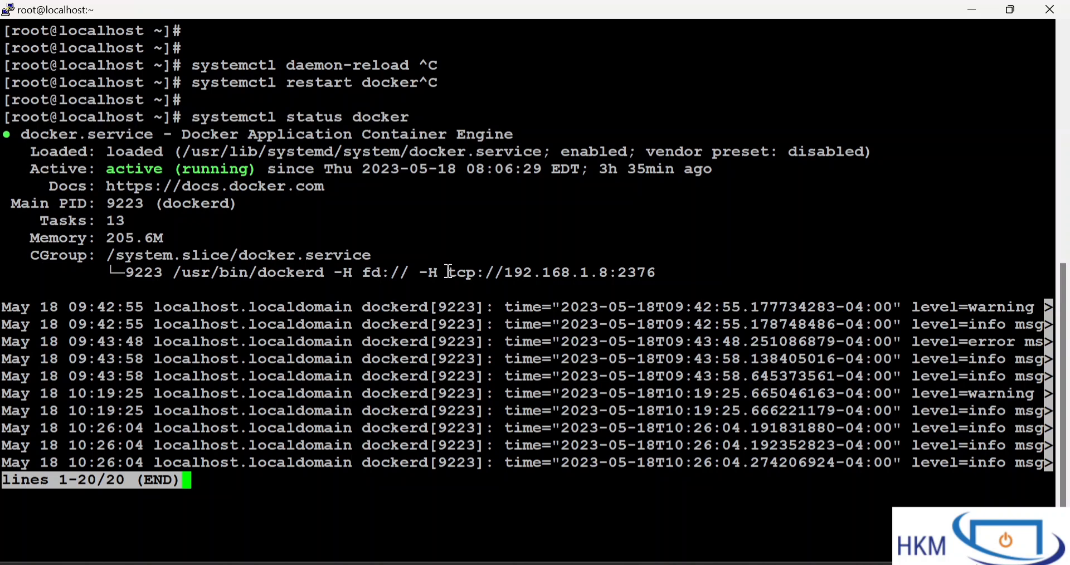
drag(449, 272, 655, 273)
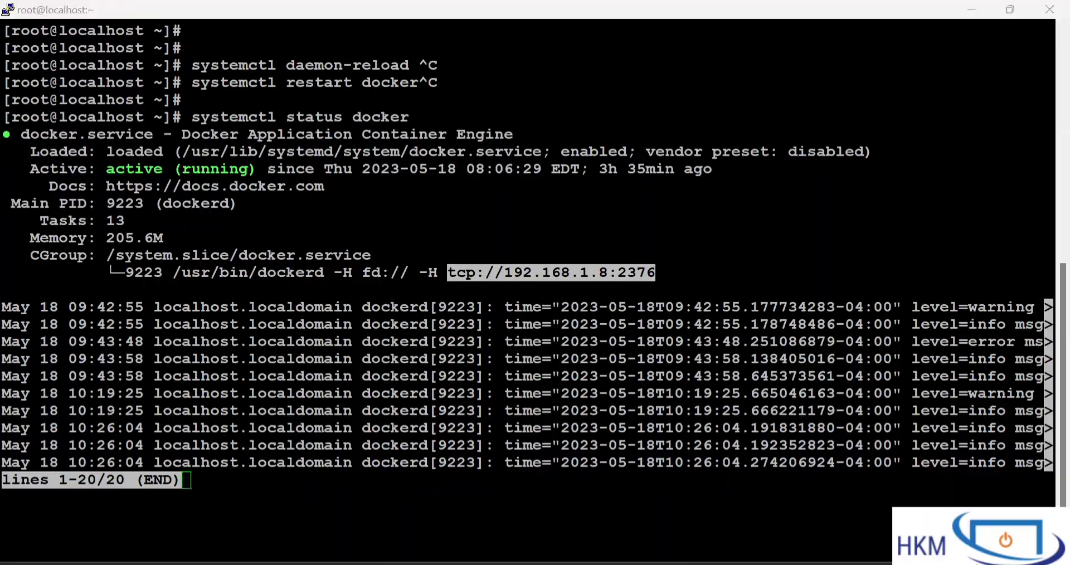
Switch to Jenkins, set the Docker Host URI to tcp://192.168.1.8:2376 and test the connection
key(alt+Tab)
click(394, 270)
key(ctrl+v)
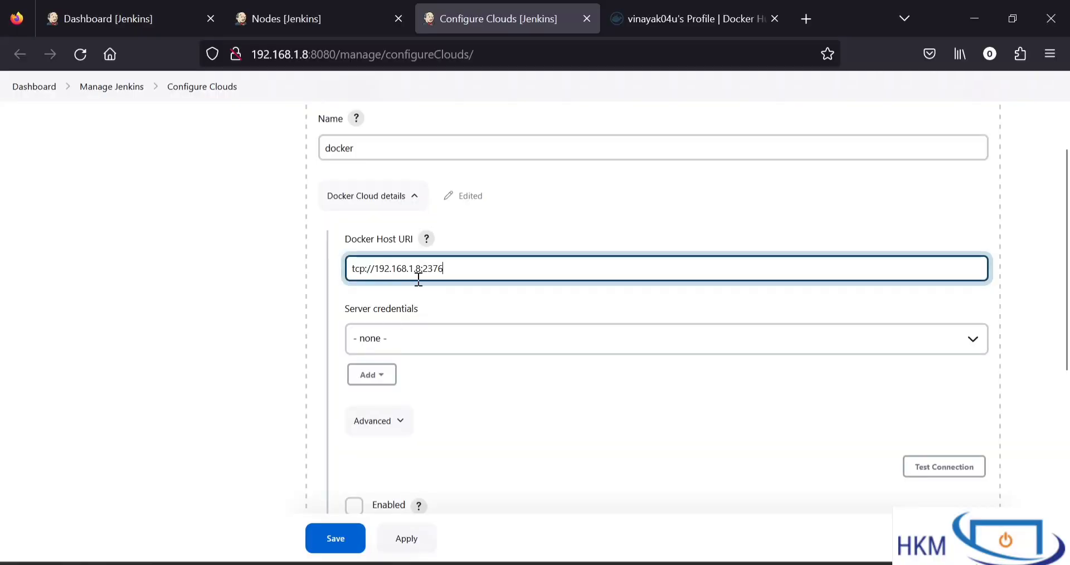
scroll(463, 299, down, 1)
drag(479, 220, 346, 214)
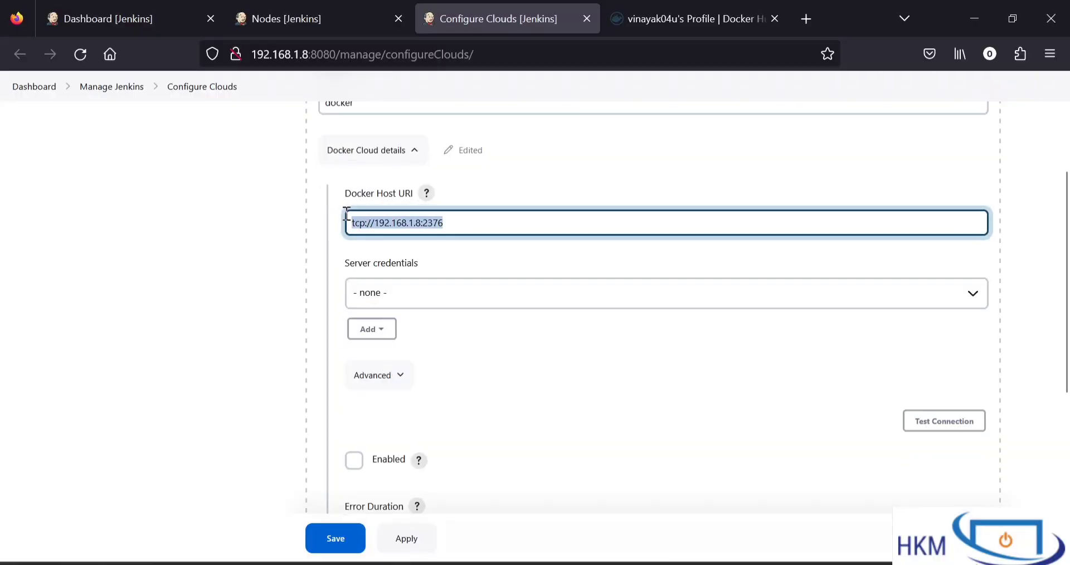
click(433, 261)
click(976, 425)
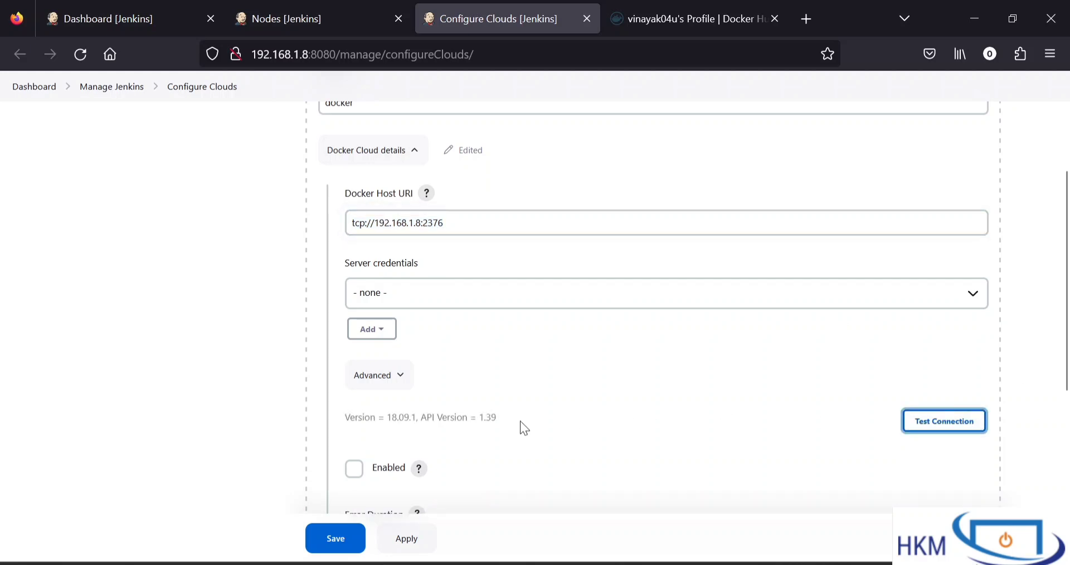
Examine the Docker Host URI, the Server credentials selection and the version line returned by the connection test
drag(459, 222, 322, 234)
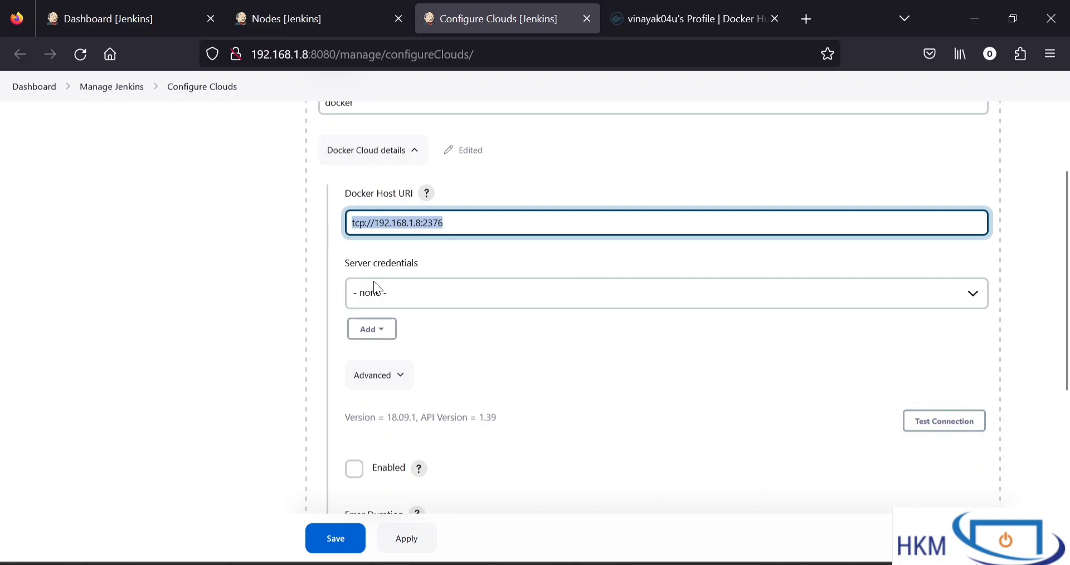
drag(351, 417, 494, 427)
click(517, 432)
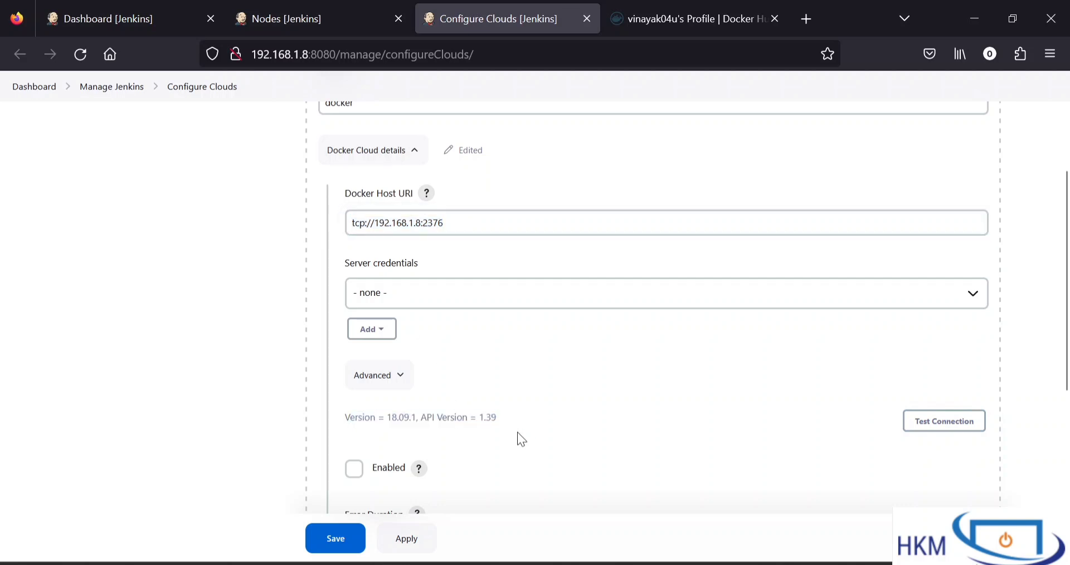
scroll(518, 432, down, 1)
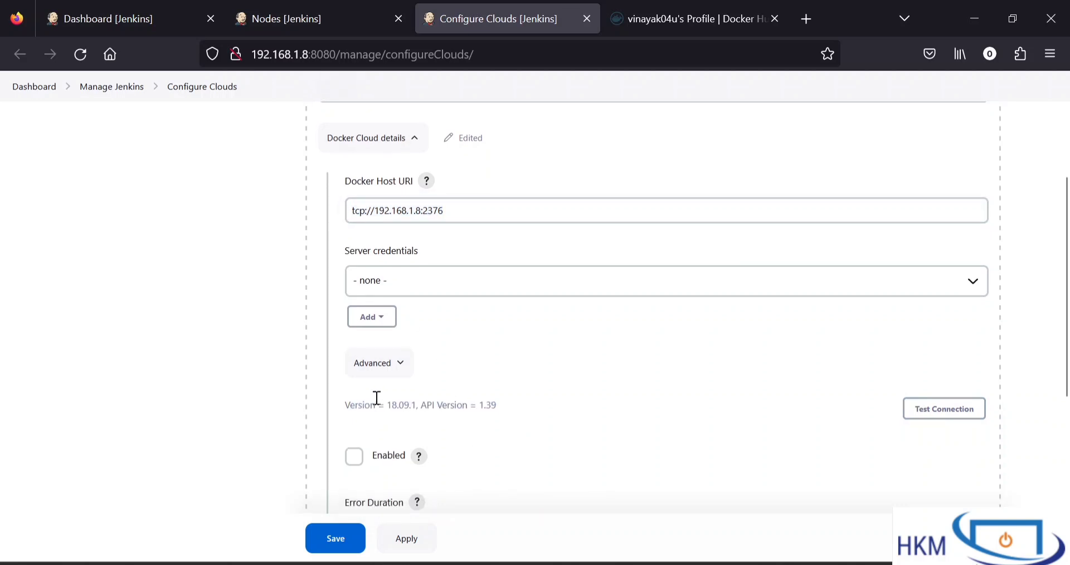
drag(398, 405, 551, 403)
click(556, 406)
drag(351, 402, 529, 404)
click(538, 403)
click(400, 286)
click(403, 287)
click(486, 369)
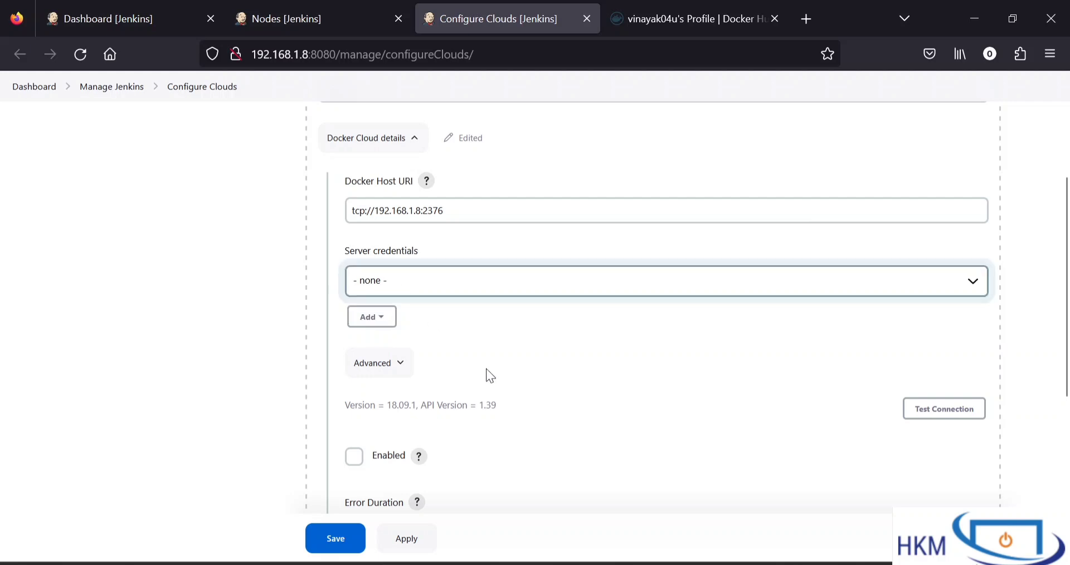
scroll(486, 369, up, 1)
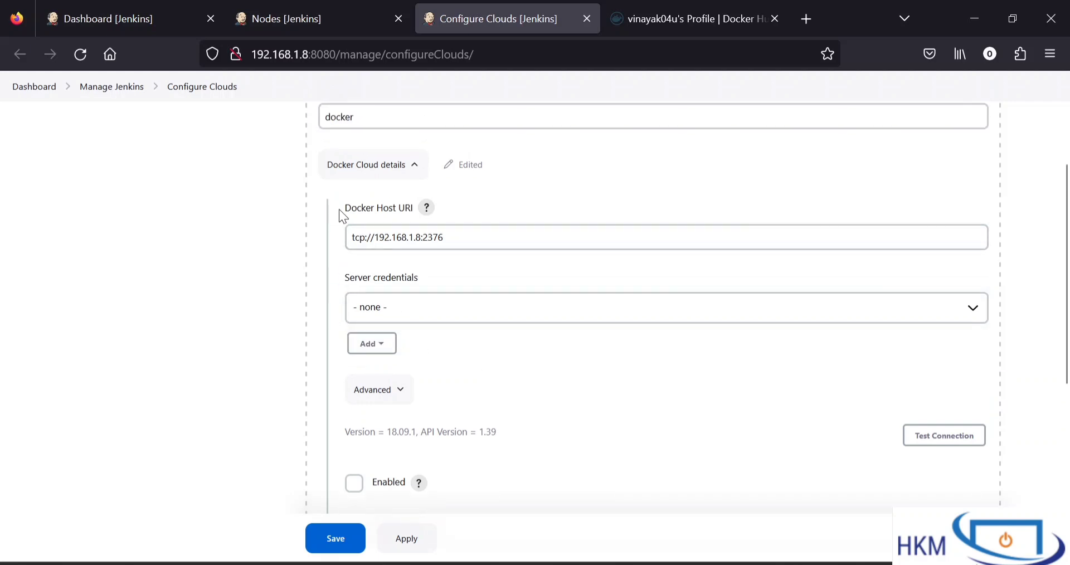
drag(339, 209, 418, 207)
click(461, 245)
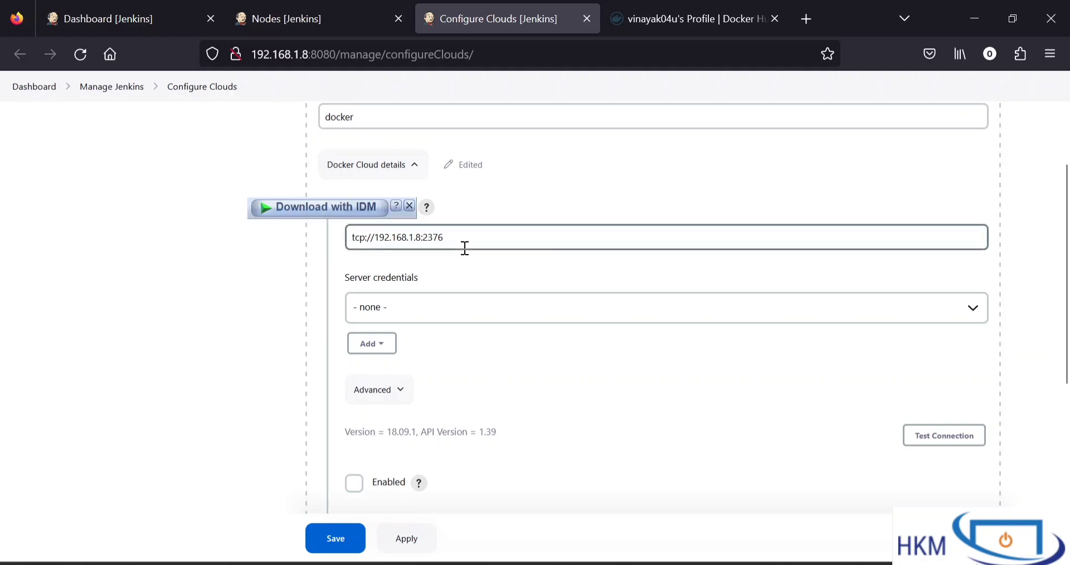
click(577, 440)
Enable the Docker cloud in its cloud details and check the remaining cloud settings
scroll(577, 440, down, 1)
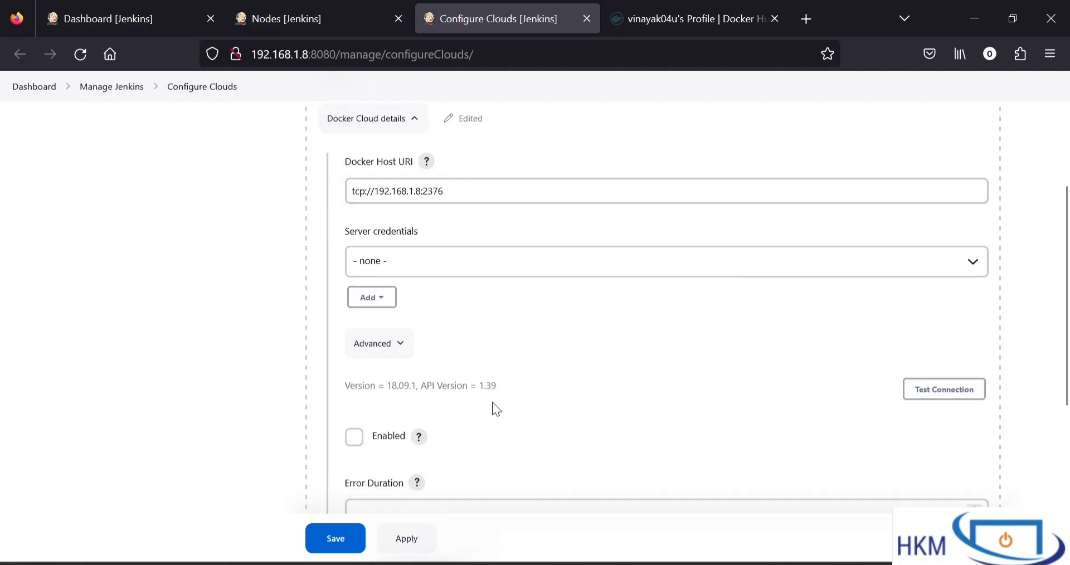
click(354, 437)
scroll(575, 423, down, 2)
scroll(576, 424, down, 3)
scroll(498, 429, down, 2)
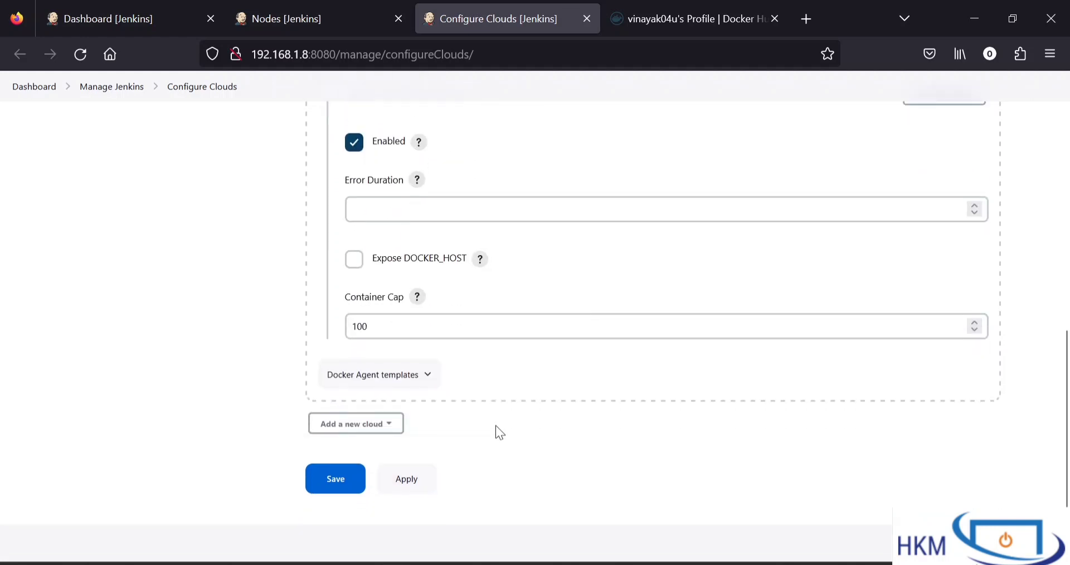
Collapse the Docker Cloud details, expand Docker Agent templates and add a new Docker template
scroll(458, 304, up, 7)
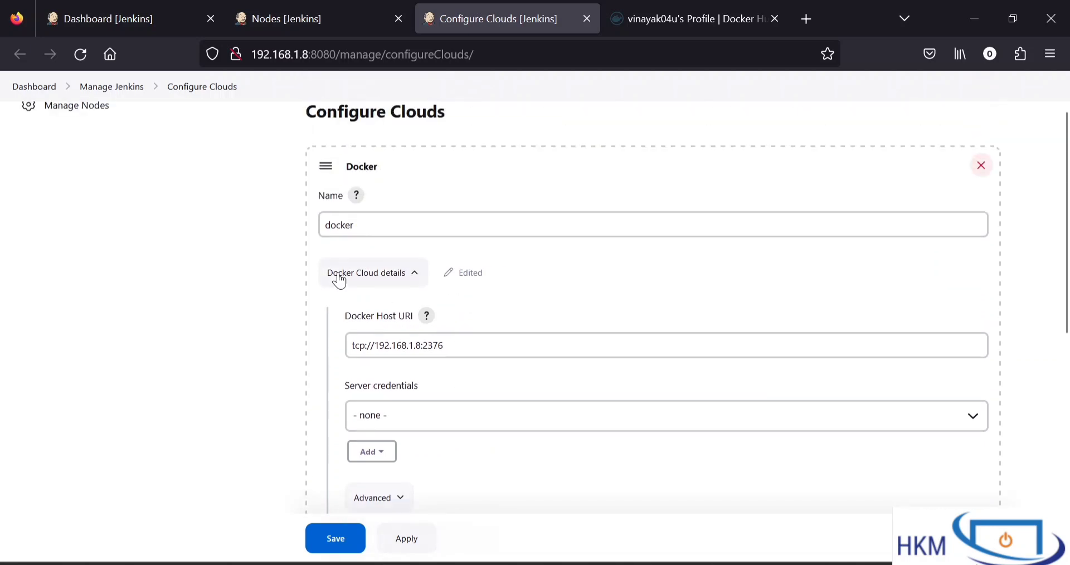
click(415, 279)
click(411, 276)
click(412, 276)
click(405, 327)
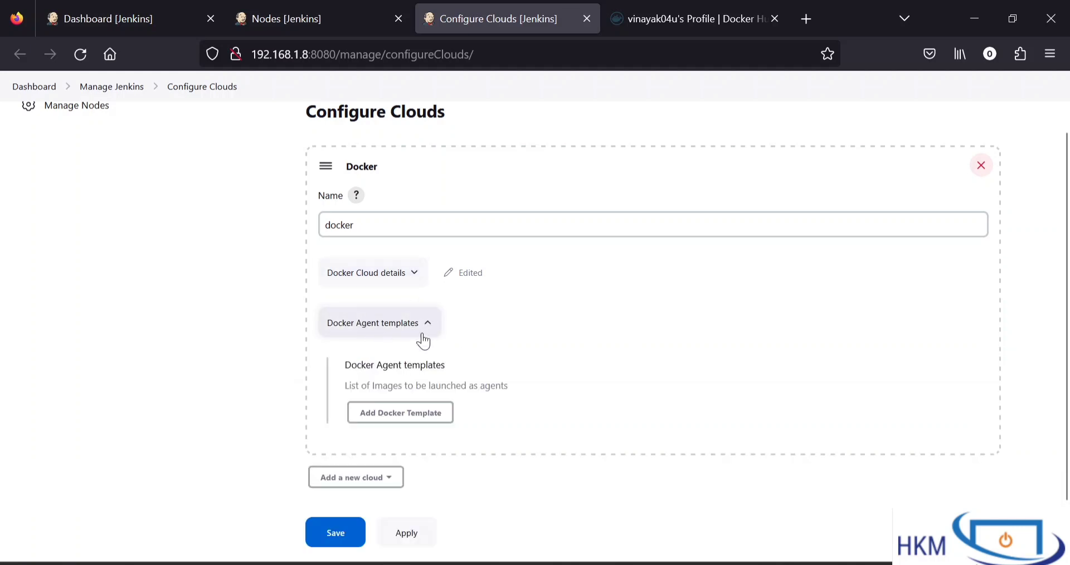
scroll(407, 332, down, 2)
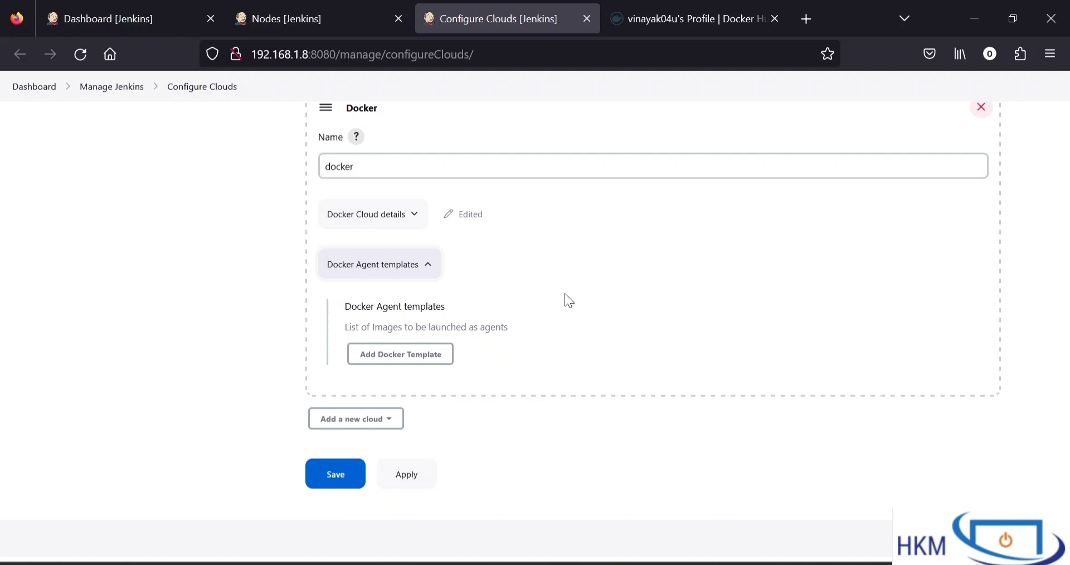
click(409, 355)
Set the new agent template's label to Docker_container
scroll(493, 368, down, 2)
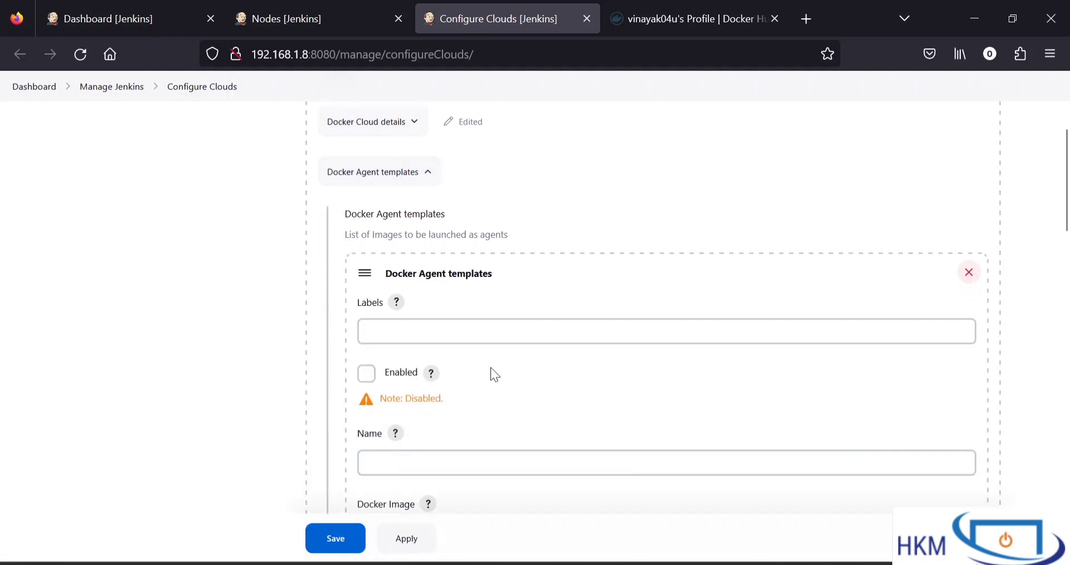
click(488, 338)
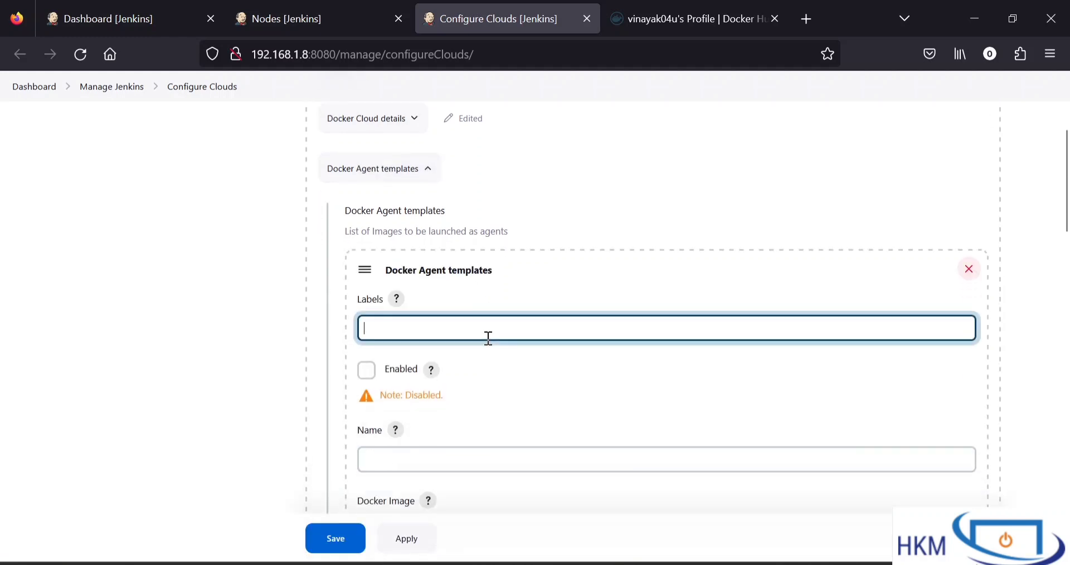
text(Docker_contaienr)
key(BackSpace)
key(BackSpace)
text(ner)
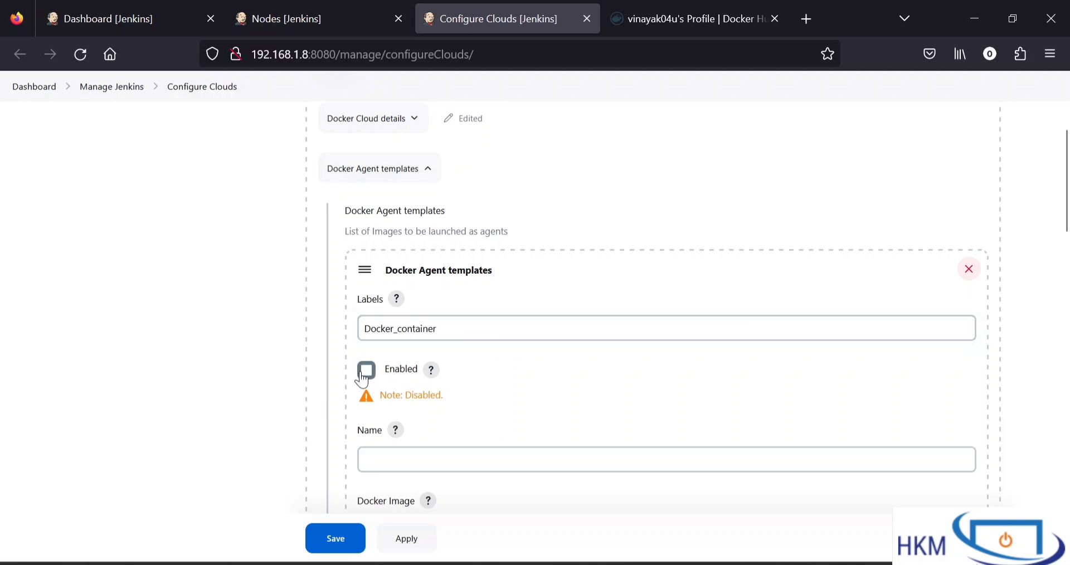
Enable the agent template and name it Dynamic
click(366, 370)
scroll(557, 387, down, 1)
scroll(556, 387, down, 1)
click(529, 358)
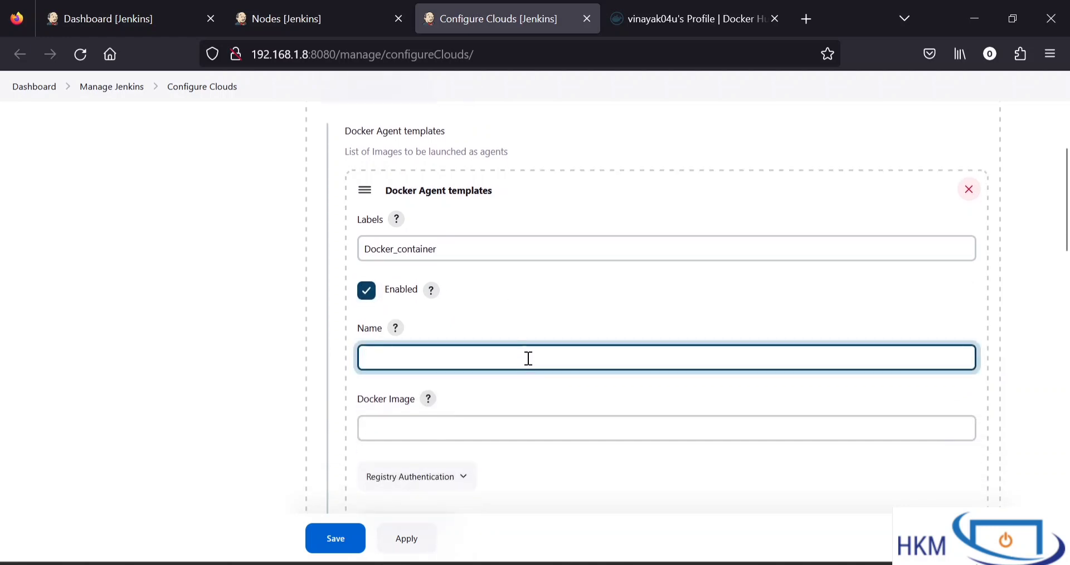
text(Dynamic)
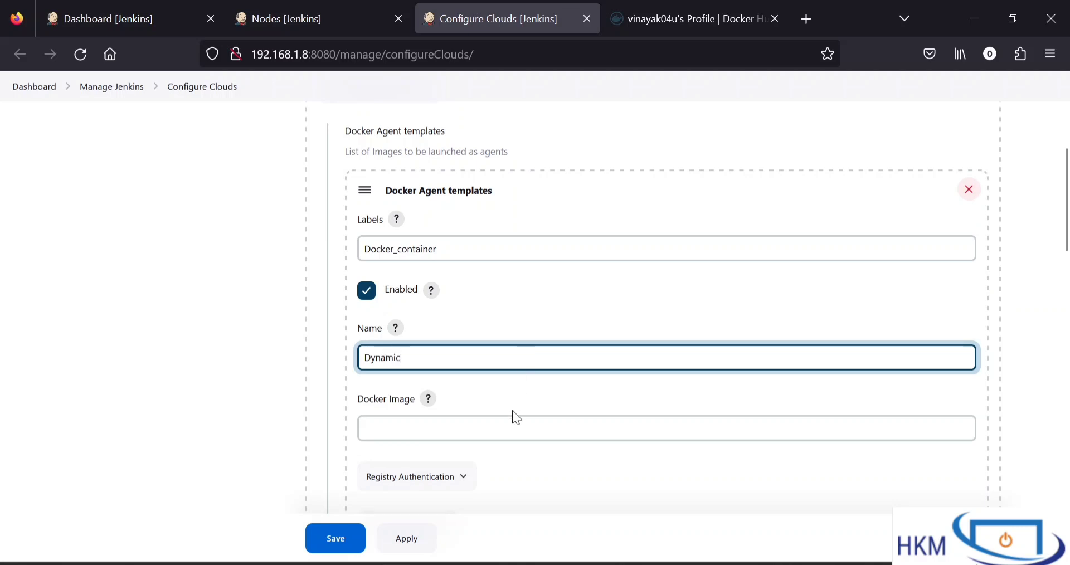
click(514, 423)
scroll(513, 422, down, 2)
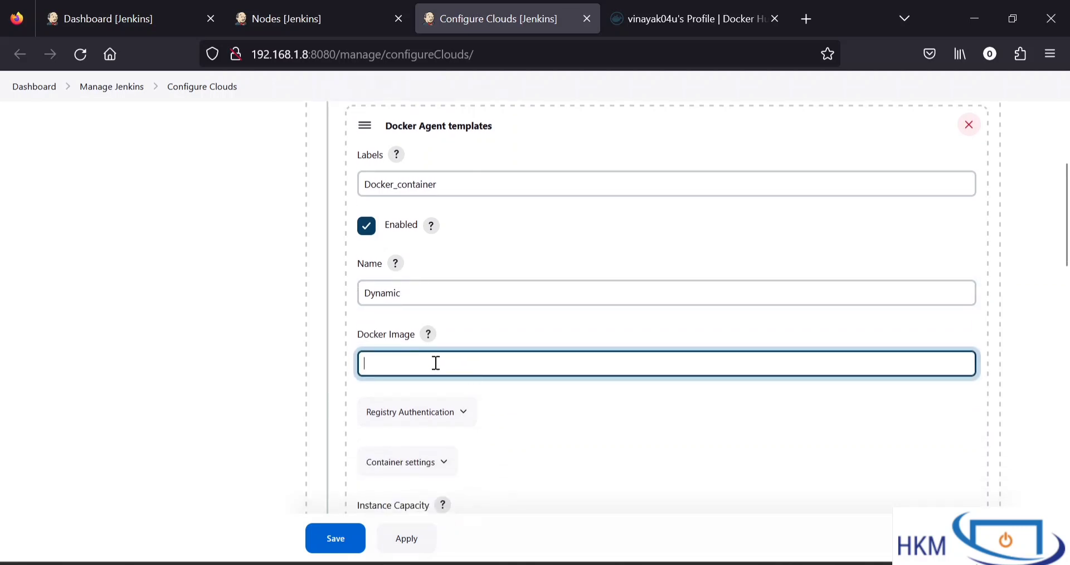
drag(363, 334, 410, 342)
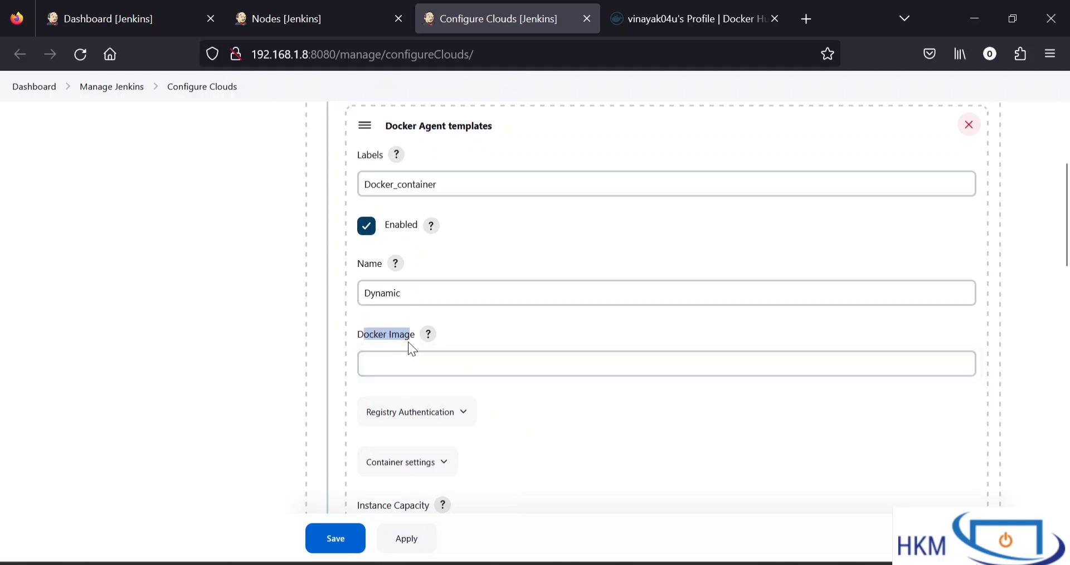
click(514, 331)
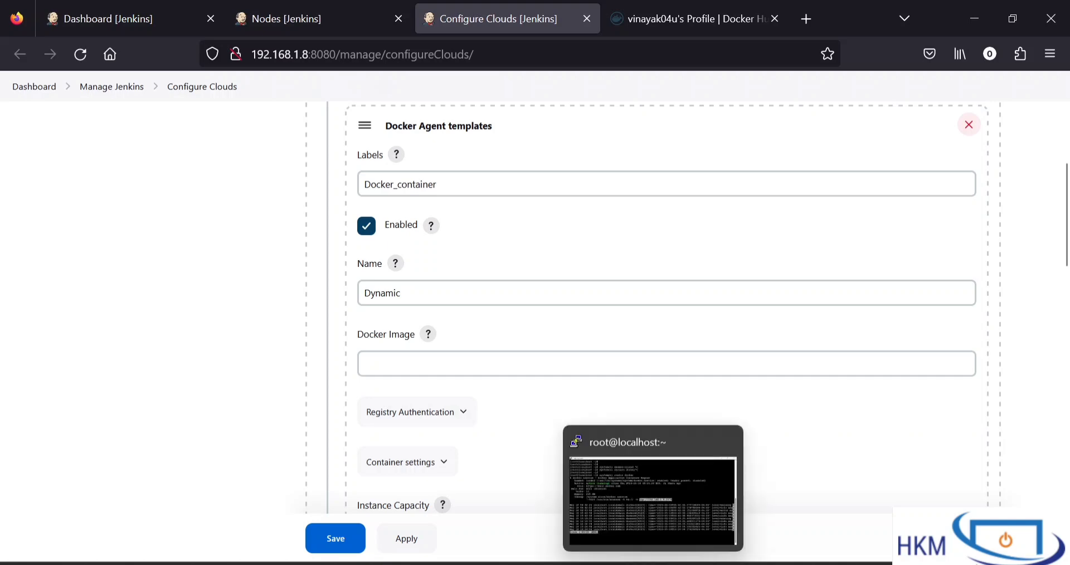
Switch to the PuTTY terminal, quit the Docker status output, clear the screen and return to Jenkins
click(643, 496)
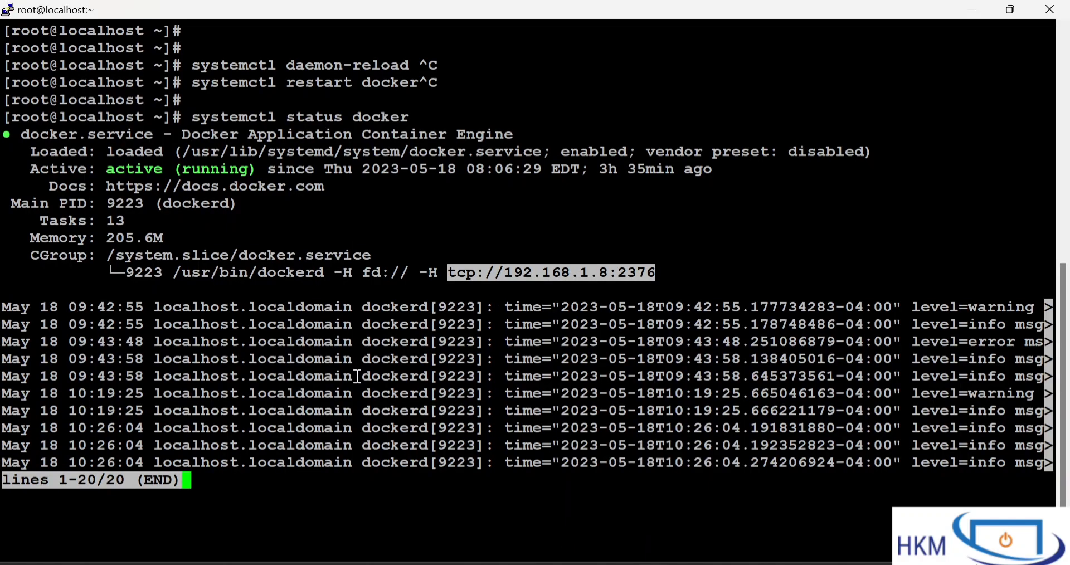
text(qclear)
key(Return)
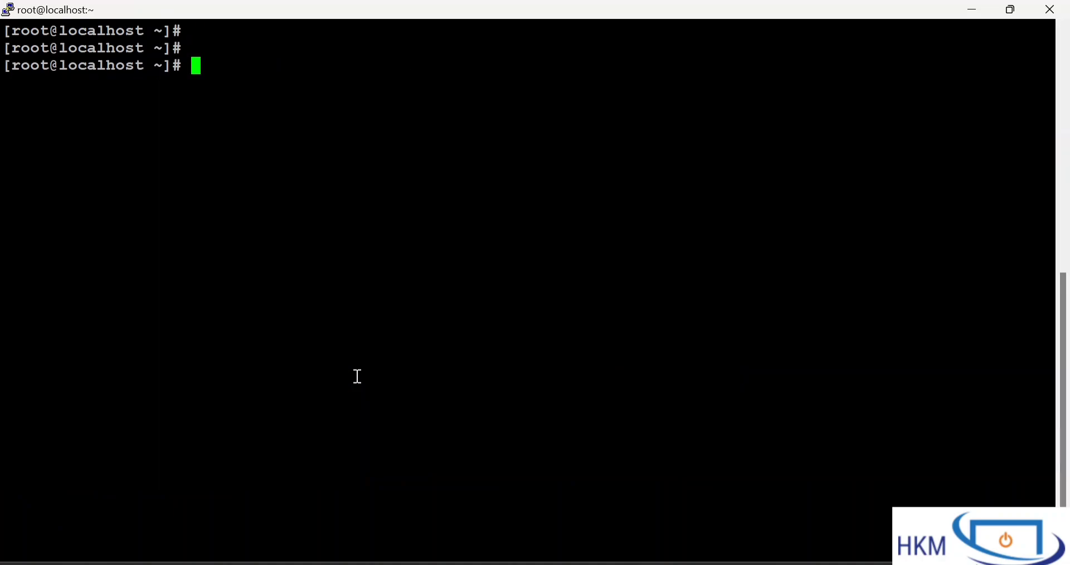
key(alt+Tab)
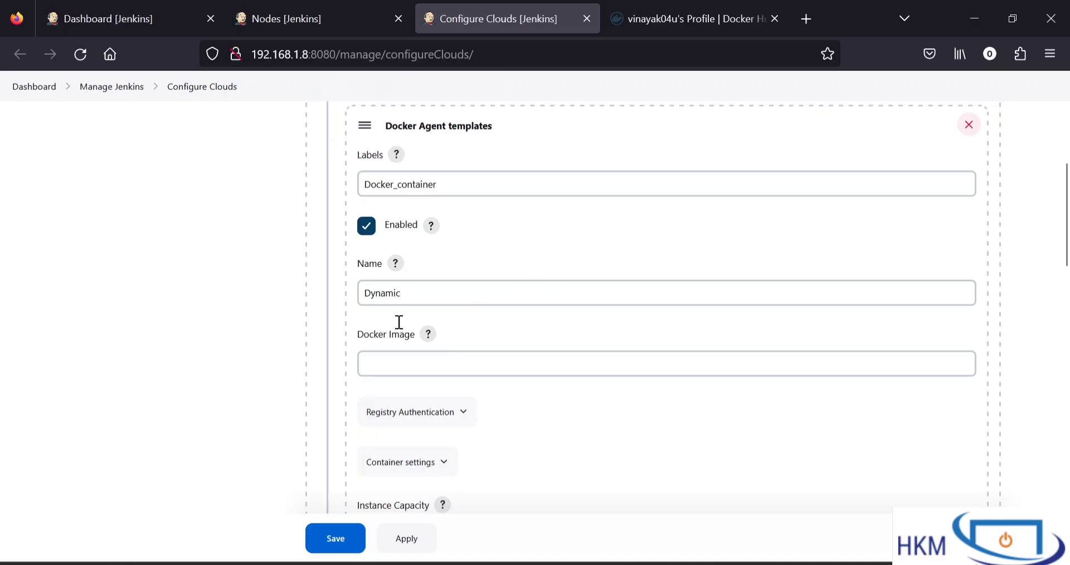
Switch to the Docker Hub profile and open the tags of the ppppp image repository
click(428, 357)
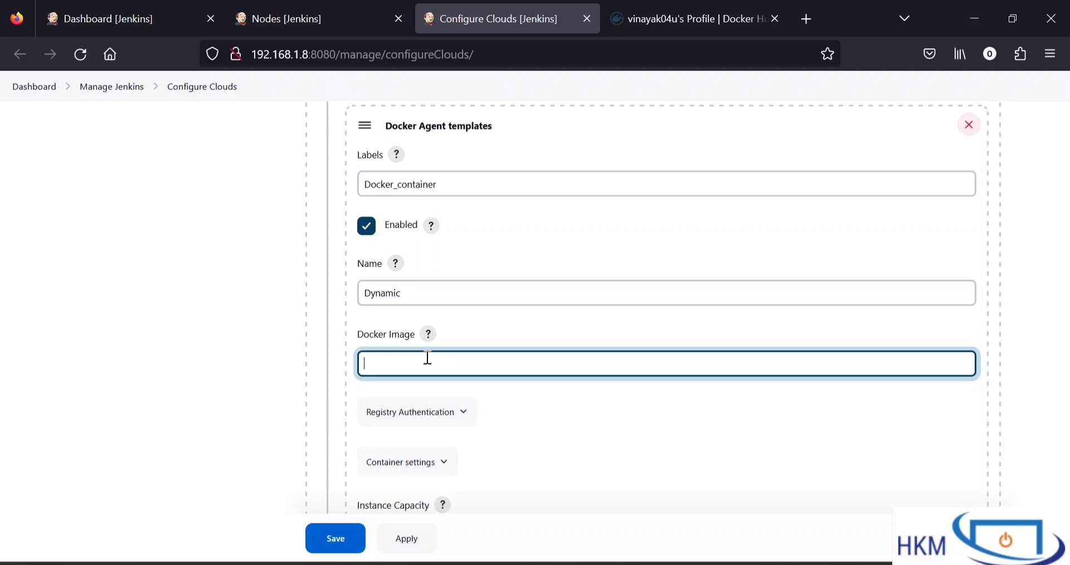
click(657, 6)
scroll(468, 310, down, 2)
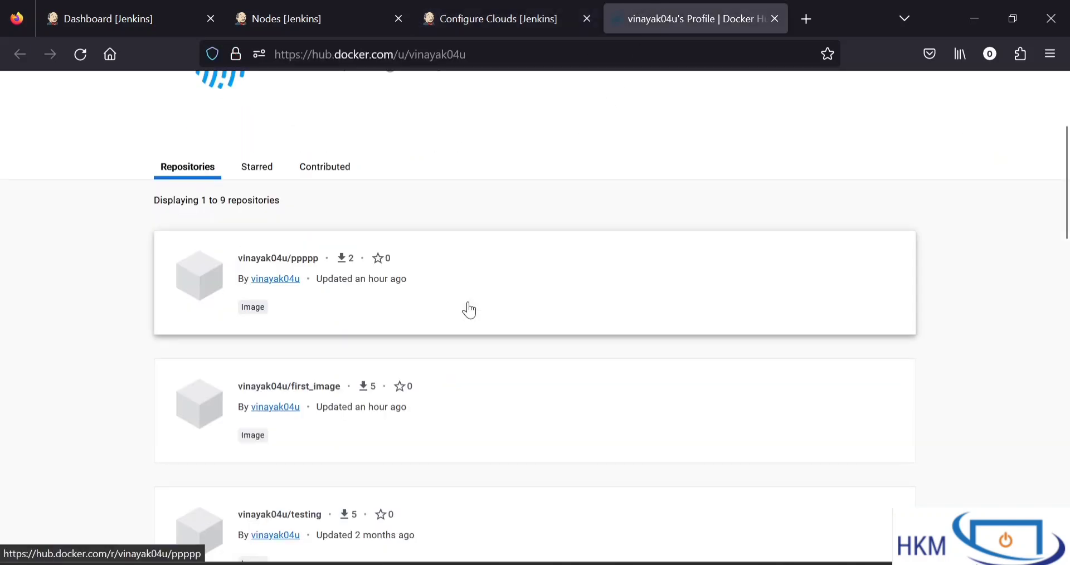
click(440, 15)
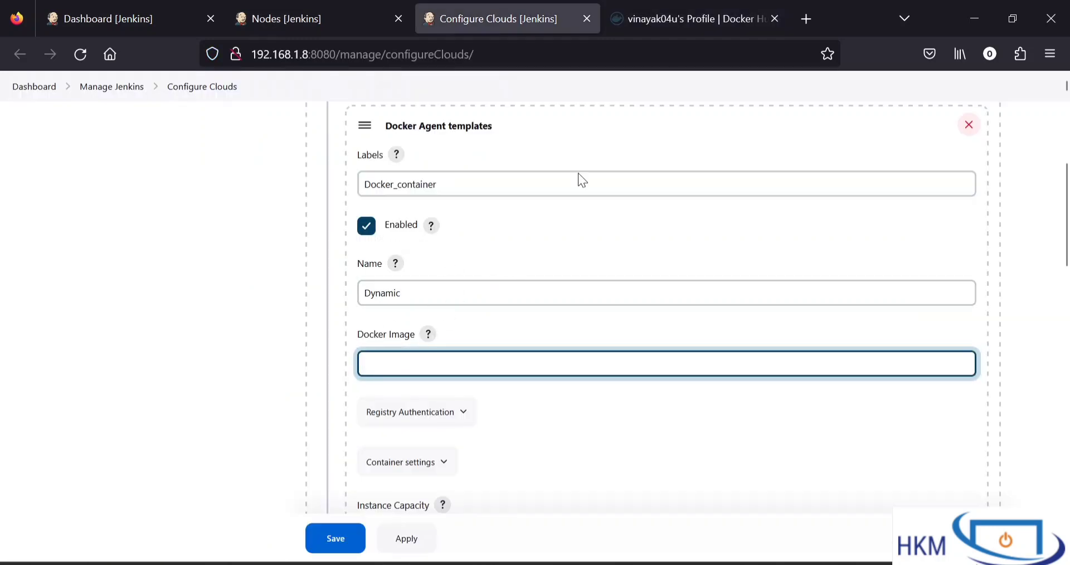
click(674, 23)
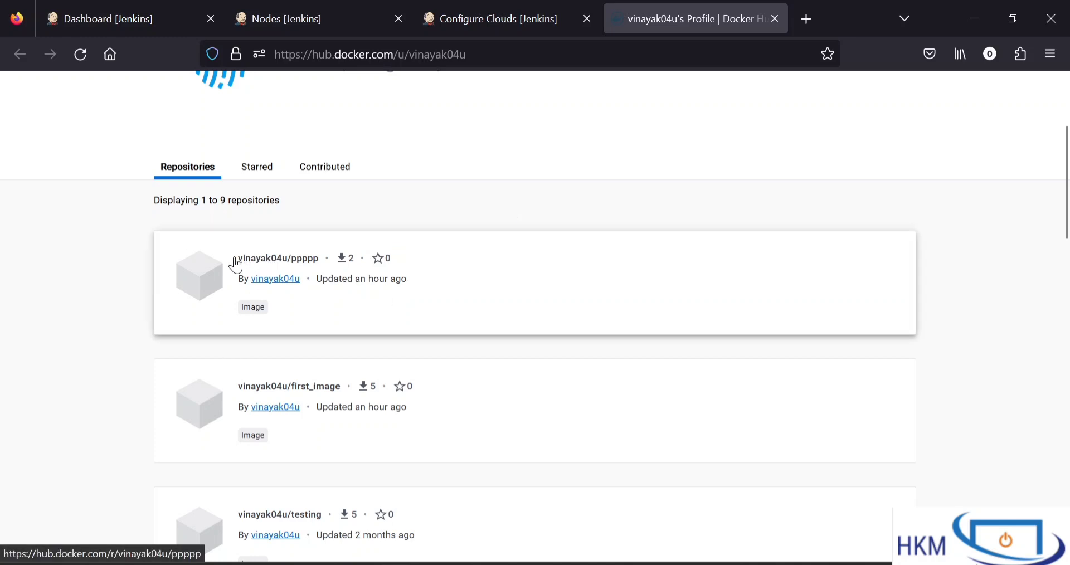
click(310, 270)
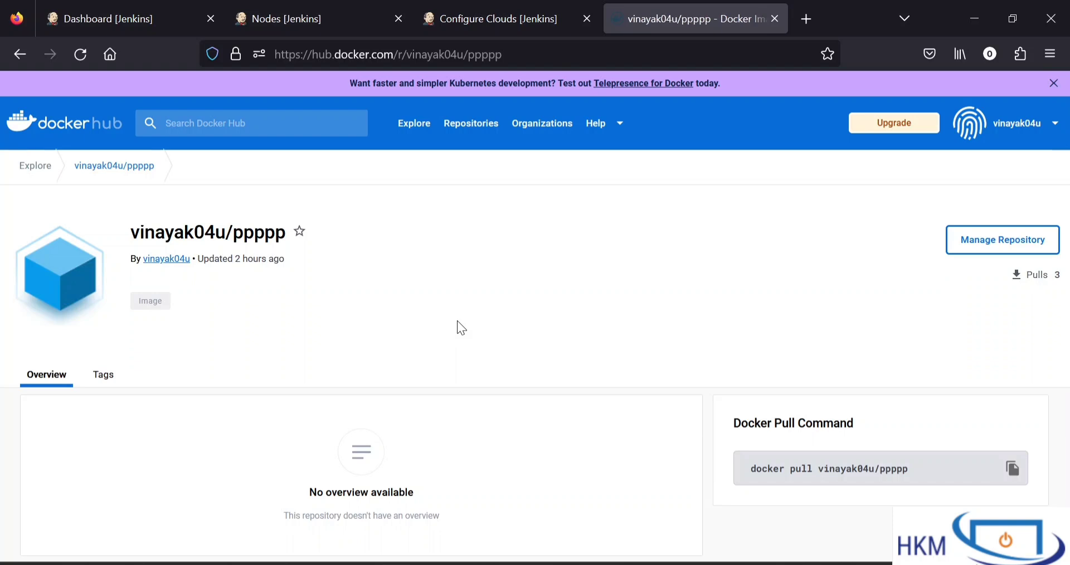
click(103, 374)
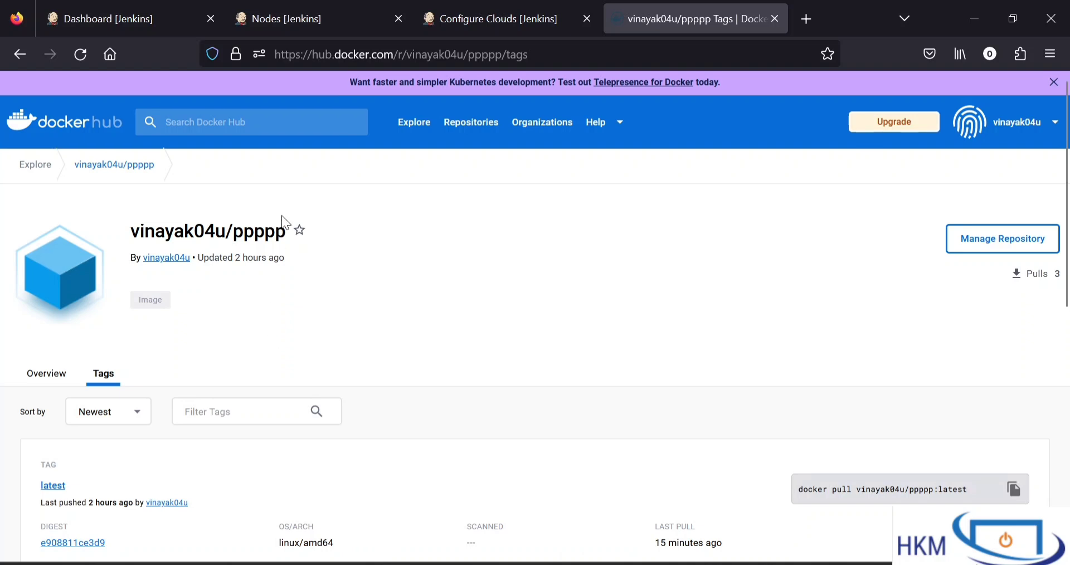
Copy the full ppppp repository name from Docker Hub into the agent template's Docker Image field in Jenkins
drag(287, 232, 155, 215)
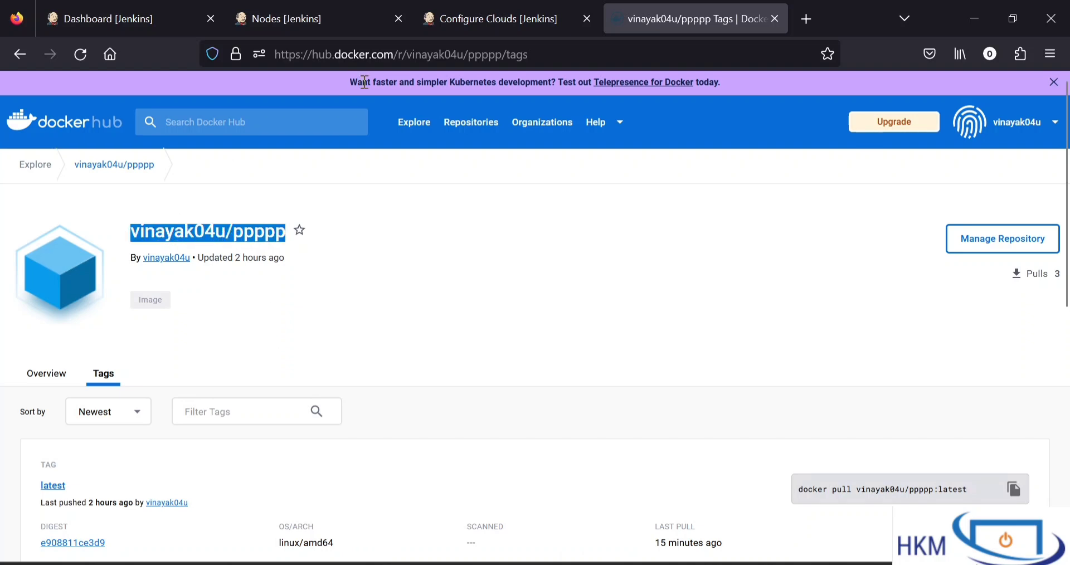
click(477, 19)
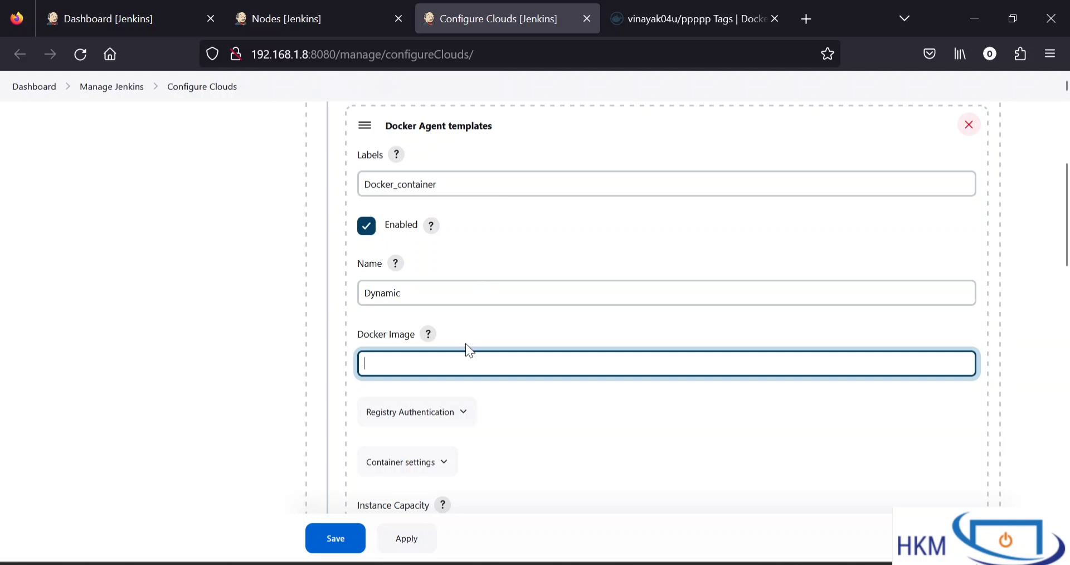
text(vinayak04u/ppppp)
click(721, 22)
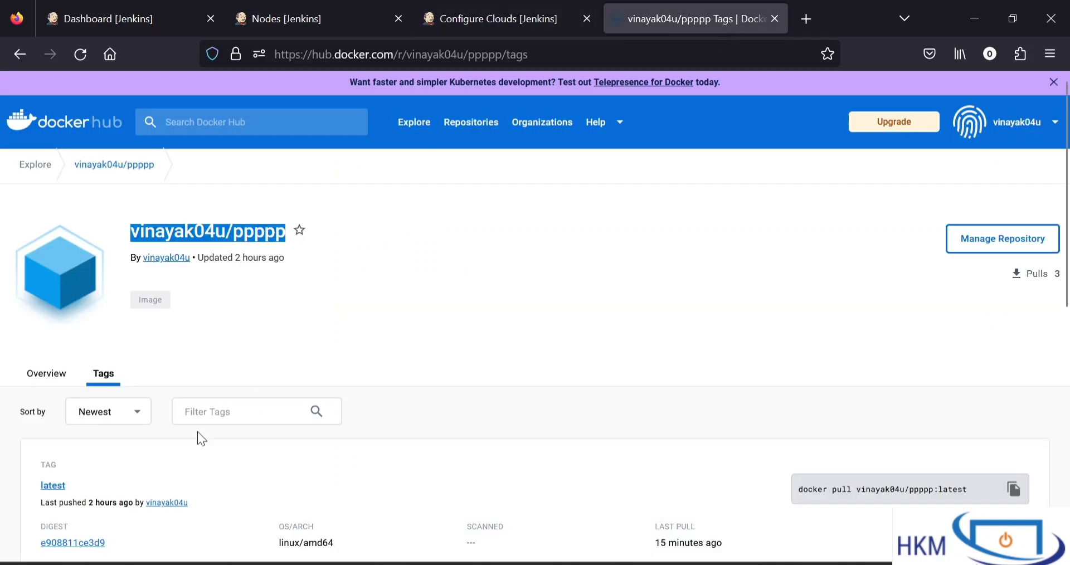
click(483, 31)
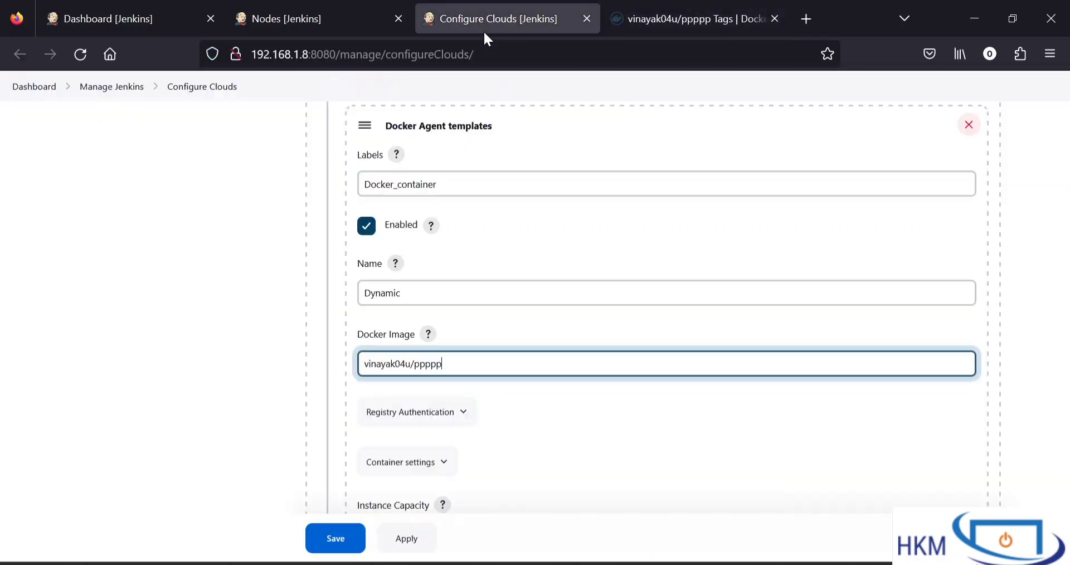
text(:1)
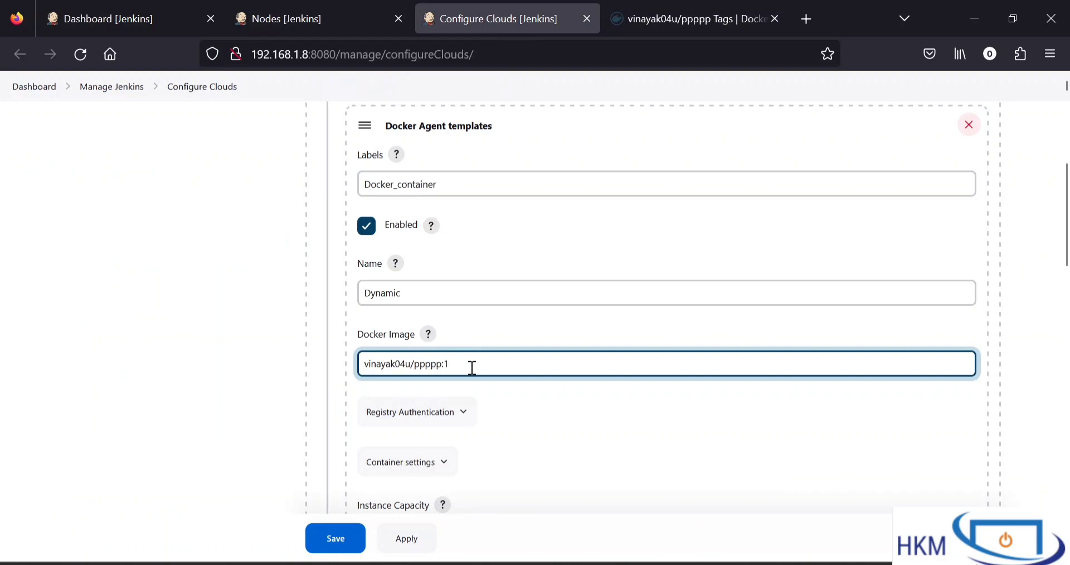
key(BackSpace)
key(BackSpace)
click(494, 404)
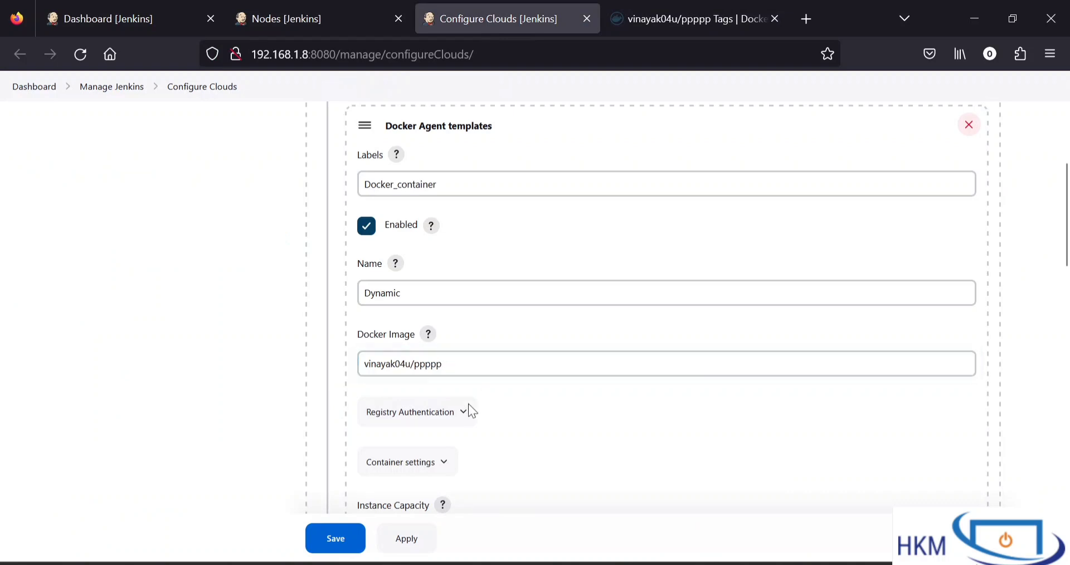
drag(461, 363, 336, 362)
click(579, 424)
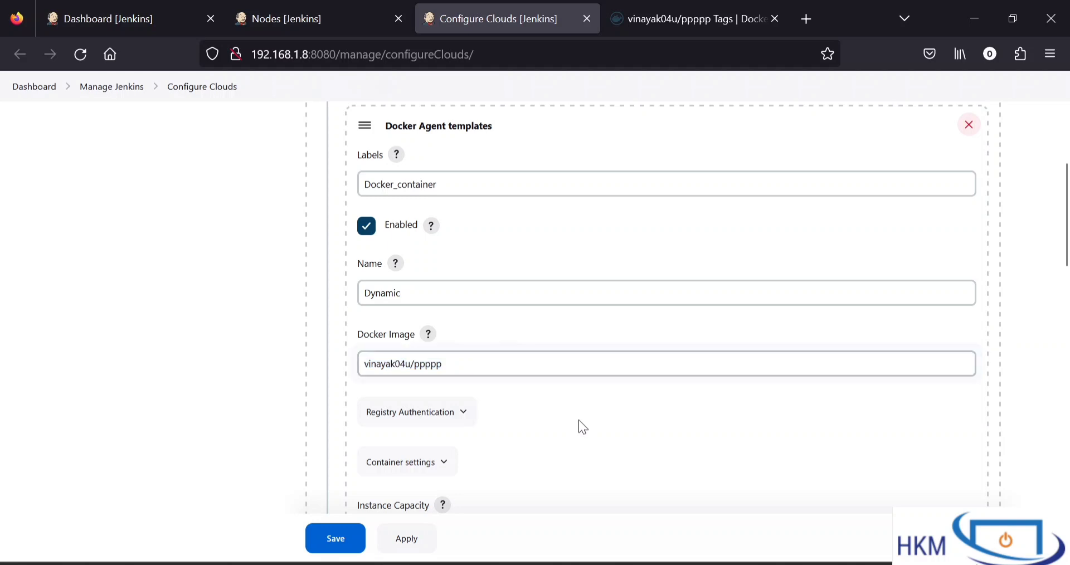
Set the agent template's Usage to "Only build jobs with label expressions matching this node"
scroll(580, 424, down, 2)
scroll(578, 420, down, 3)
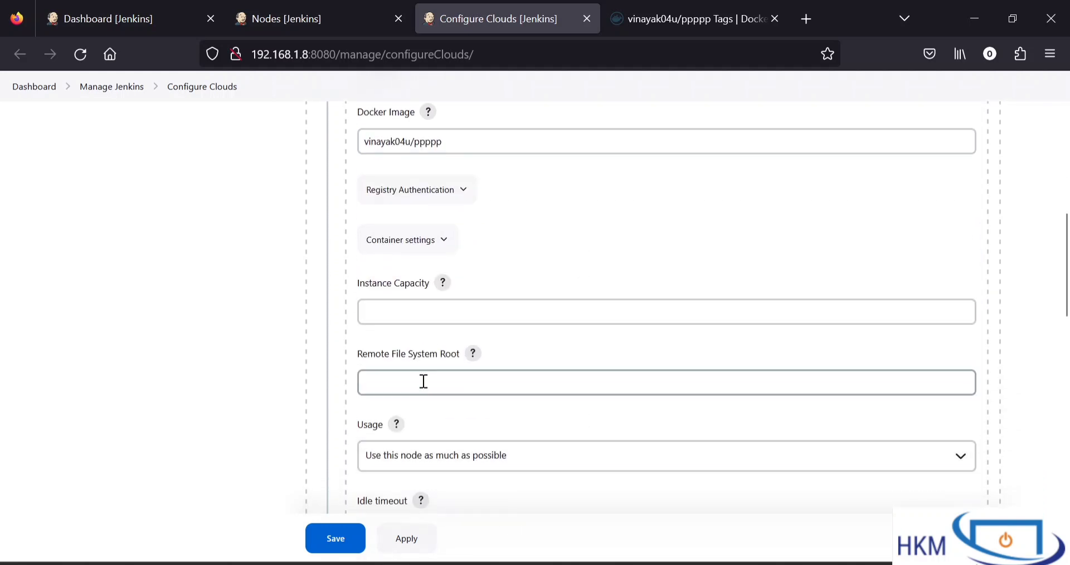
scroll(592, 375, down, 3)
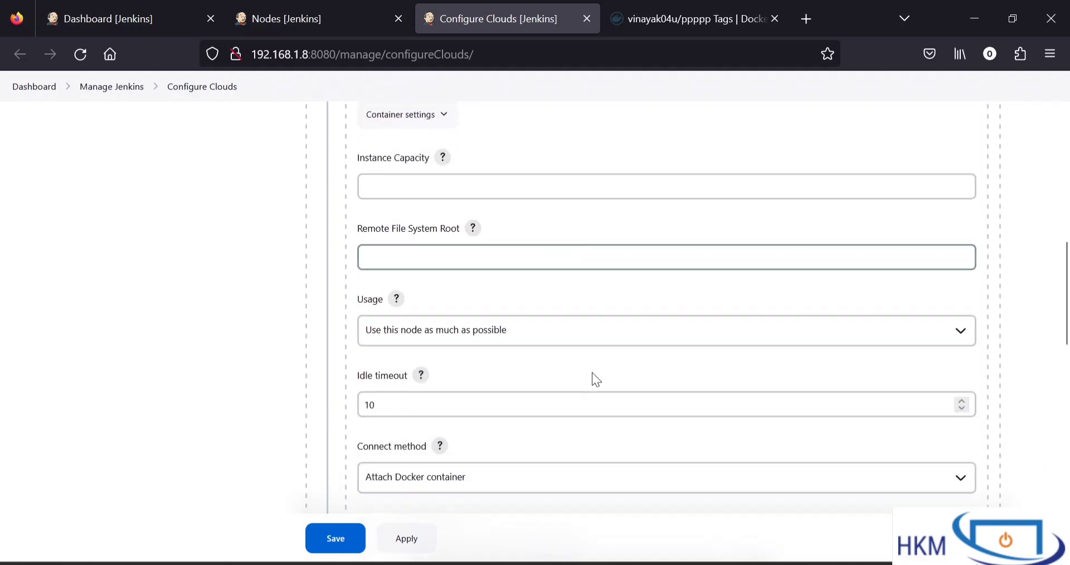
click(450, 334)
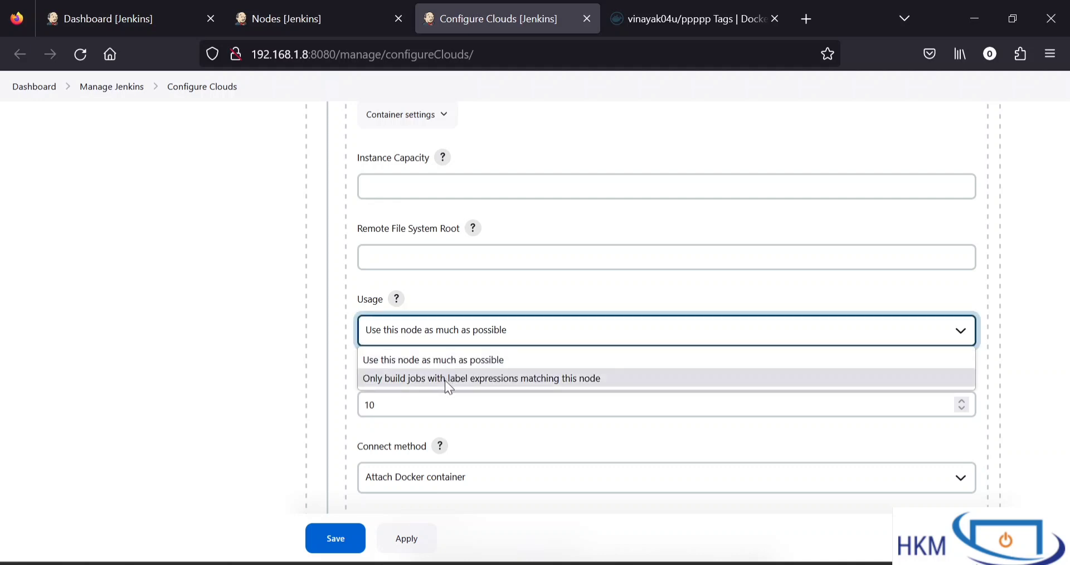
click(445, 380)
click(490, 320)
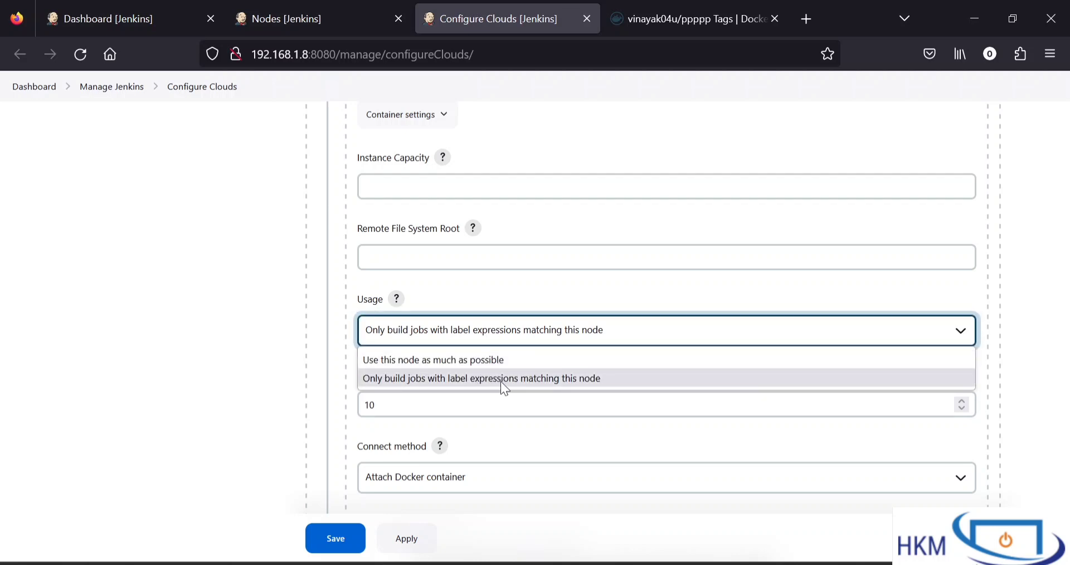
Review the template's Docker_container label and remaining settings, and save the Docker cloud configuration
scroll(437, 225, up, 3)
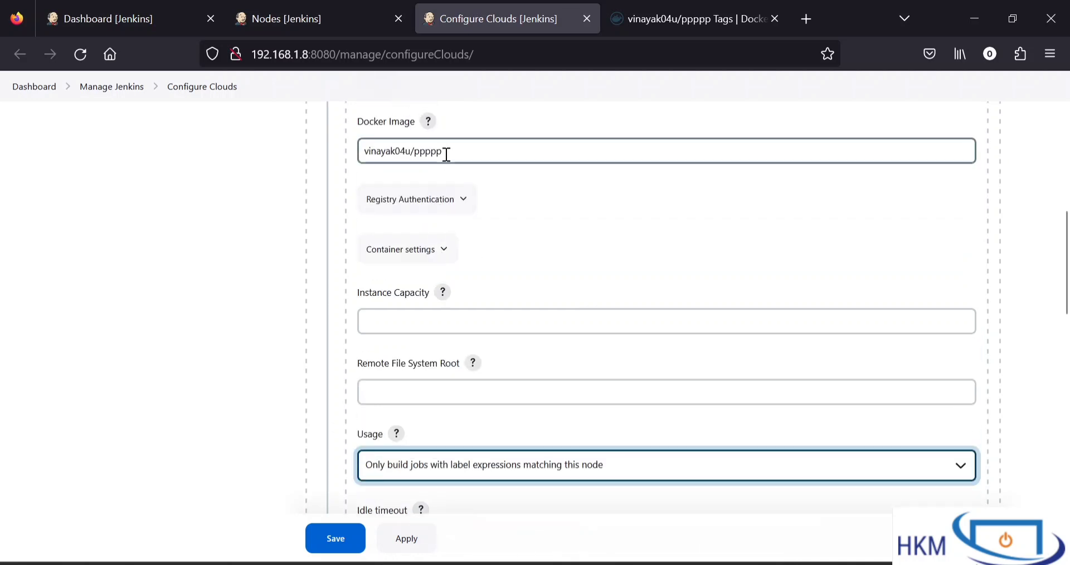
scroll(440, 153, up, 2)
scroll(438, 145, up, 2)
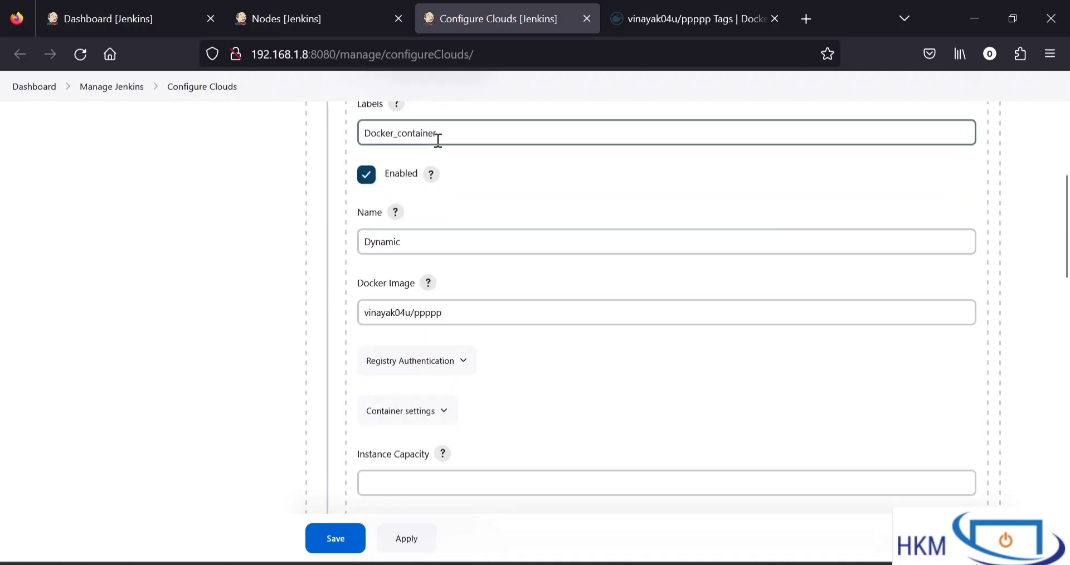
drag(438, 139, 351, 141)
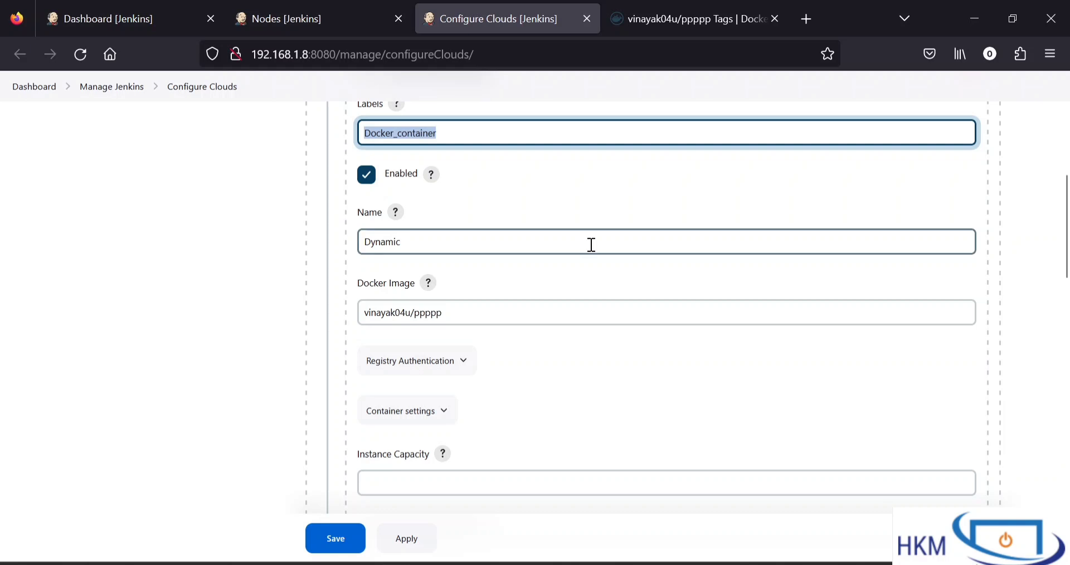
scroll(592, 244, down, 4)
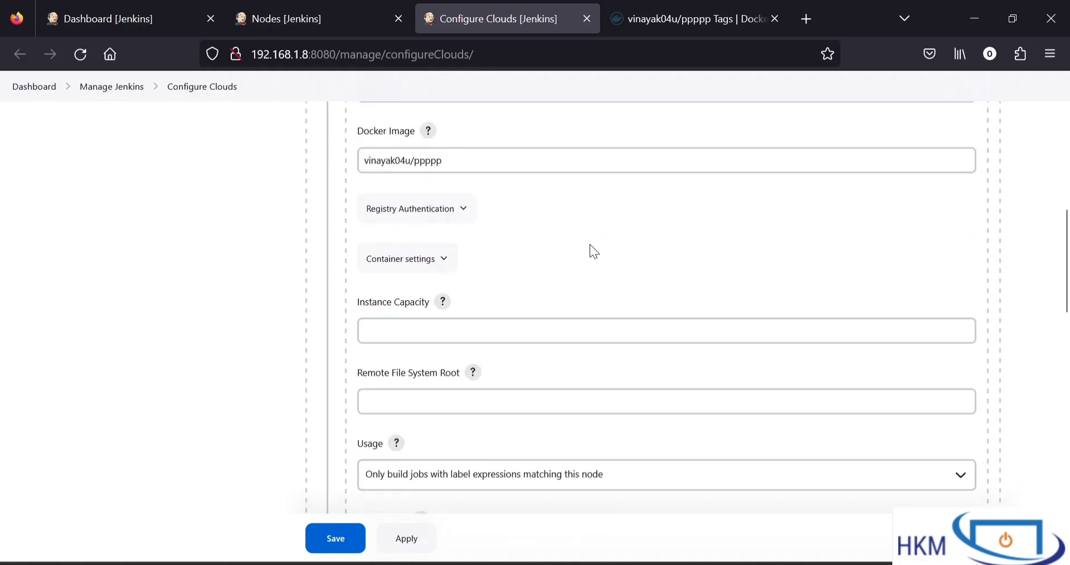
scroll(592, 251, down, 8)
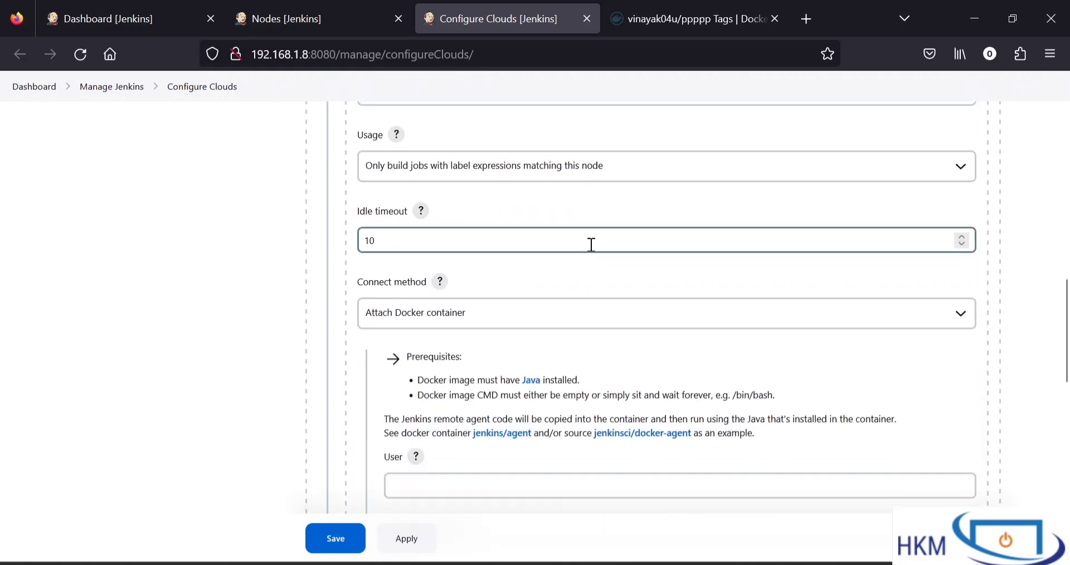
scroll(500, 367, down, 5)
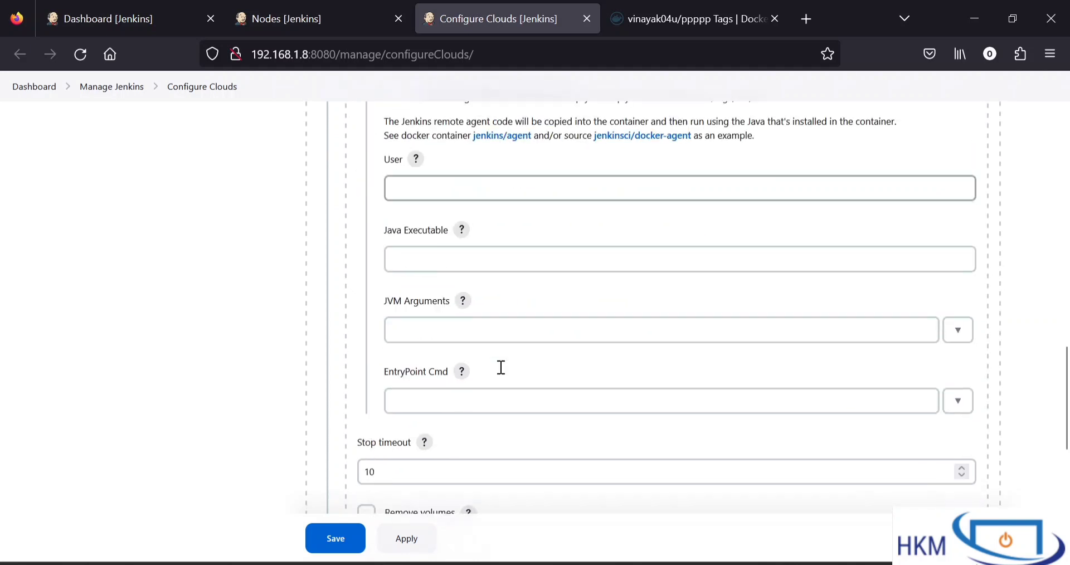
scroll(501, 367, down, 2)
click(338, 532)
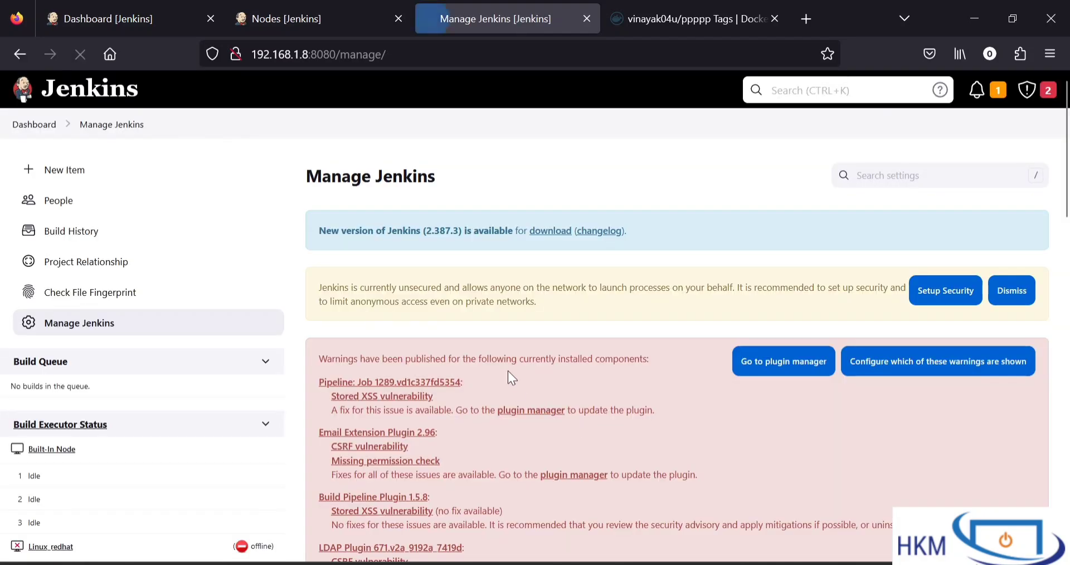
Go to Manage Nodes and Clouds and reopen the cloud configuration to check the saved Docker cloud
scroll(507, 370, down, 7)
scroll(509, 375, up, 5)
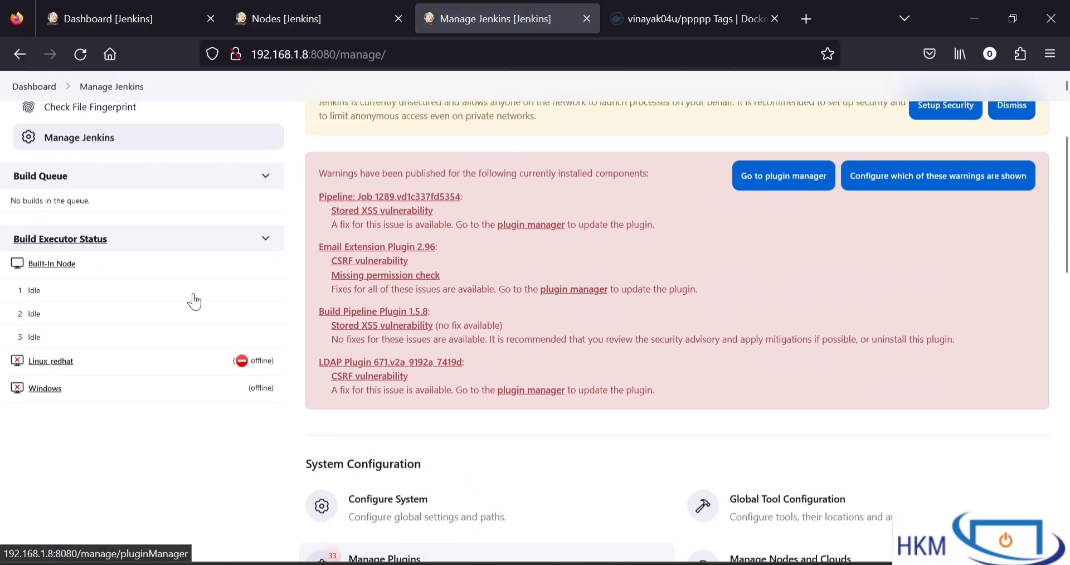
scroll(322, 316, down, 6)
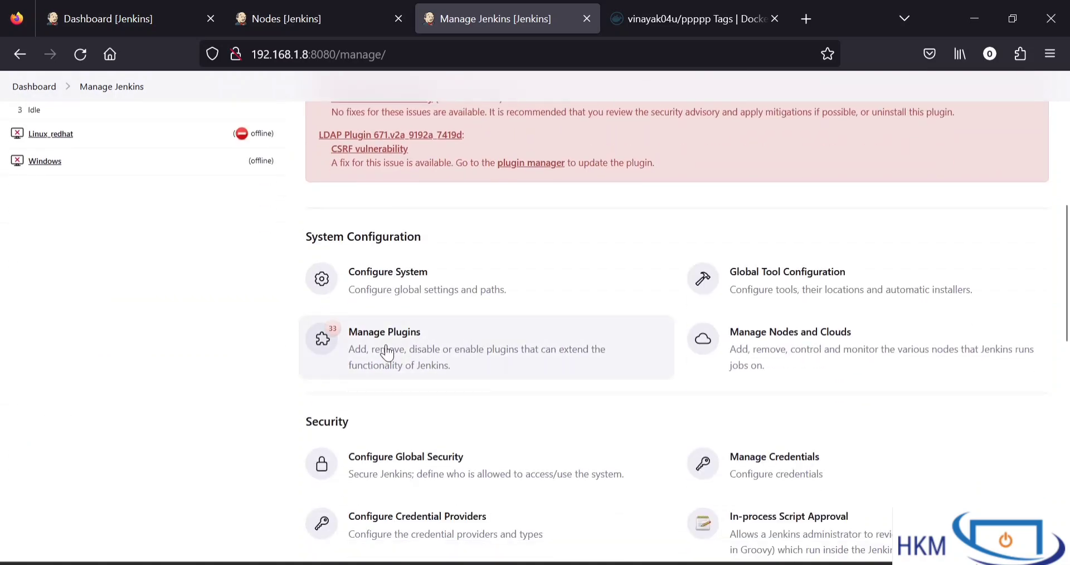
click(699, 337)
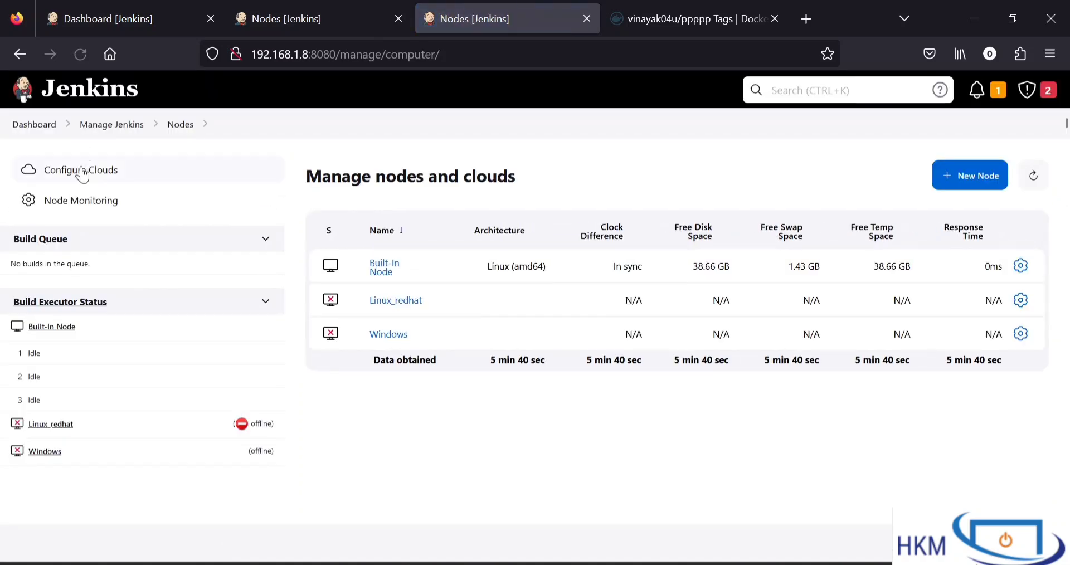
click(83, 173)
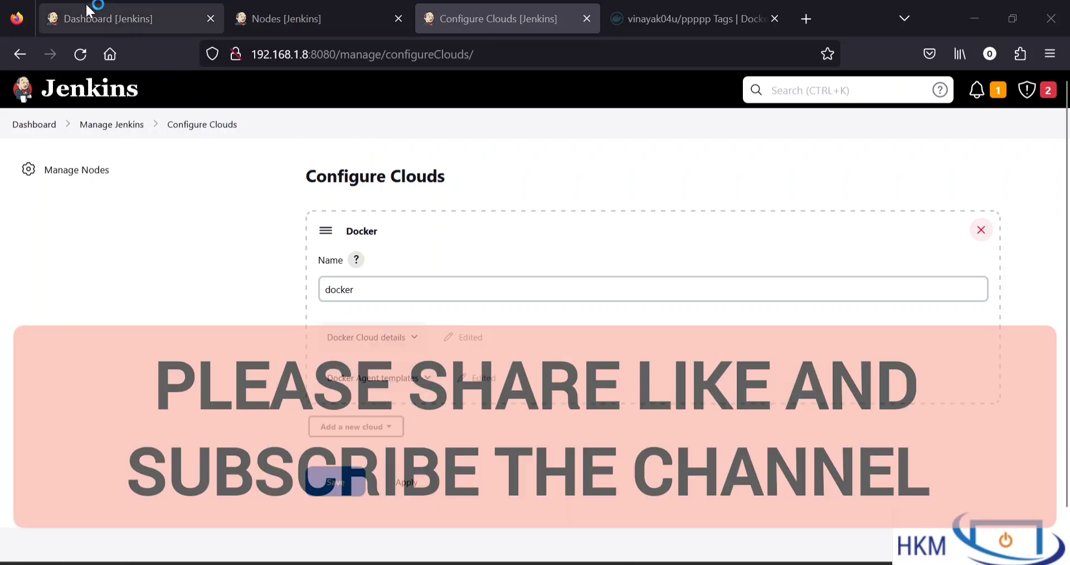
From the Jenkins dashboard, create a new Freestyle project named Dyamic
click(86, 5)
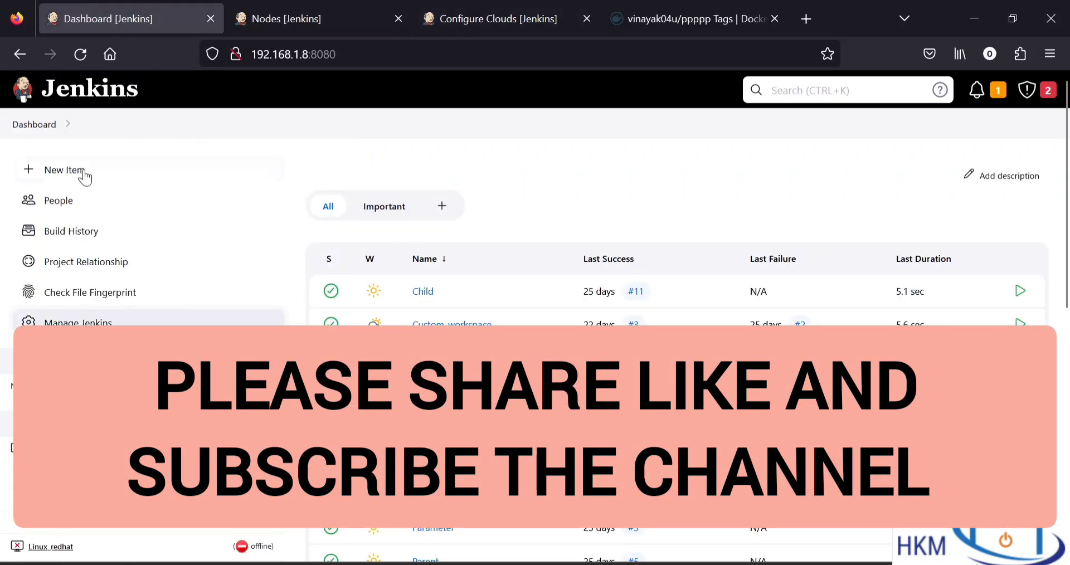
click(58, 179)
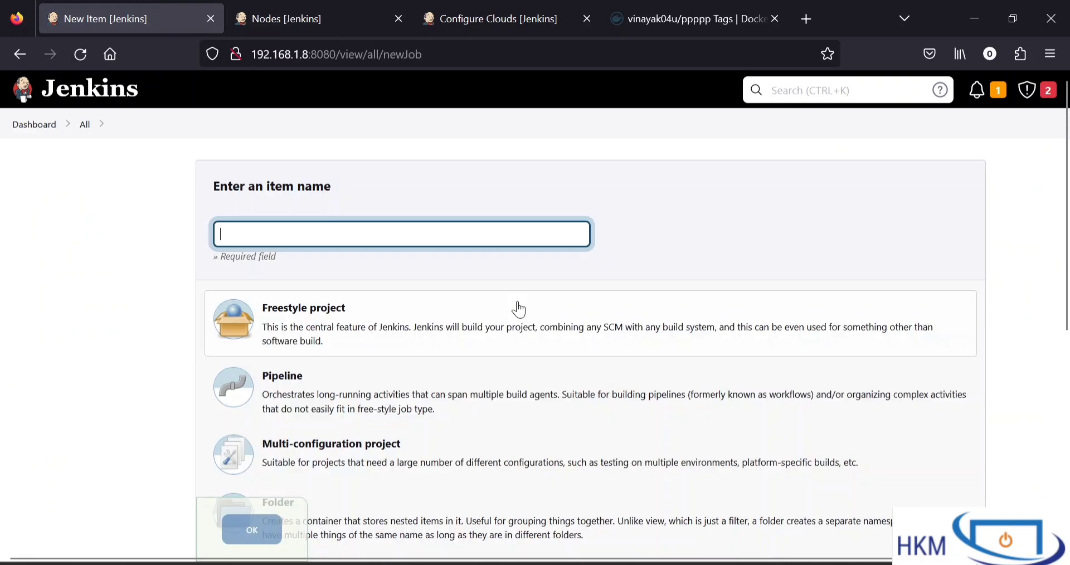
text(DYnam)
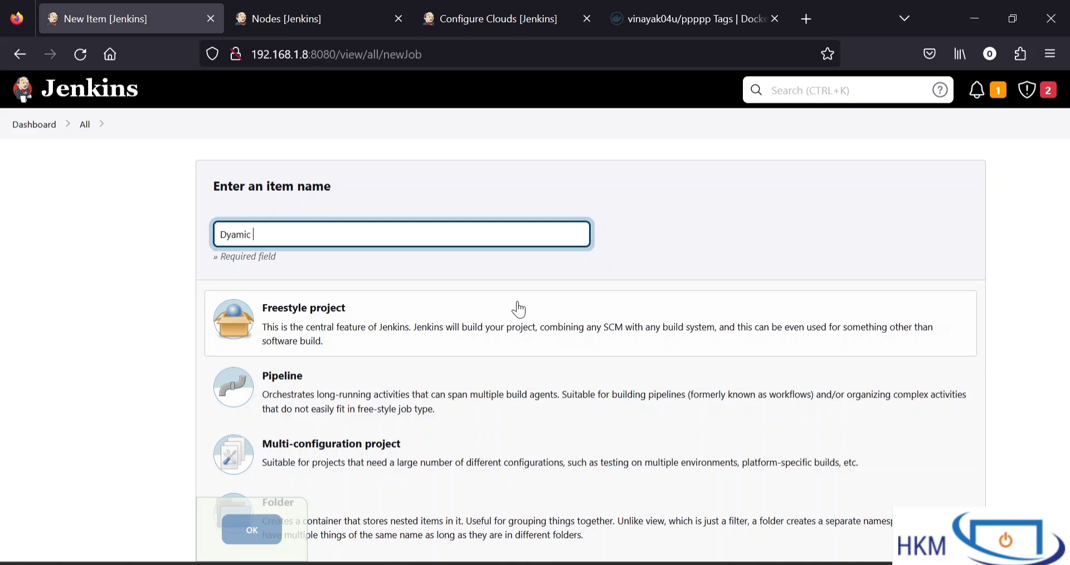
click(333, 323)
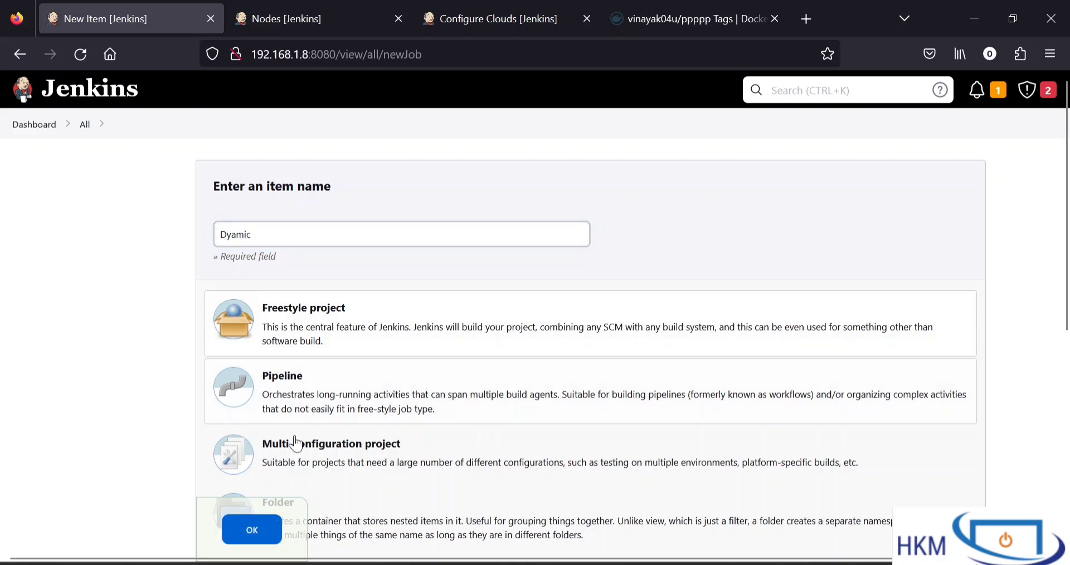
click(262, 542)
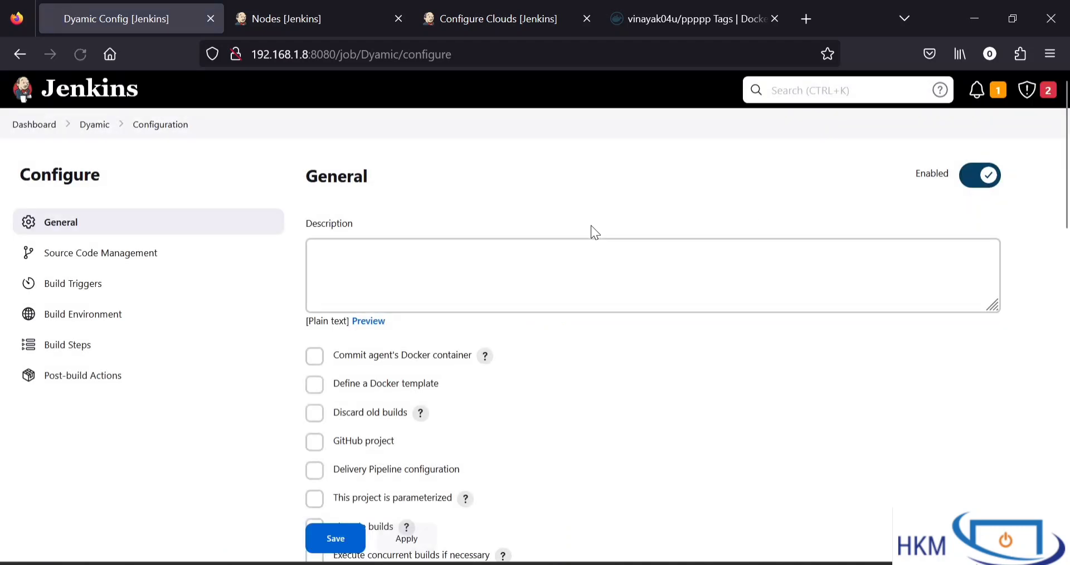
Restrict where the Dyamic project can be run, using the label expression Docker_container
scroll(517, 379, down, 2)
scroll(516, 380, down, 5)
scroll(516, 379, up, 3)
click(315, 292)
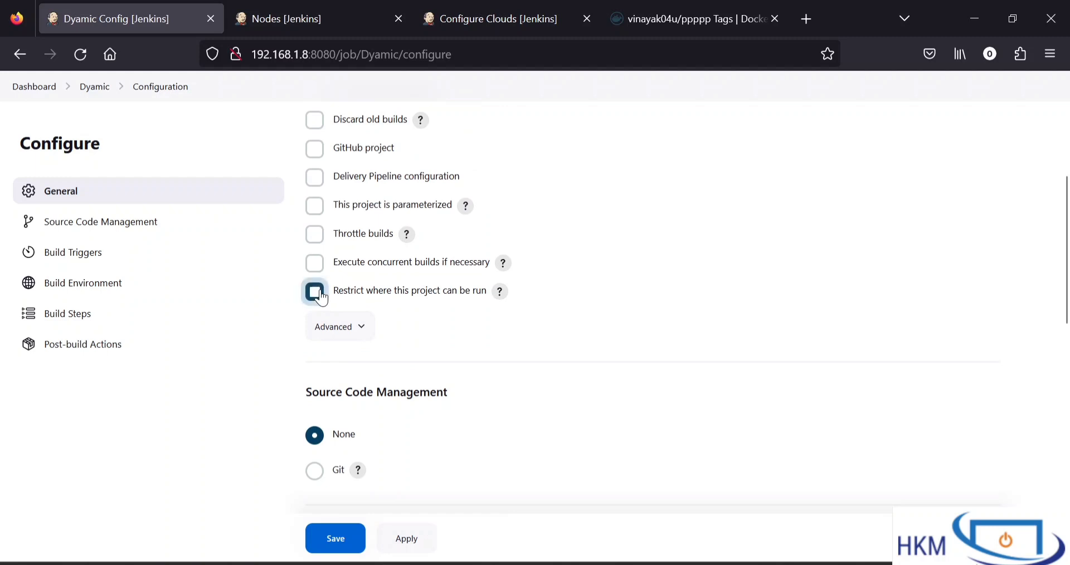
click(435, 341)
text(Docker_container)
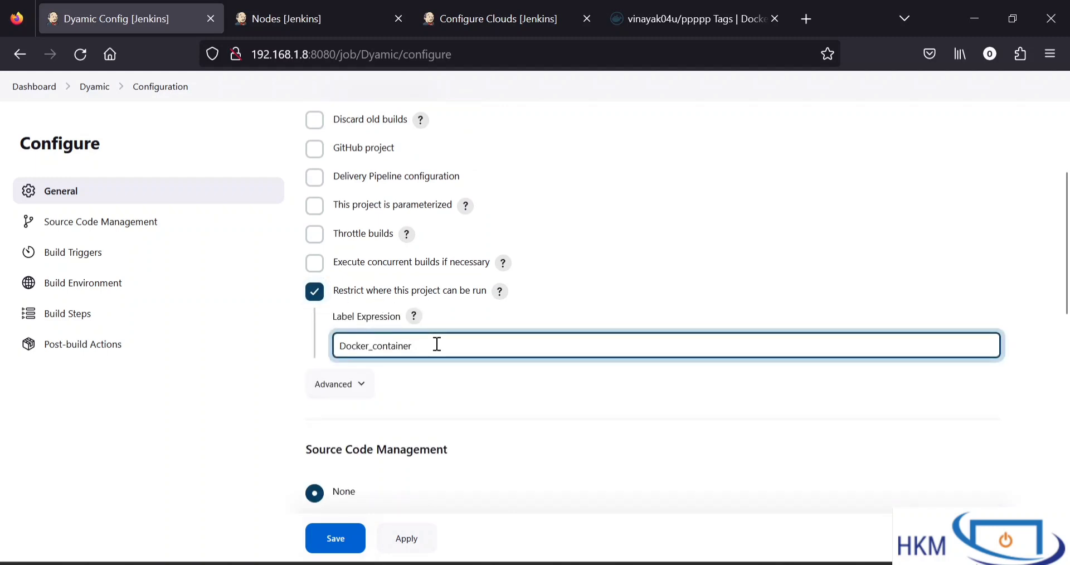
click(410, 369)
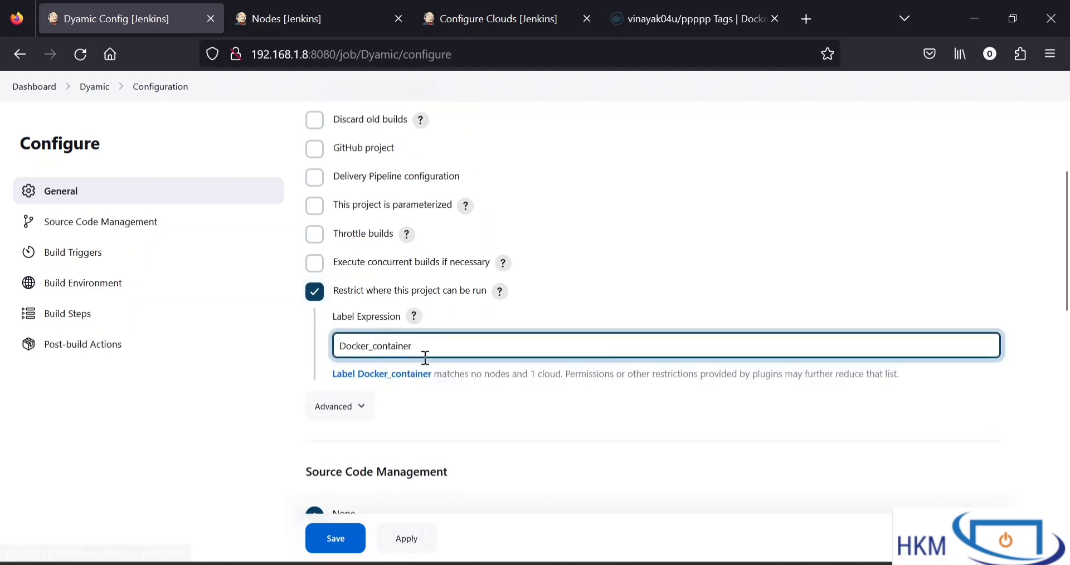
click(467, 403)
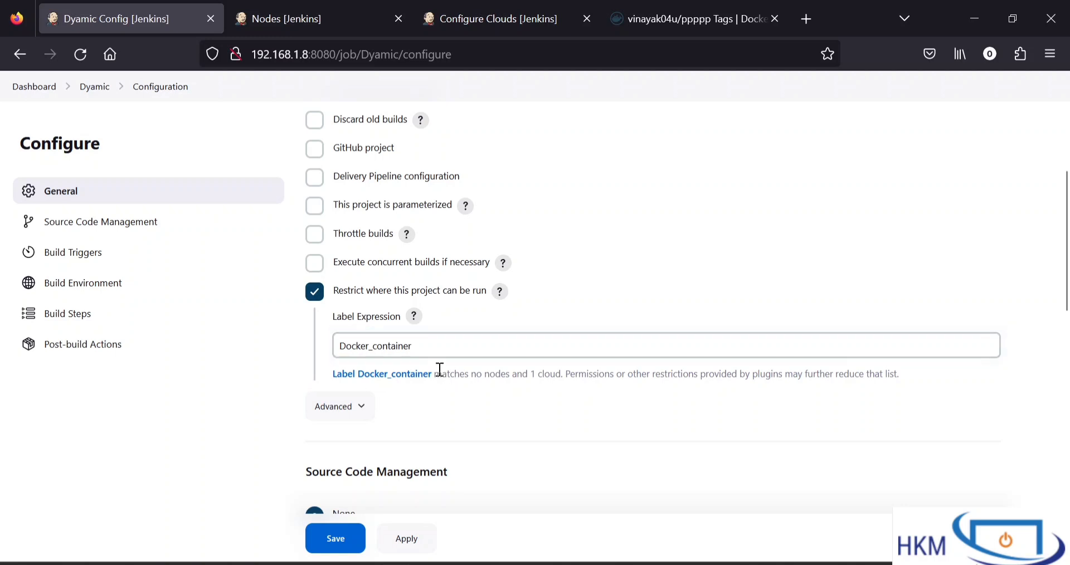
drag(442, 373, 535, 384)
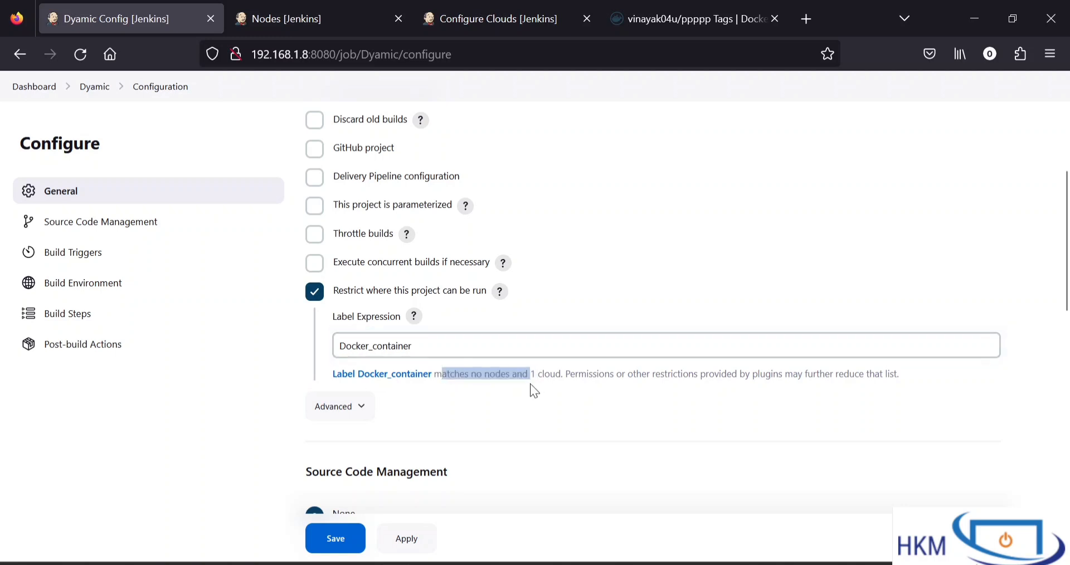
click(530, 384)
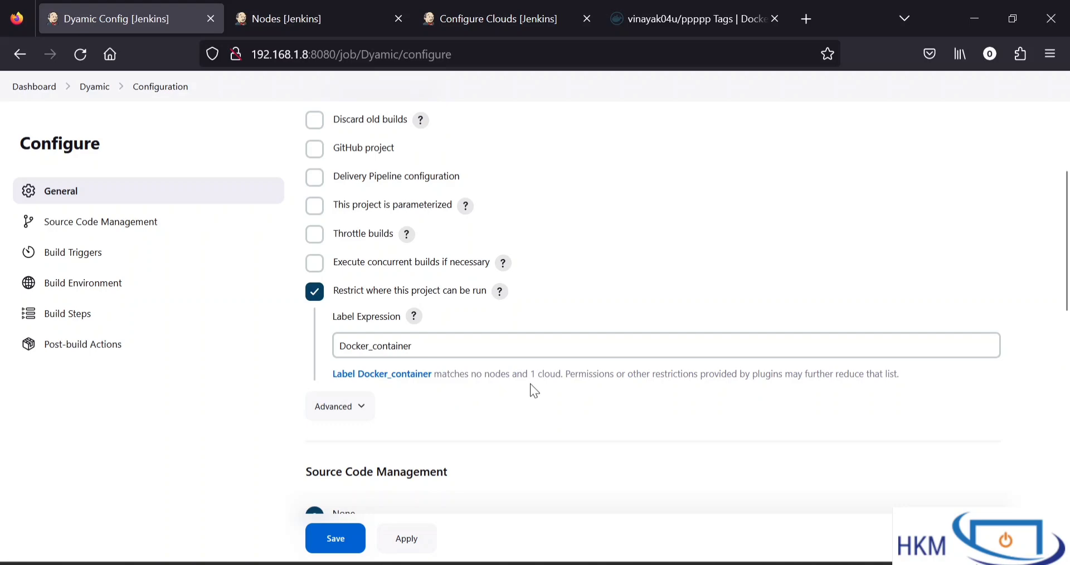
Switch to the PuTTY terminal and list the running Docker containers with docker ps
mouse_move(690, 564)
click(653, 564)
text(docker )
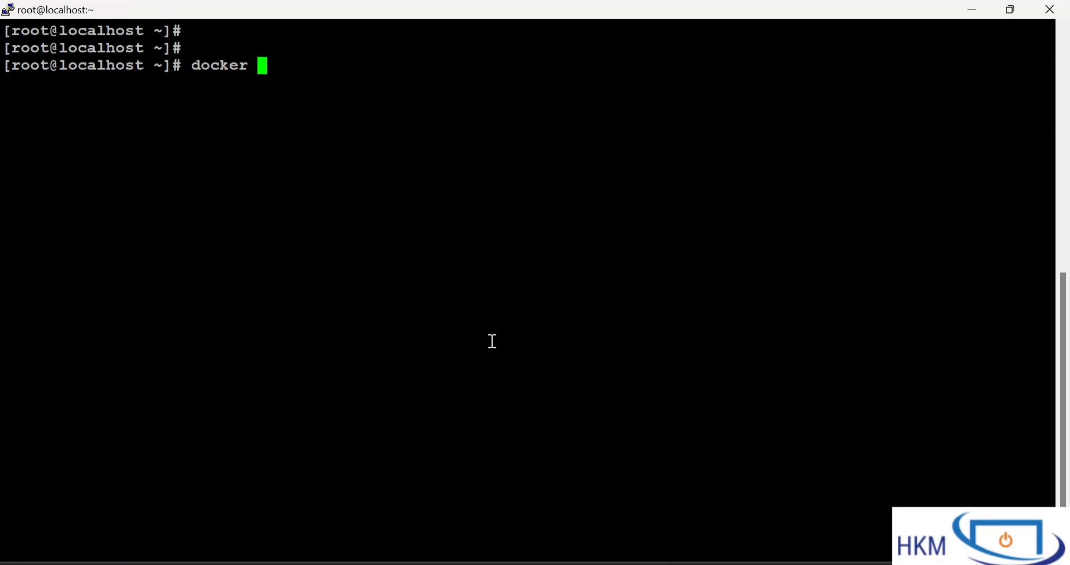
text(ps)
key(Return)
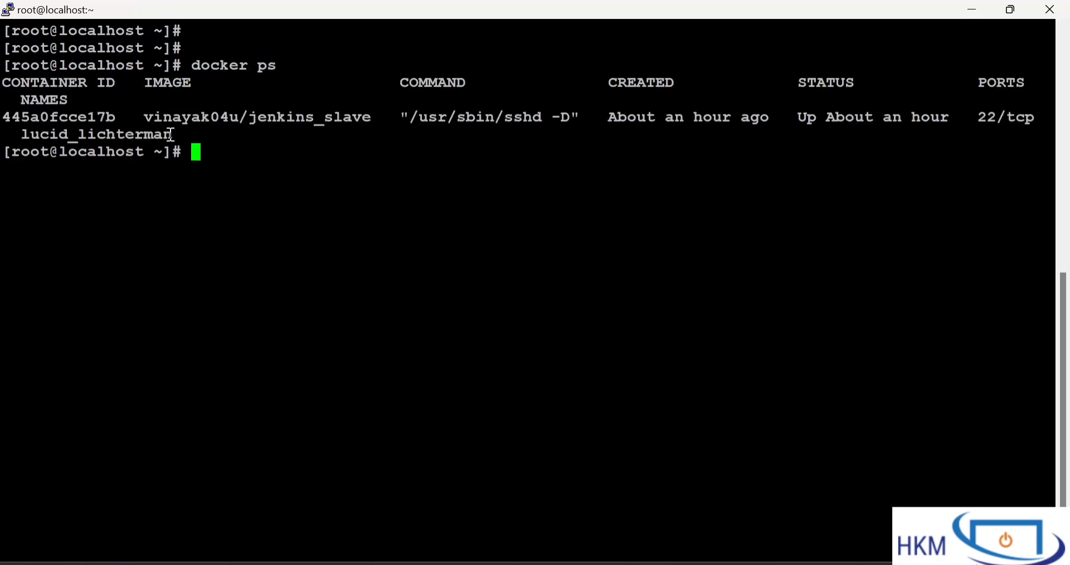
Force-remove all Docker containers with docker rm -f $(docker ps -a -q)
text(docke)
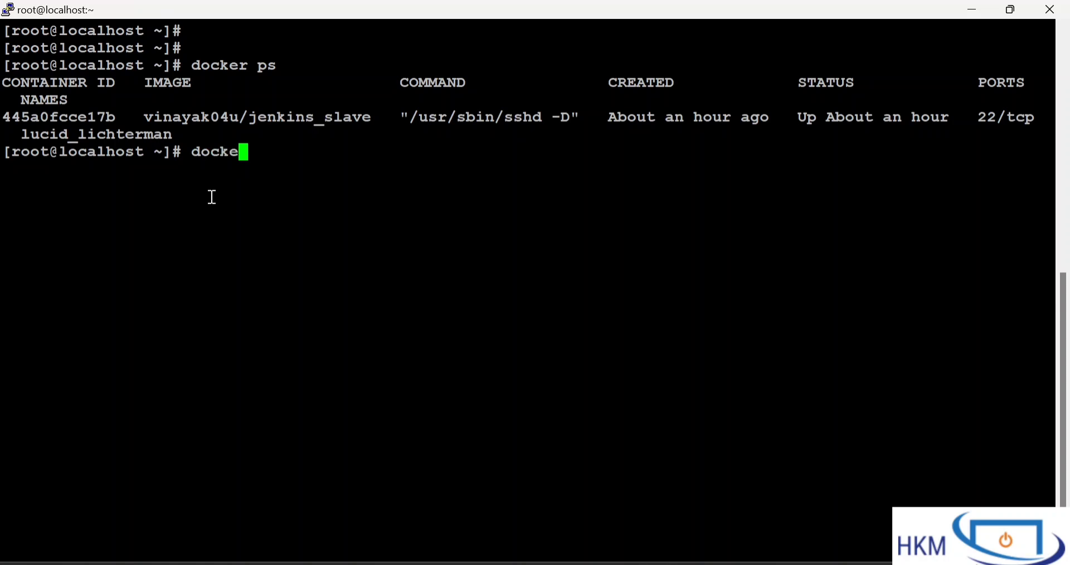
text(r rm -f $)
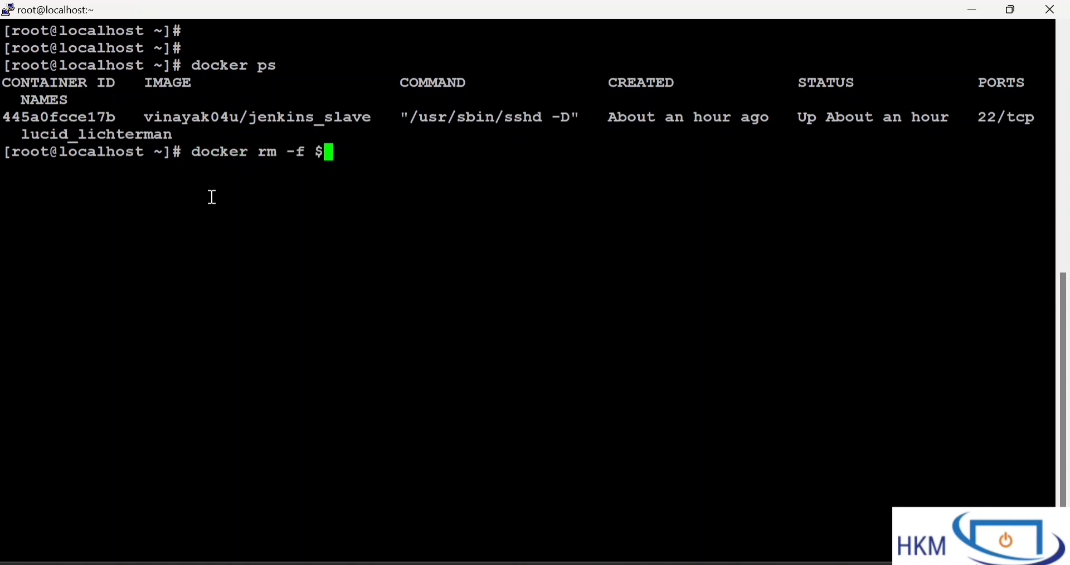
text((docker ps))
key(Left)
text(docker ps)
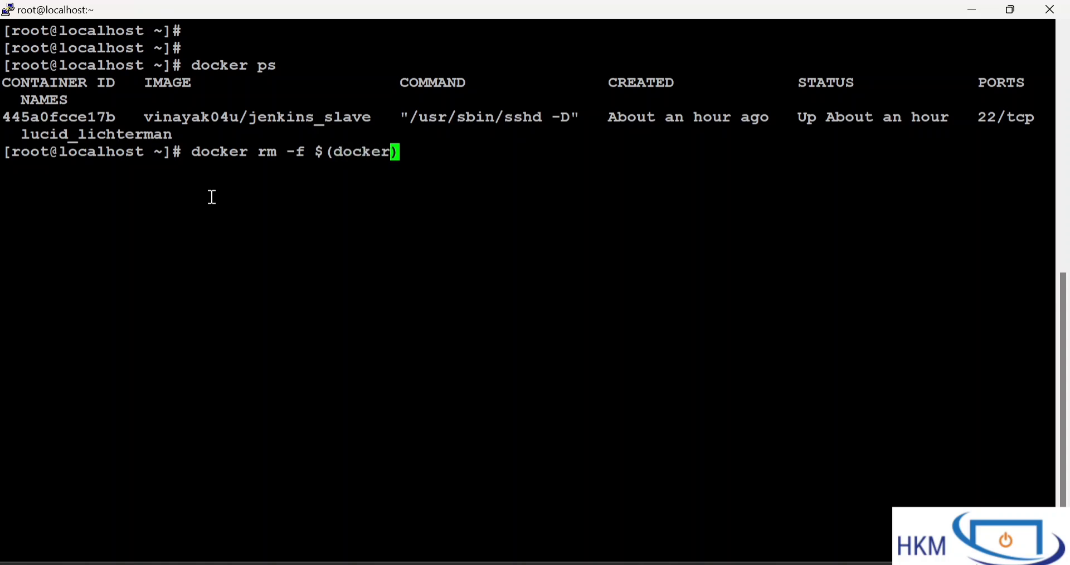
text( -a -q)
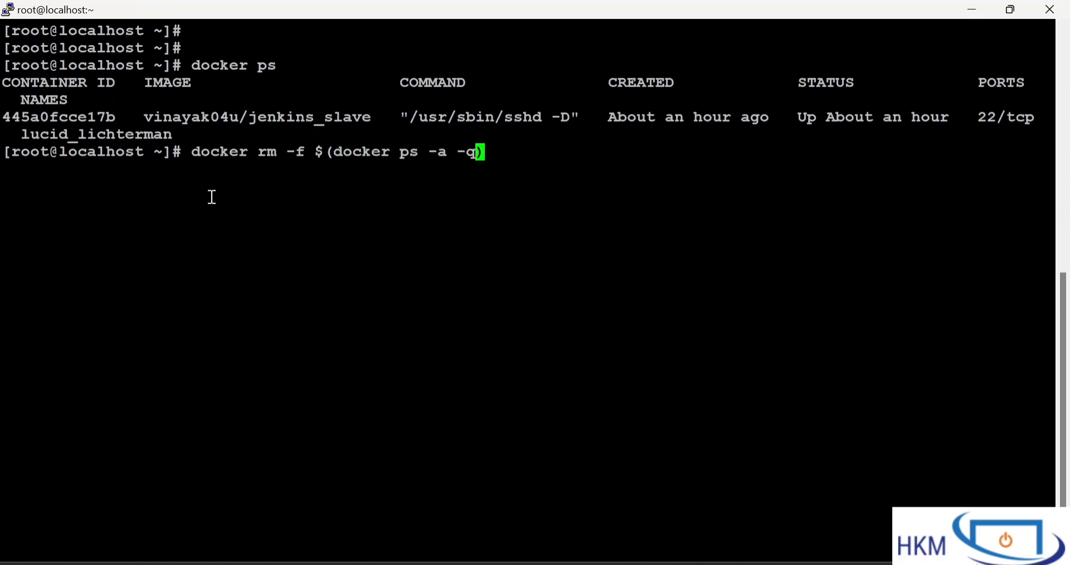
key(Return)
Check for remaining containers with docker ps and docker ps -a, and clear the terminal
text(docker ps)
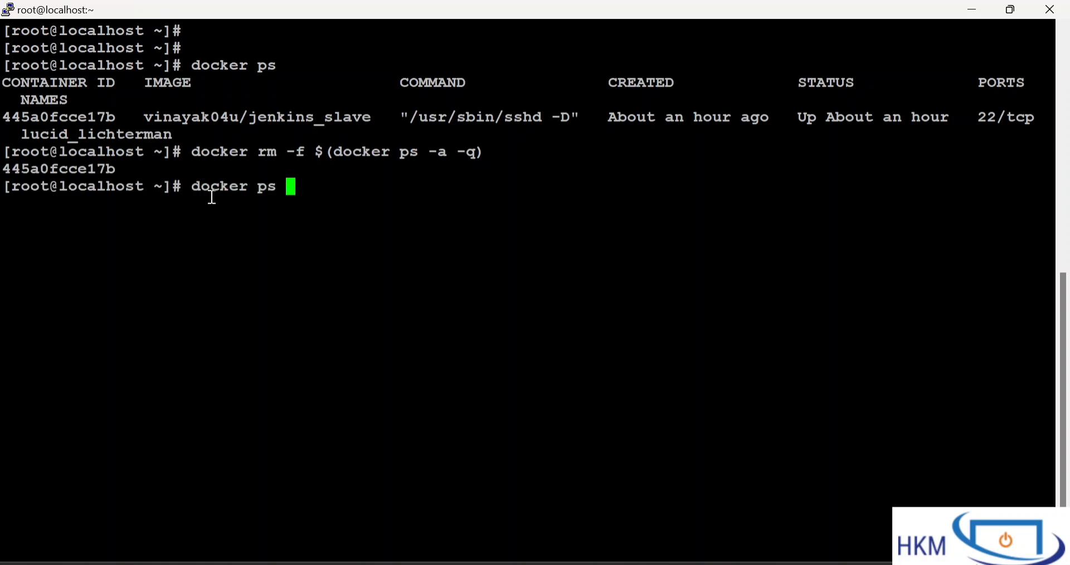
key(Return)
text(docker ps -a)
key(Return)
text(clear)
key(Return)
key(Return)
key(Return)
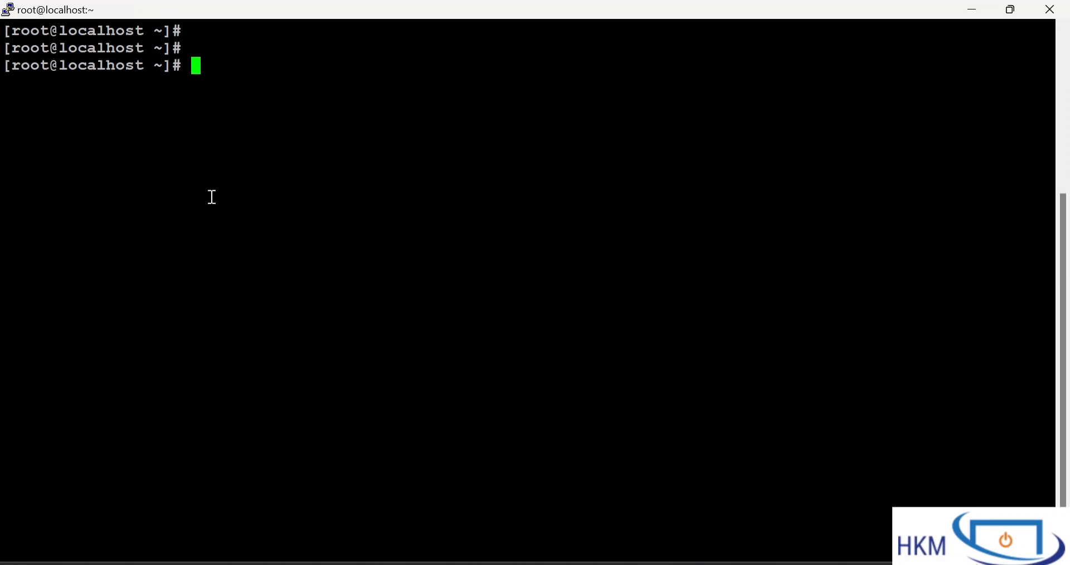
Switch to Jenkins in Firefox, add an Execute shell build step to Dyamic with the commands java -version and sleep 20, and save the project
click(382, 564)
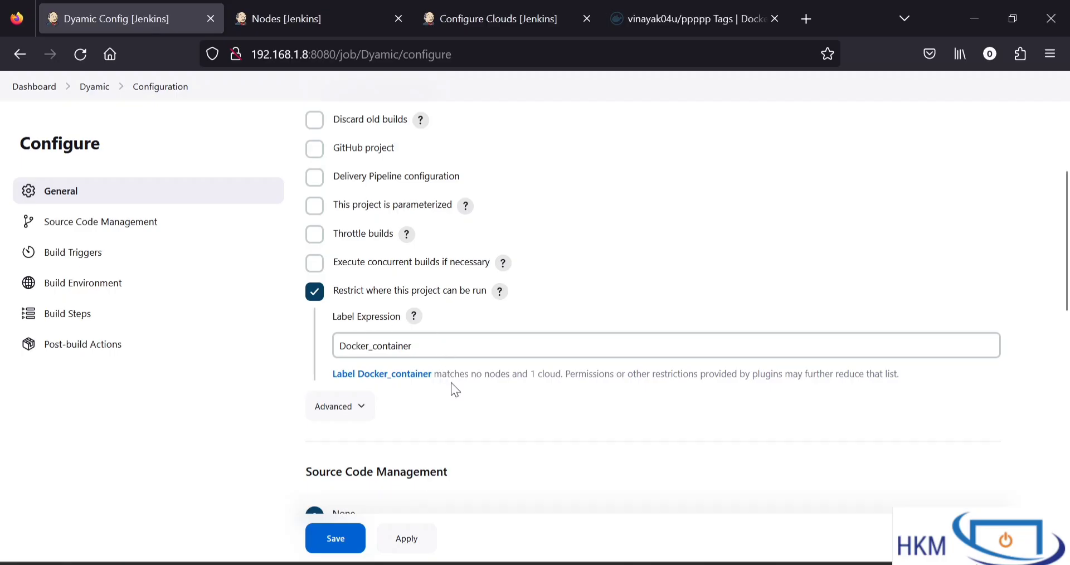
scroll(451, 382, down, 10)
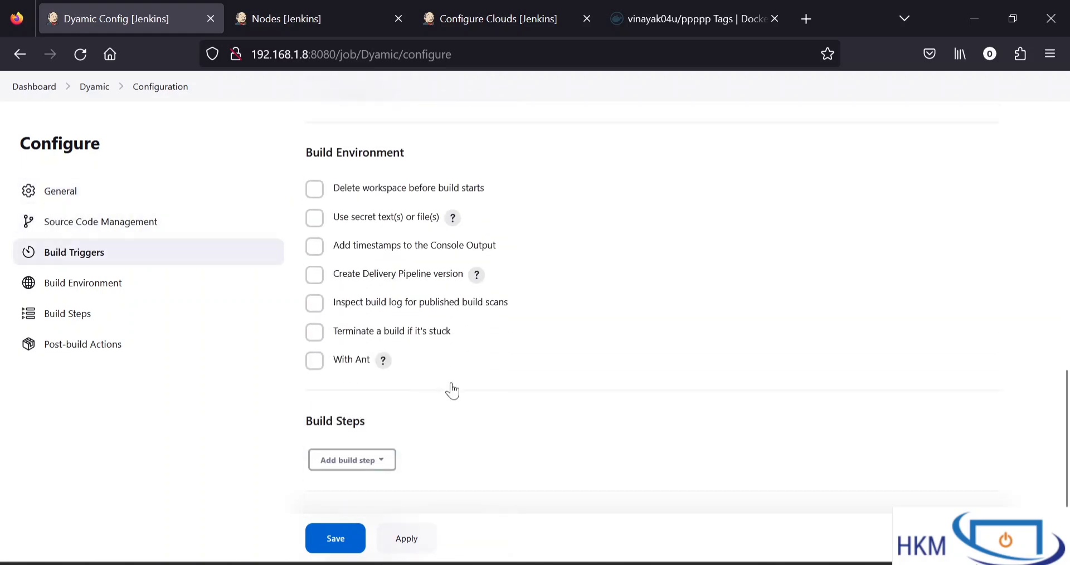
scroll(451, 390, down, 3)
click(363, 325)
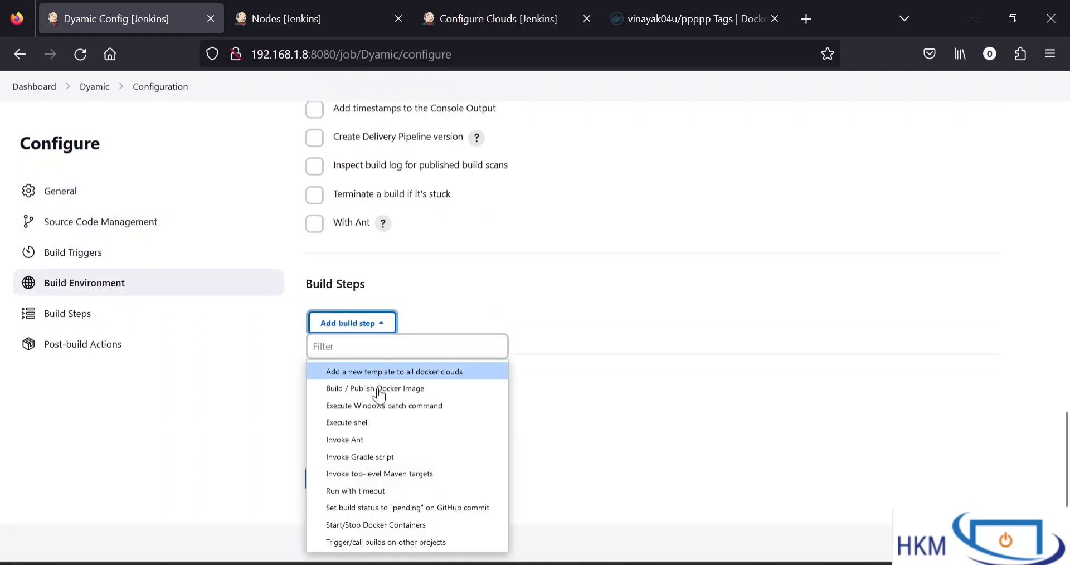
click(379, 424)
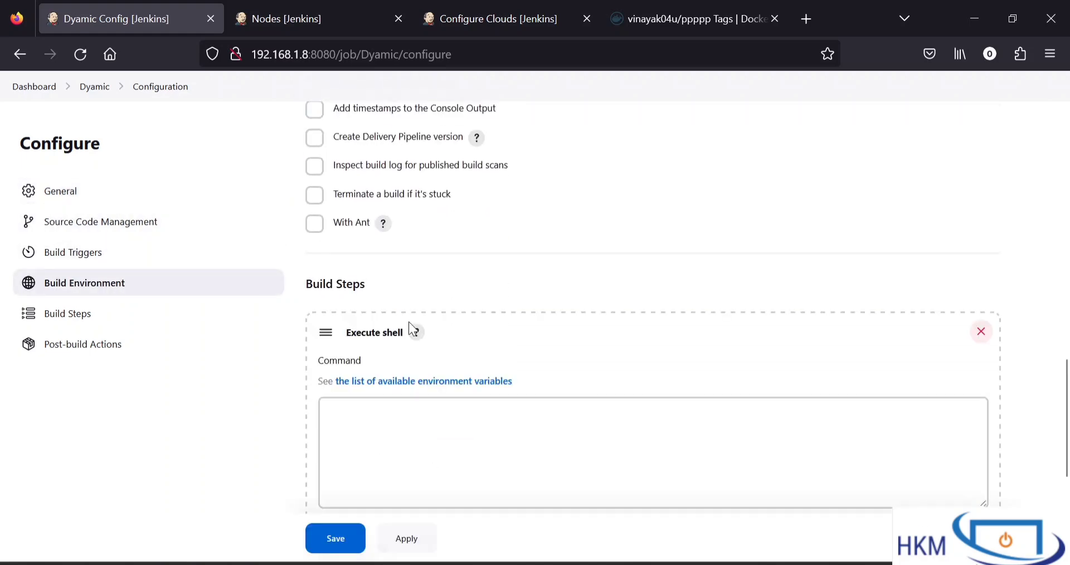
scroll(410, 322, down, 3)
click(409, 349)
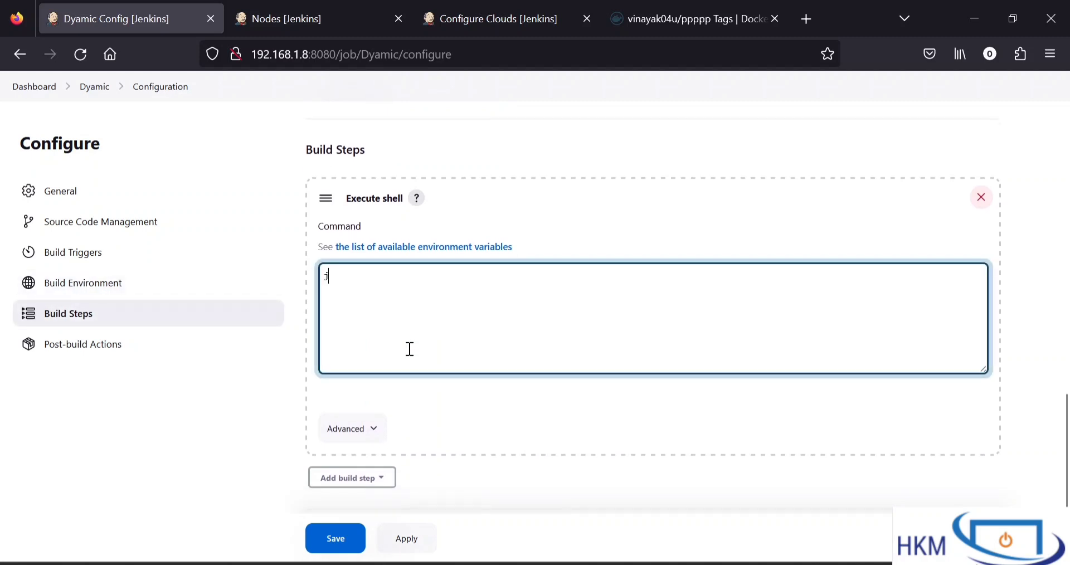
text(java -version)
key(ctrl+a)
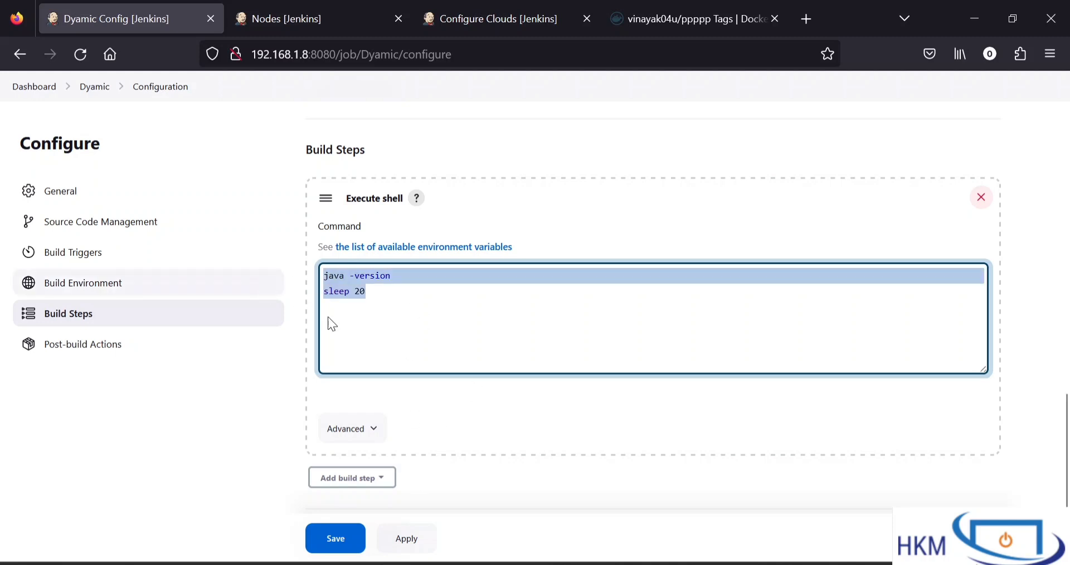
click(343, 547)
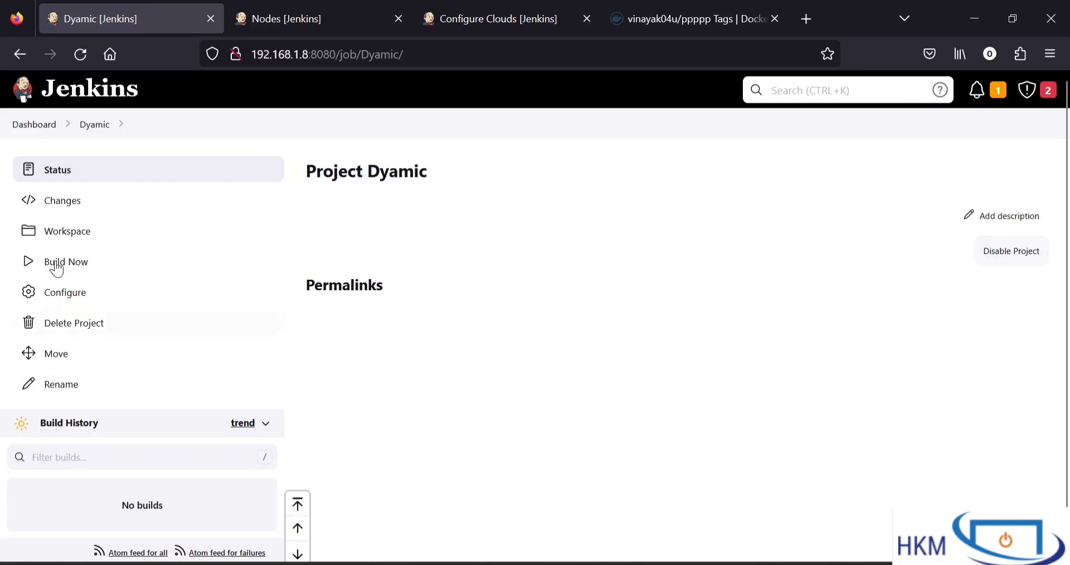
Start a build of the Dyamic project and follow the status of build #1 in the build history
click(64, 261)
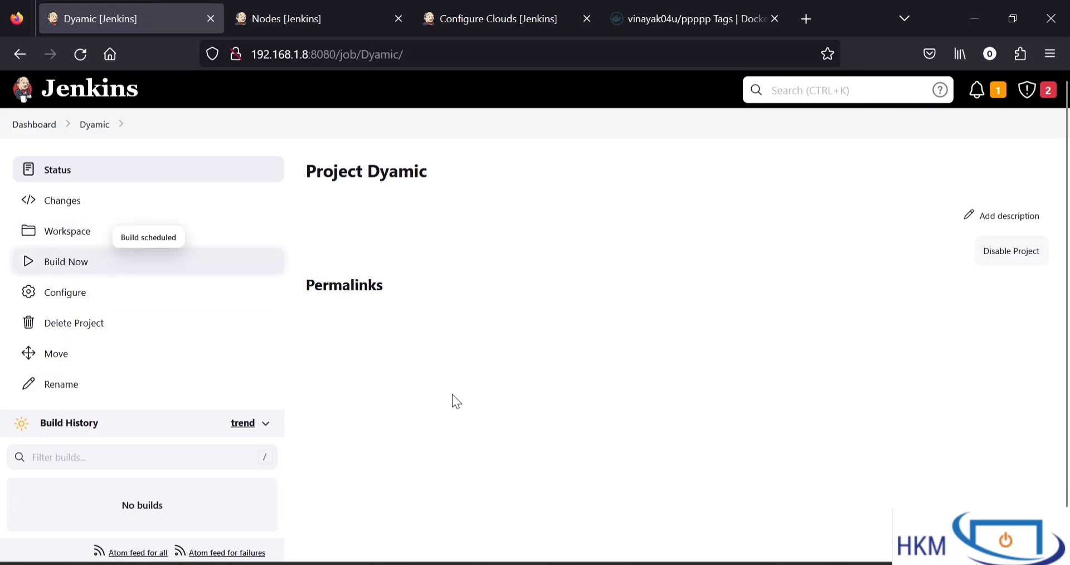
scroll(453, 393, down, 2)
scroll(83, 365, up, 1)
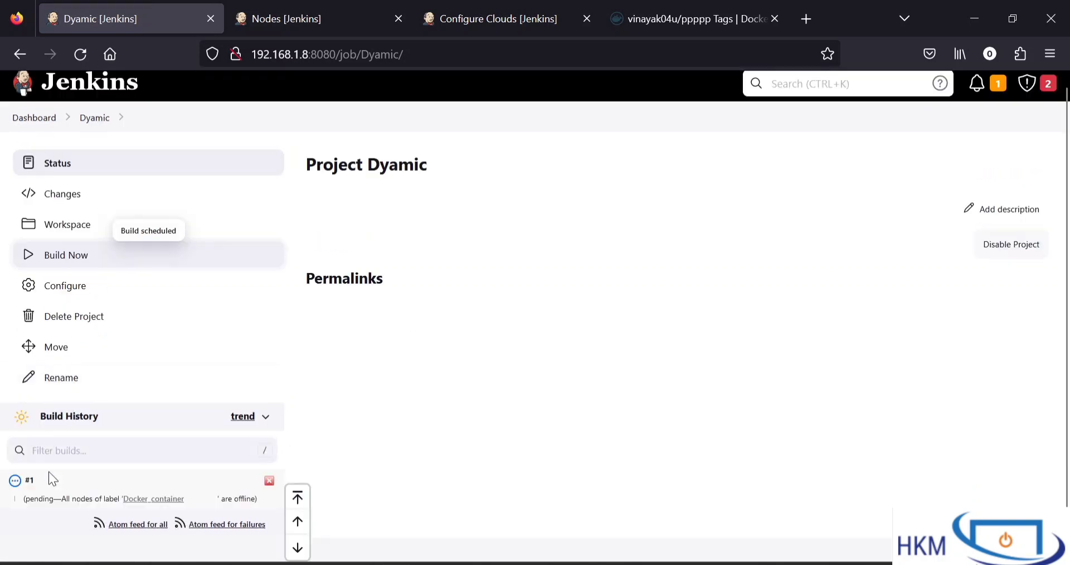
drag(63, 498, 196, 506)
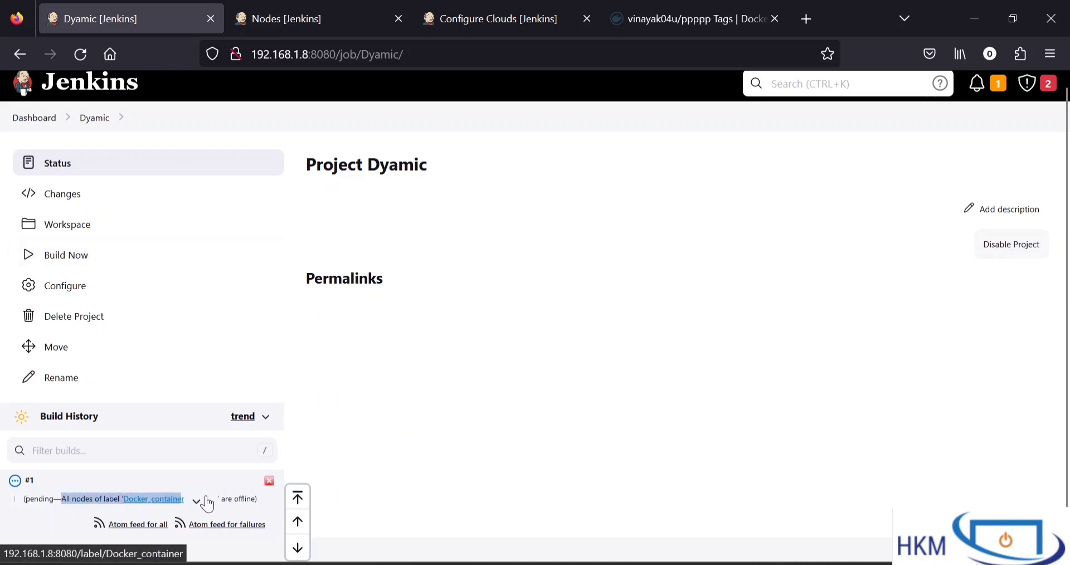
click(463, 454)
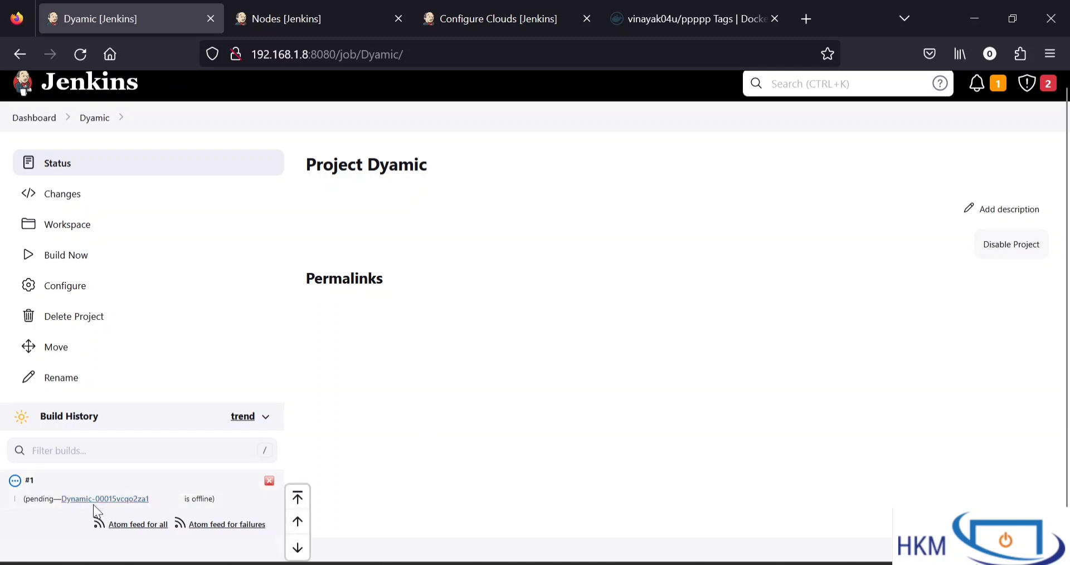
scroll(657, 340, down, 1)
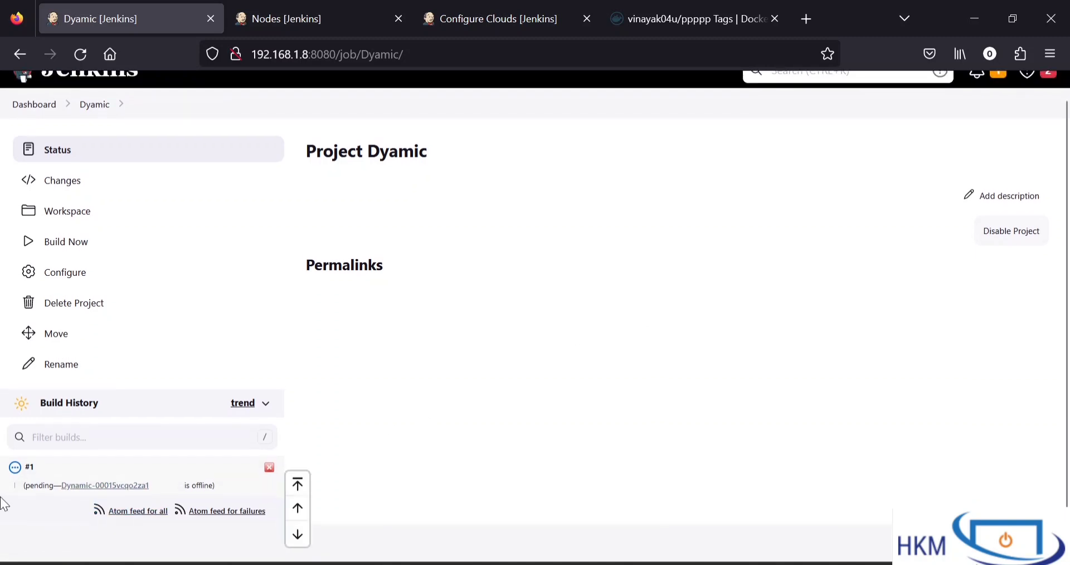
scroll(18, 496, up, 1)
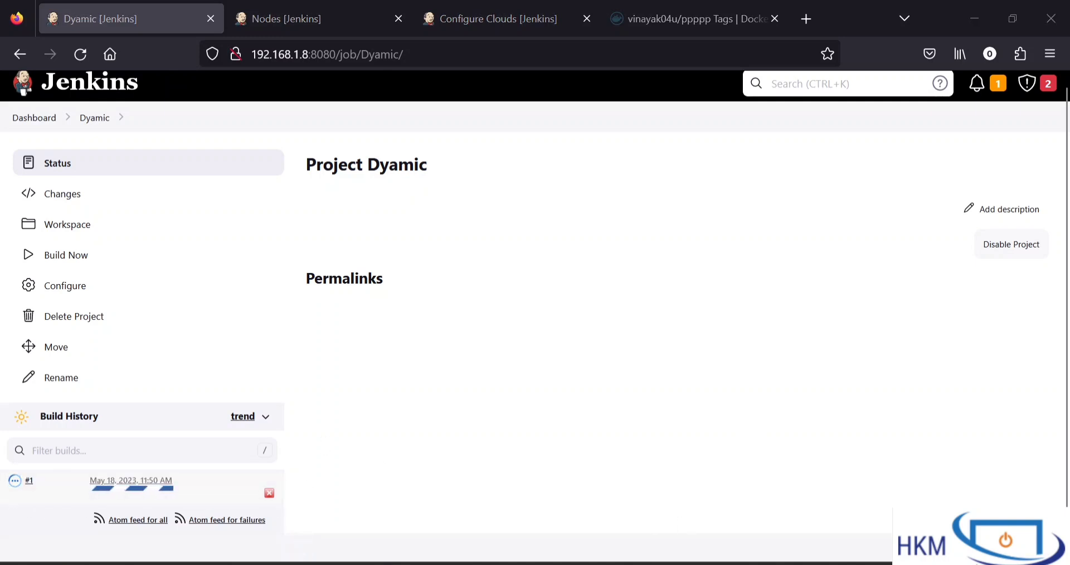
Switch to the PuTTY terminal, run docker ps, and examine the launched container's ID, image and status
key(alt+Tab)
text(docker ps)
key(Return)
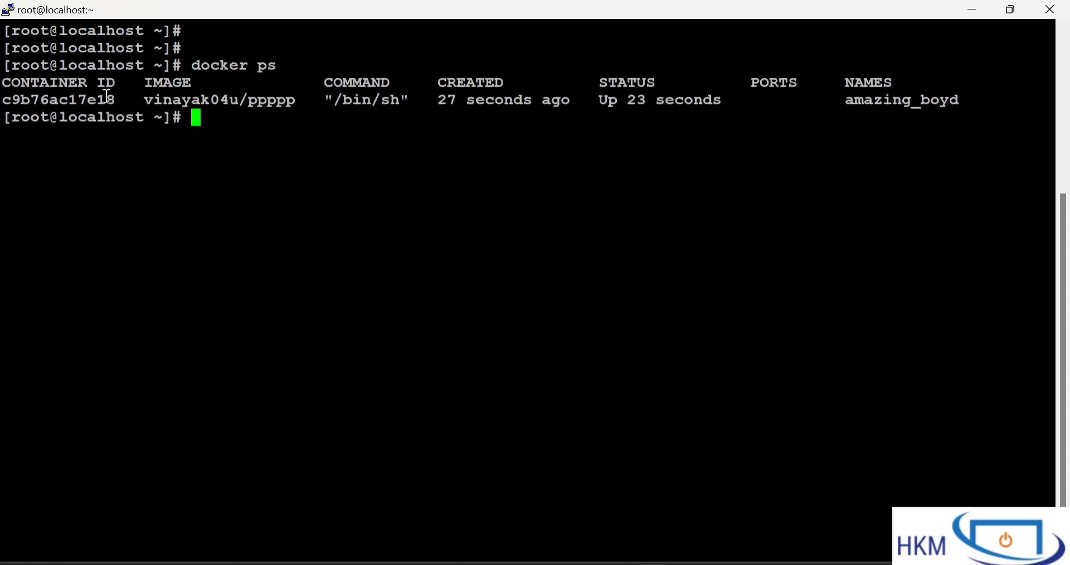
drag(108, 96, 311, 144)
click(316, 148)
drag(144, 103, 286, 102)
click(286, 102)
drag(608, 84, 747, 336)
click(747, 336)
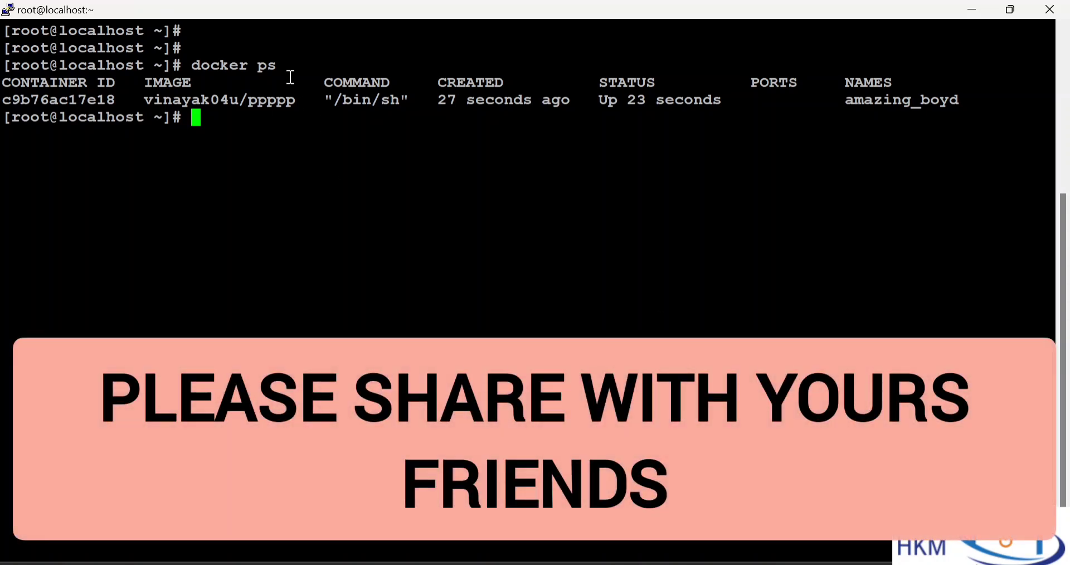
drag(290, 77, 558, 360)
click(517, 358)
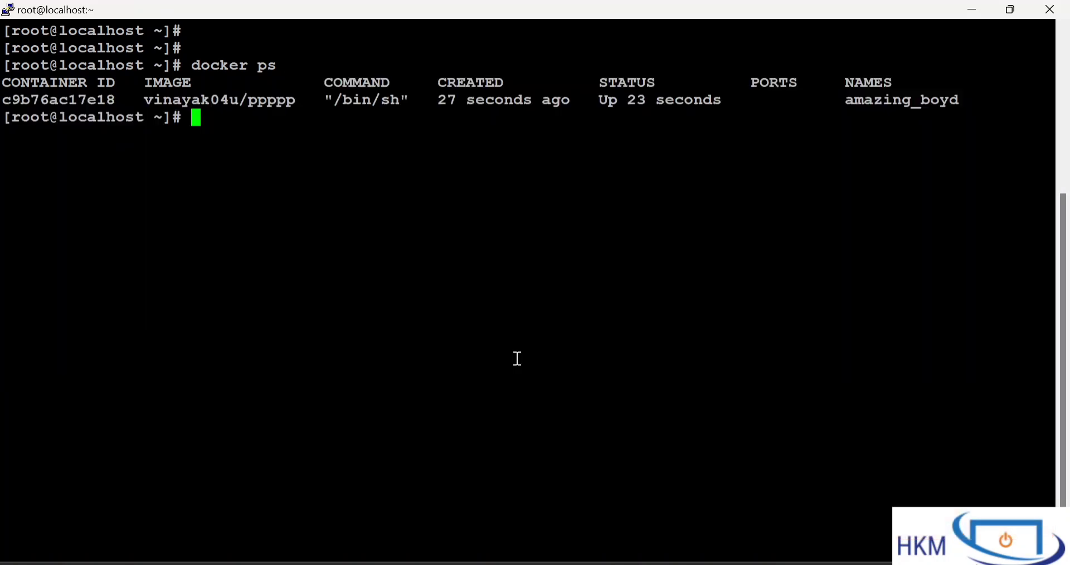
Switch back to Jenkins, open build #1 of Dyamic in a new browser tab, and view its console output
key(alt+Tab)
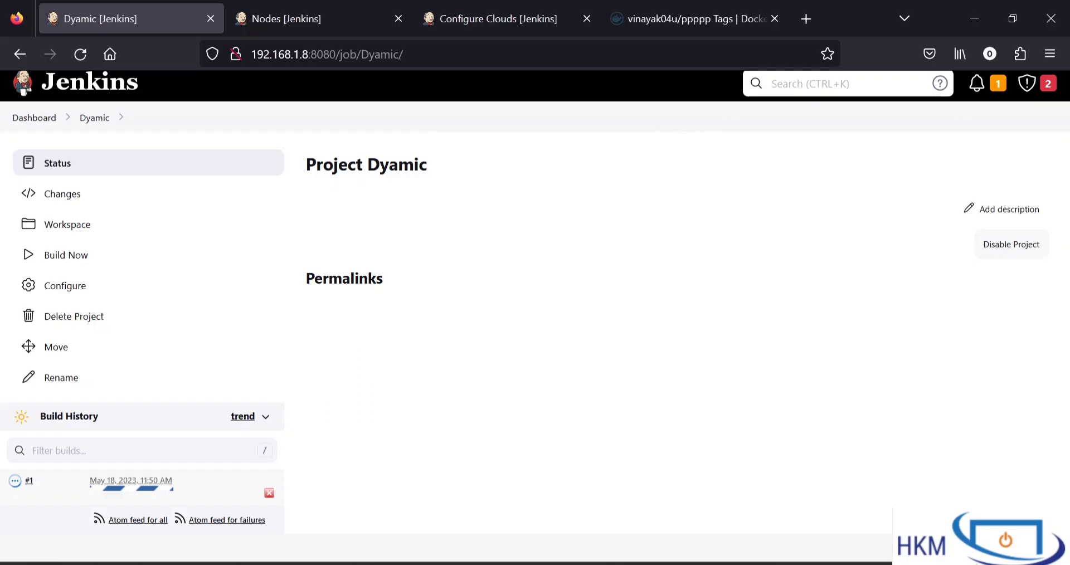
right_click(25, 488)
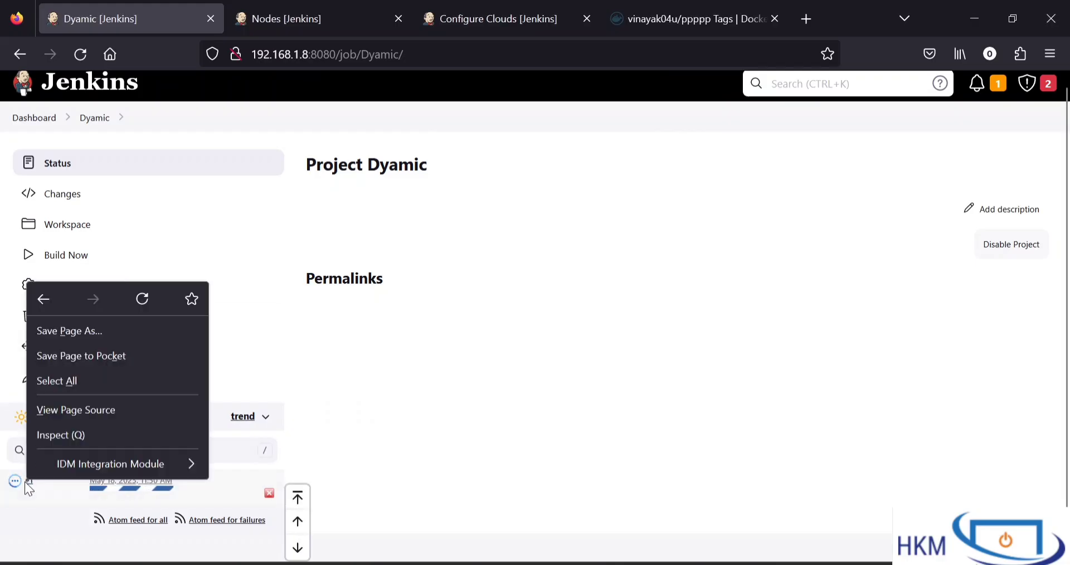
click(484, 398)
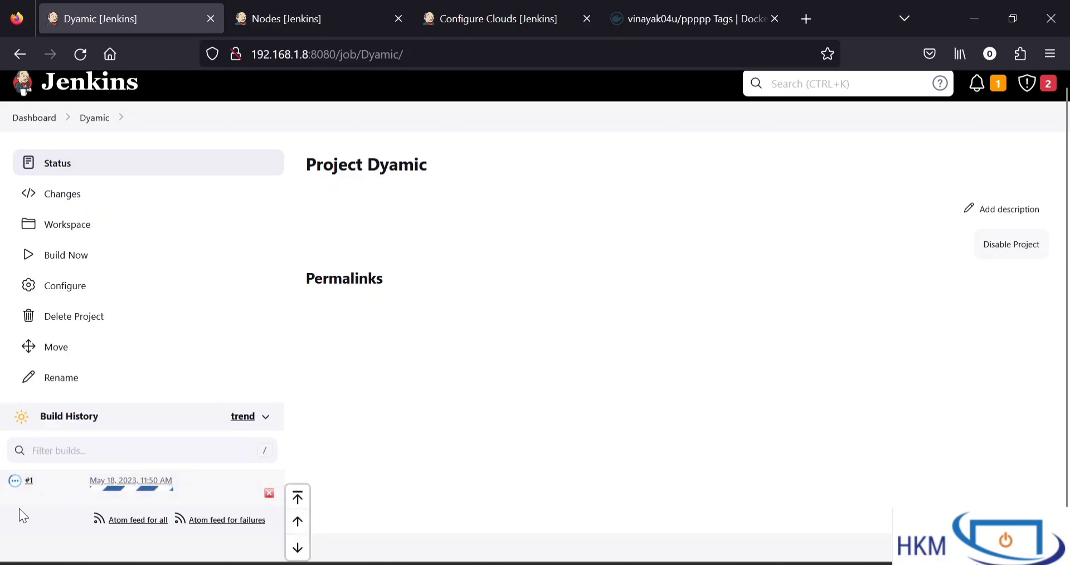
right_click(29, 479)
click(102, 220)
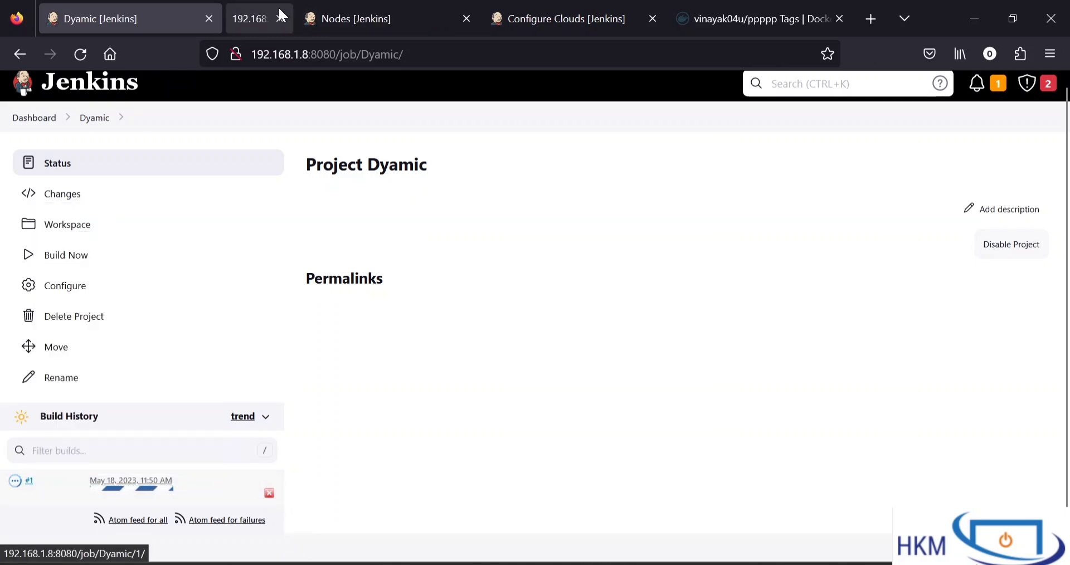
click(292, 16)
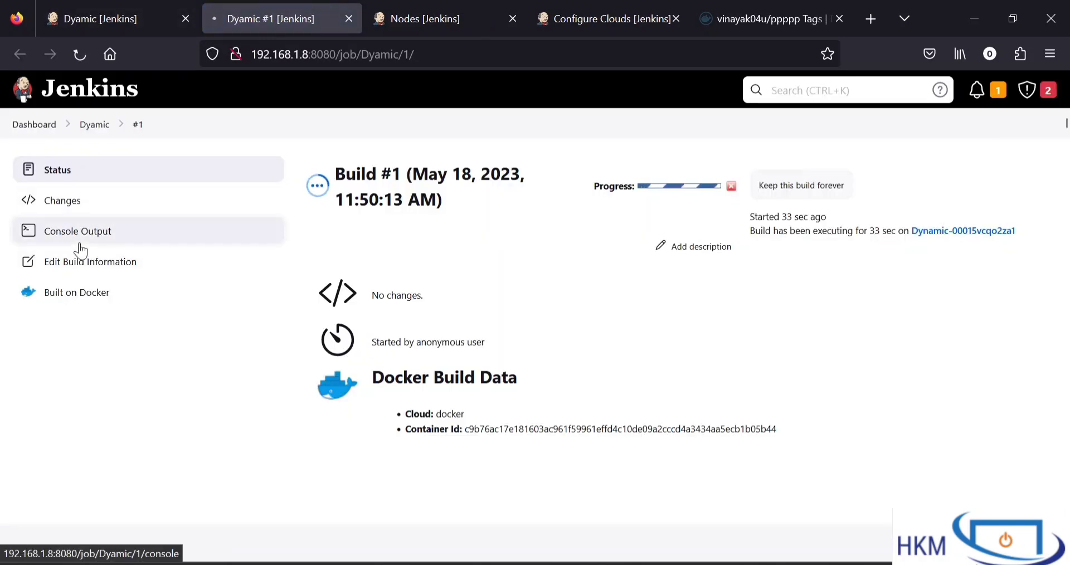
click(80, 243)
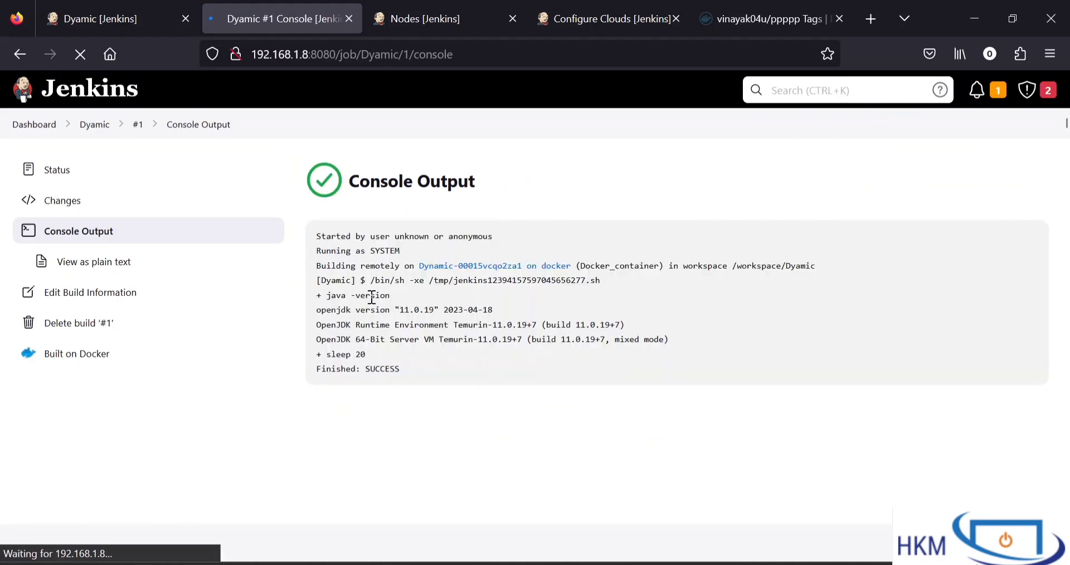
Examine the java -version, sleep and final result lines in the console output of build #1
drag(326, 299, 646, 341)
click(677, 340)
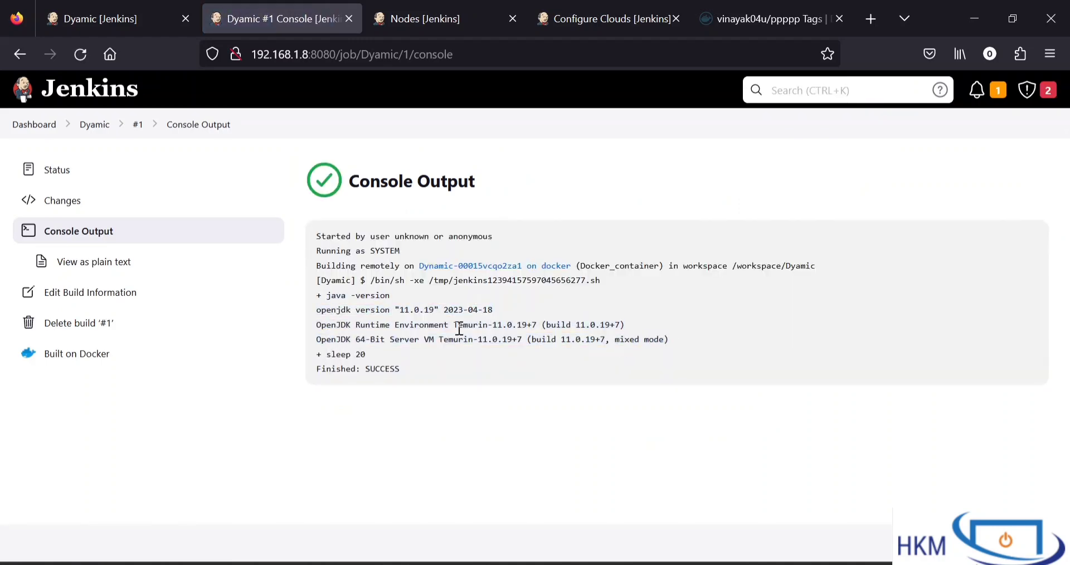
drag(388, 300, 538, 346)
click(467, 330)
drag(383, 310, 474, 377)
click(473, 376)
drag(363, 296, 462, 349)
click(463, 349)
drag(333, 369, 510, 377)
click(510, 376)
Switch to the PuTTY terminal and check for containers left after the build using docker ps and docker ps -a
key(alt+Tab)
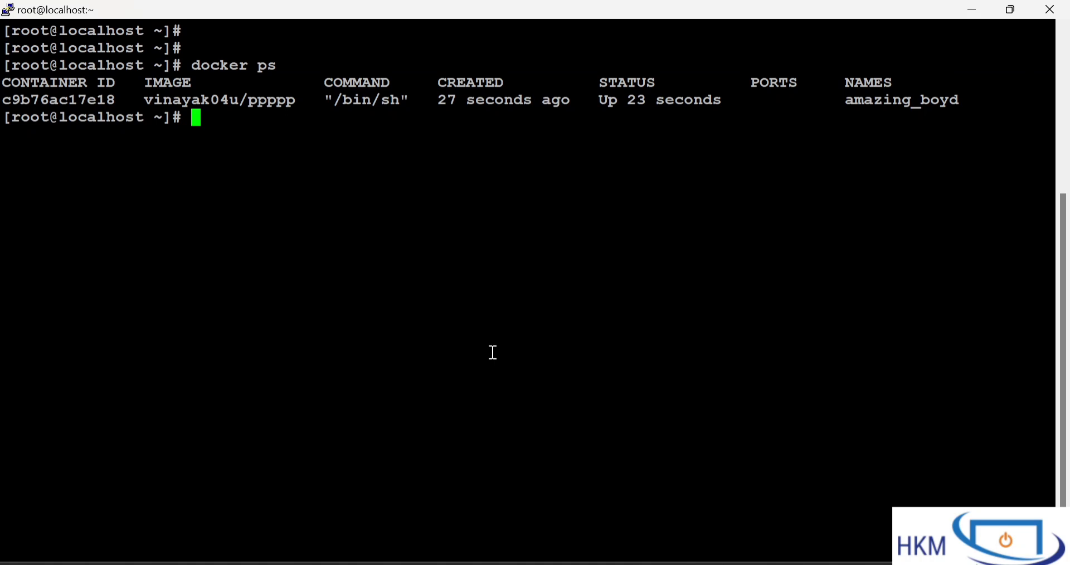
key(Up)
key(Return)
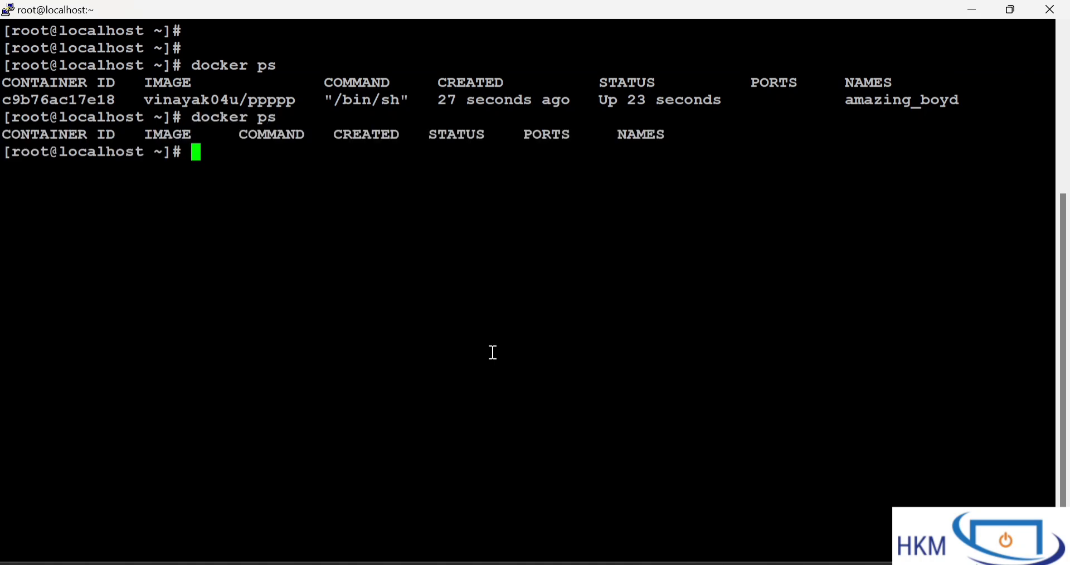
key(Up)
text(-a)
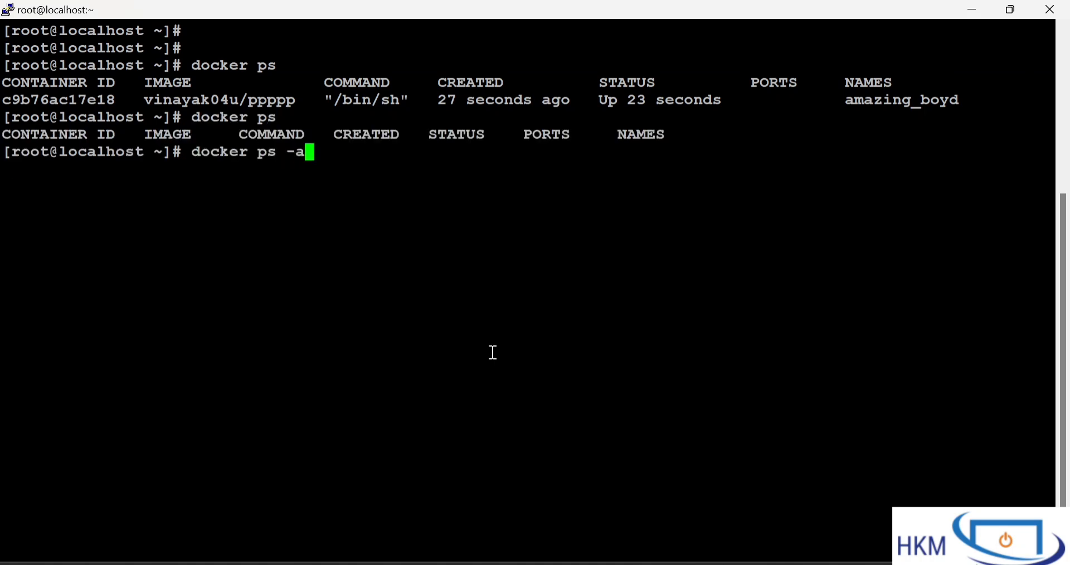
key(Return)
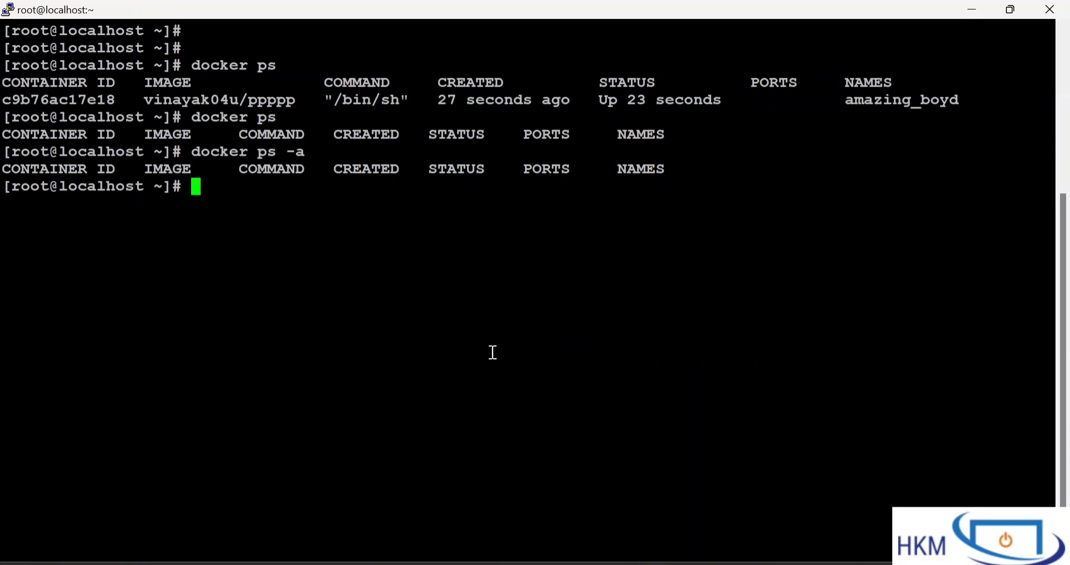
Return to the Dyamic project in Jenkins and start a second build, following it in the build history
click(366, 564)
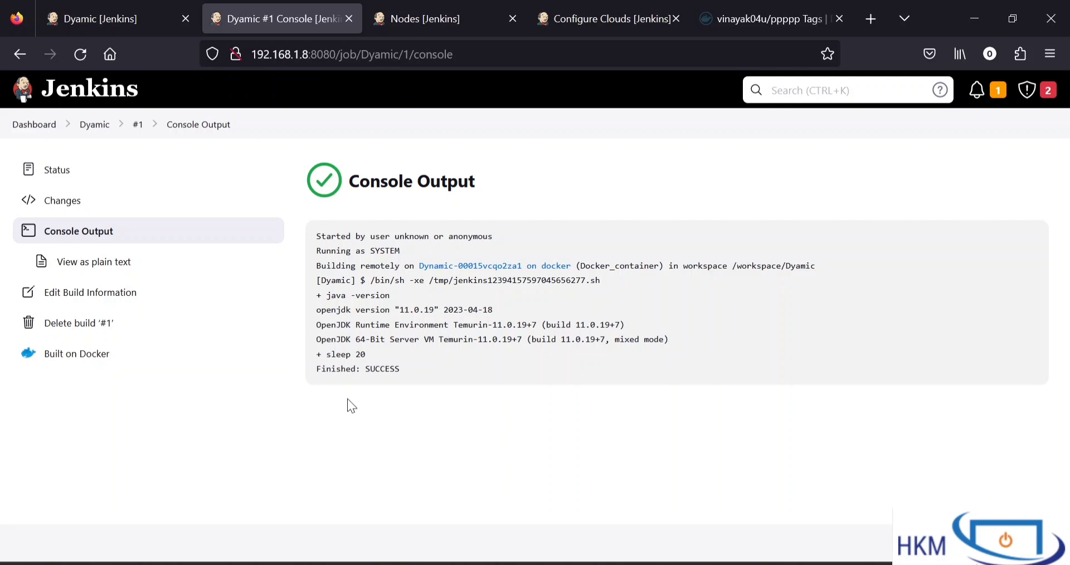
click(92, 131)
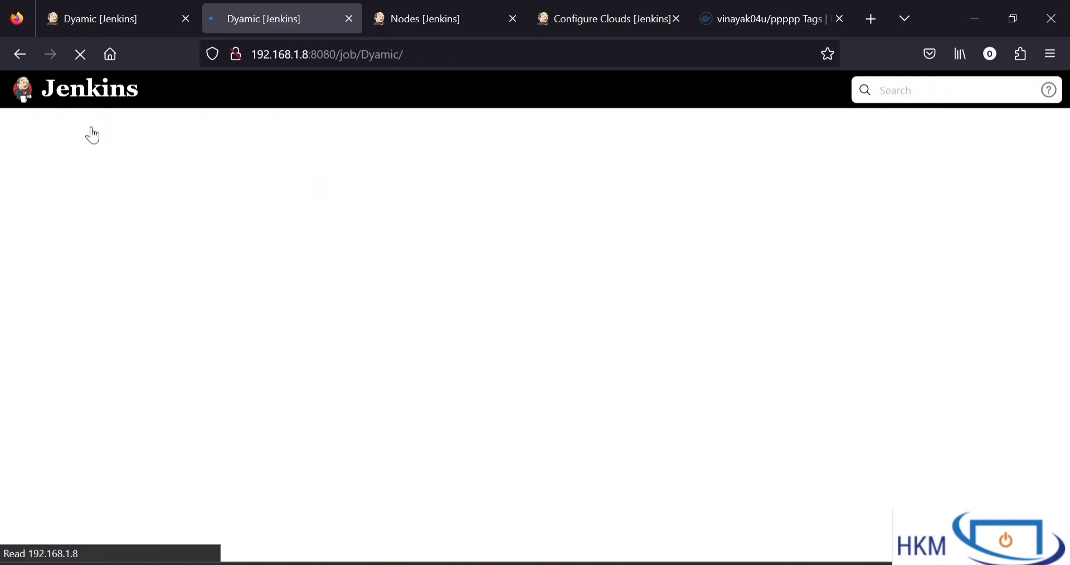
click(59, 264)
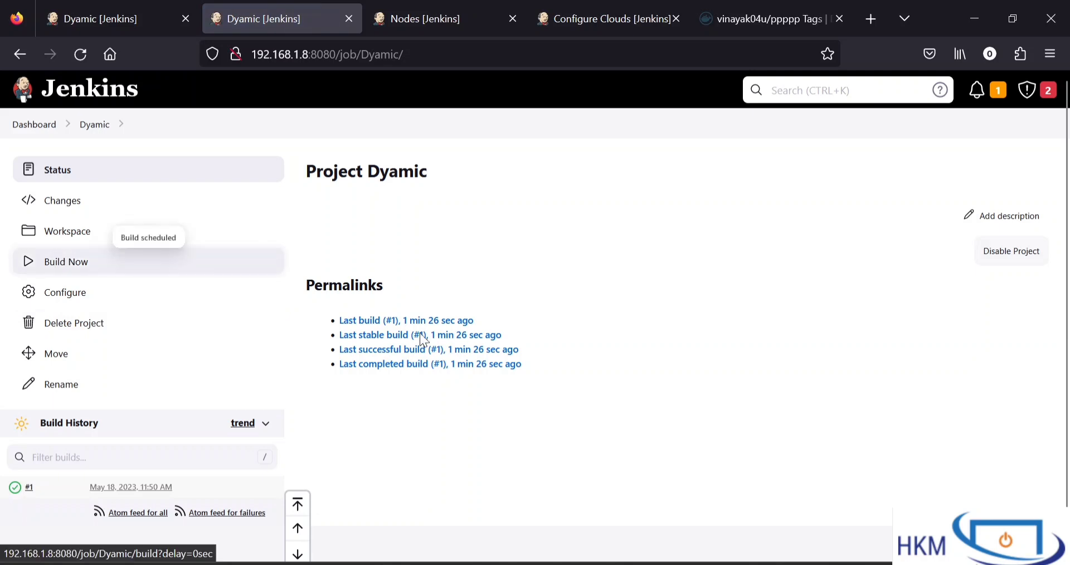
scroll(568, 395, down, 1)
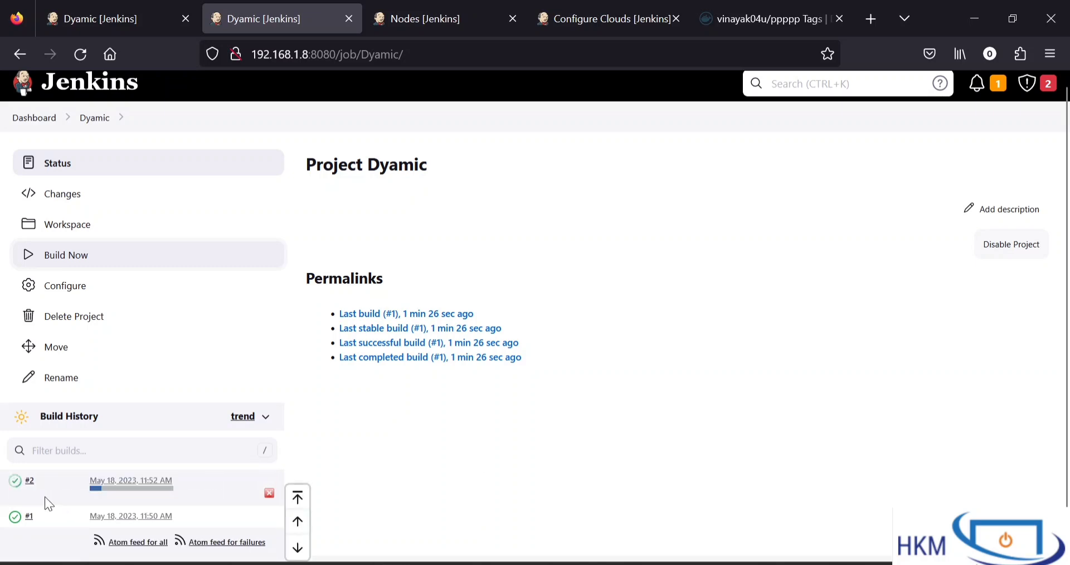
In the PuTTY terminal, run docker ps -a, check the image of the second build's container, and return to Jenkins
click(672, 563)
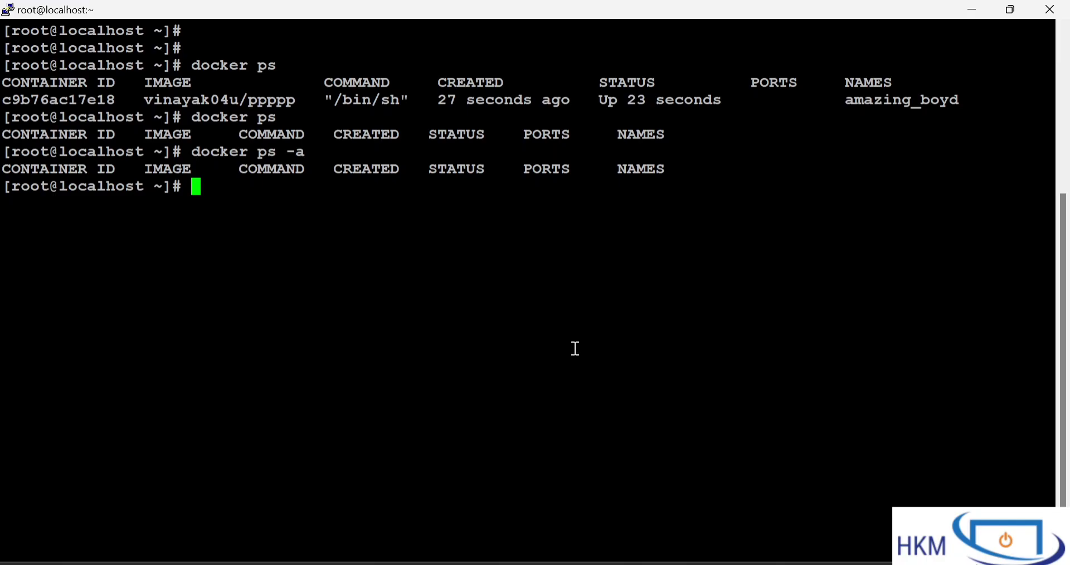
key(Up)
key(Return)
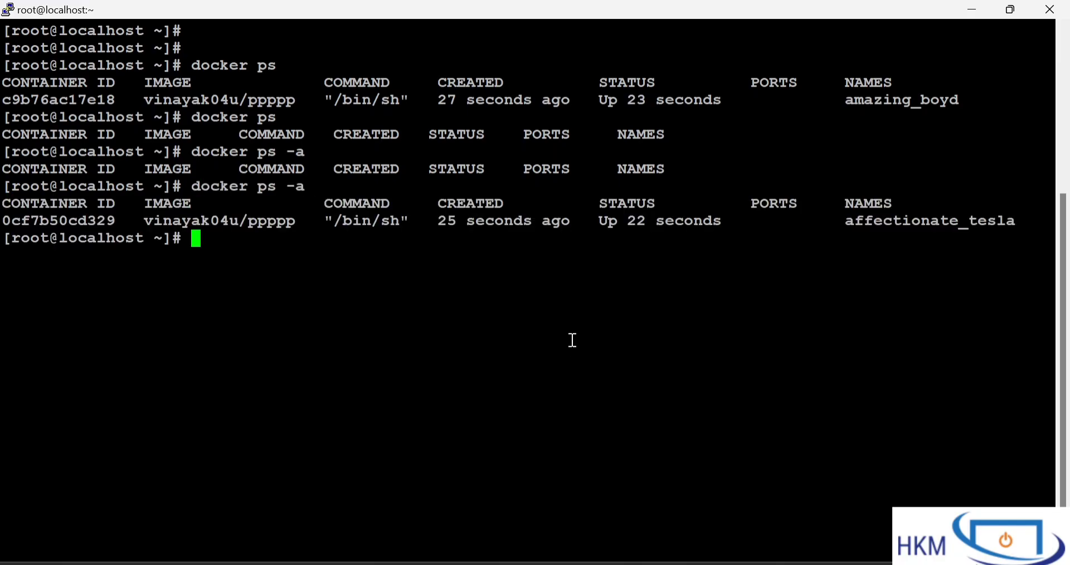
drag(831, 219, 160, 210)
click(159, 210)
triple_click(160, 210)
click(163, 215)
double_click(164, 222)
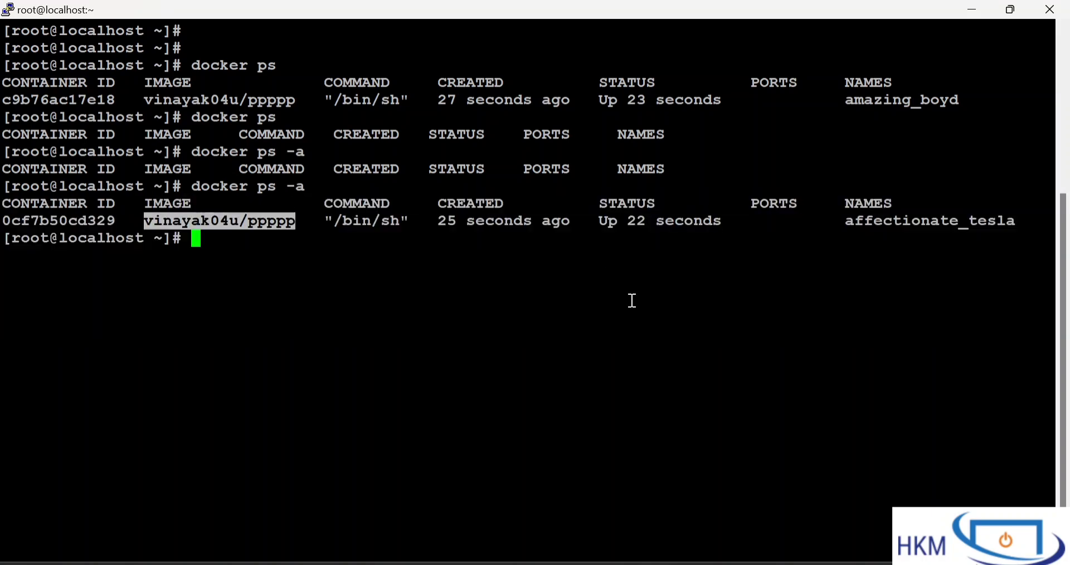
click(596, 564)
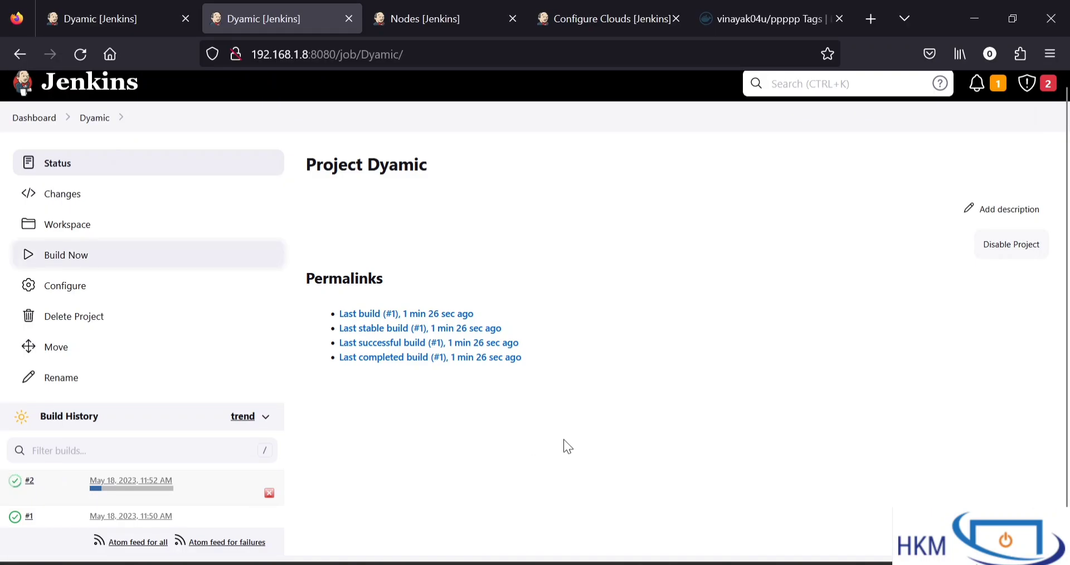